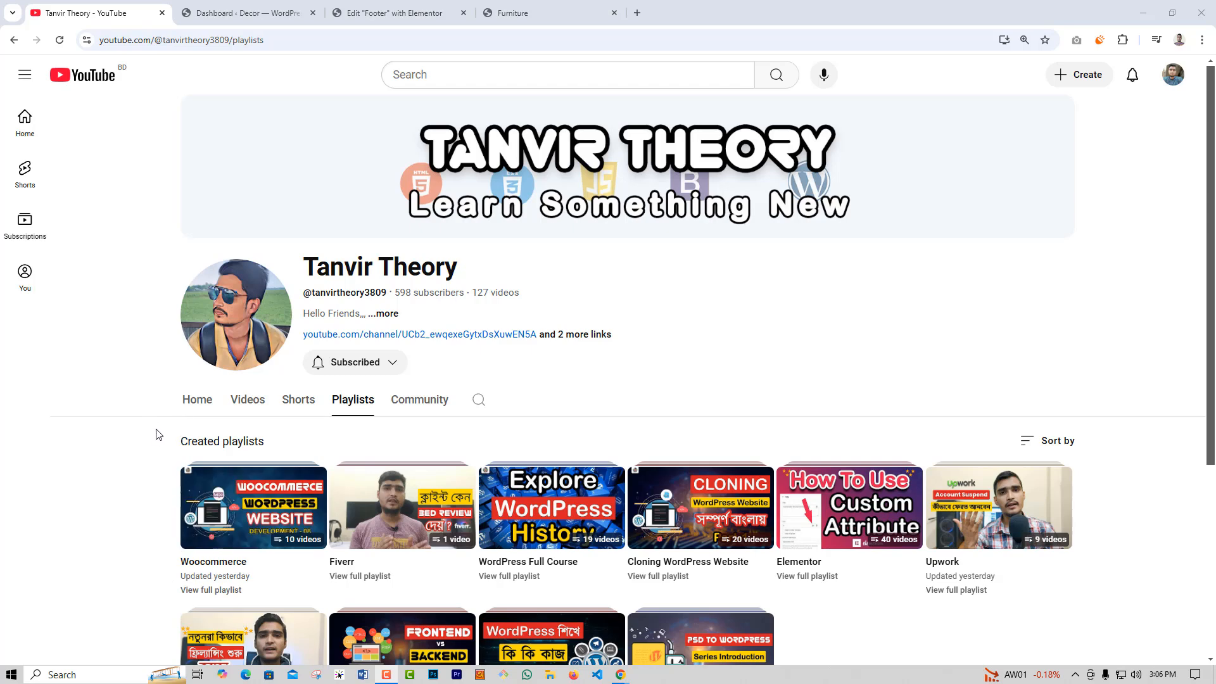
Switch to the Furniture reference site and examine the layout of its footer
click(546, 18)
scroll(717, 264, down, 20)
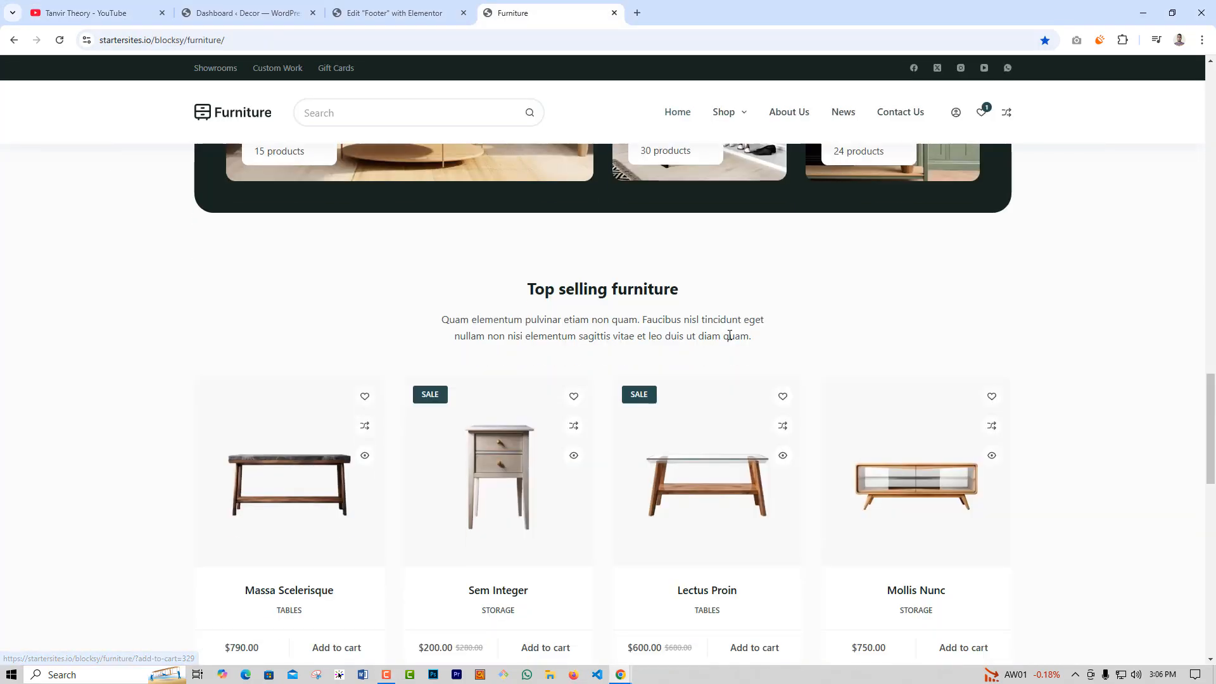
scroll(716, 359, down, 15)
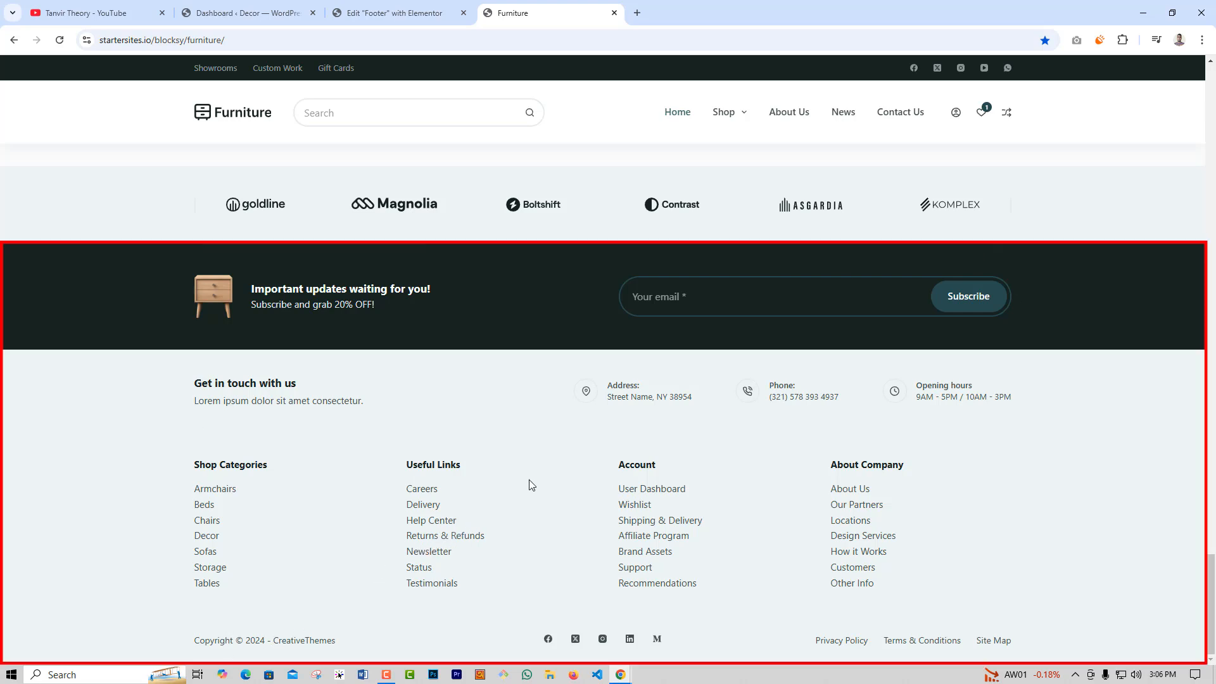
From the WordPress dashboard's saved templates, create a new template of type Footer named "Footer"
click(248, 12)
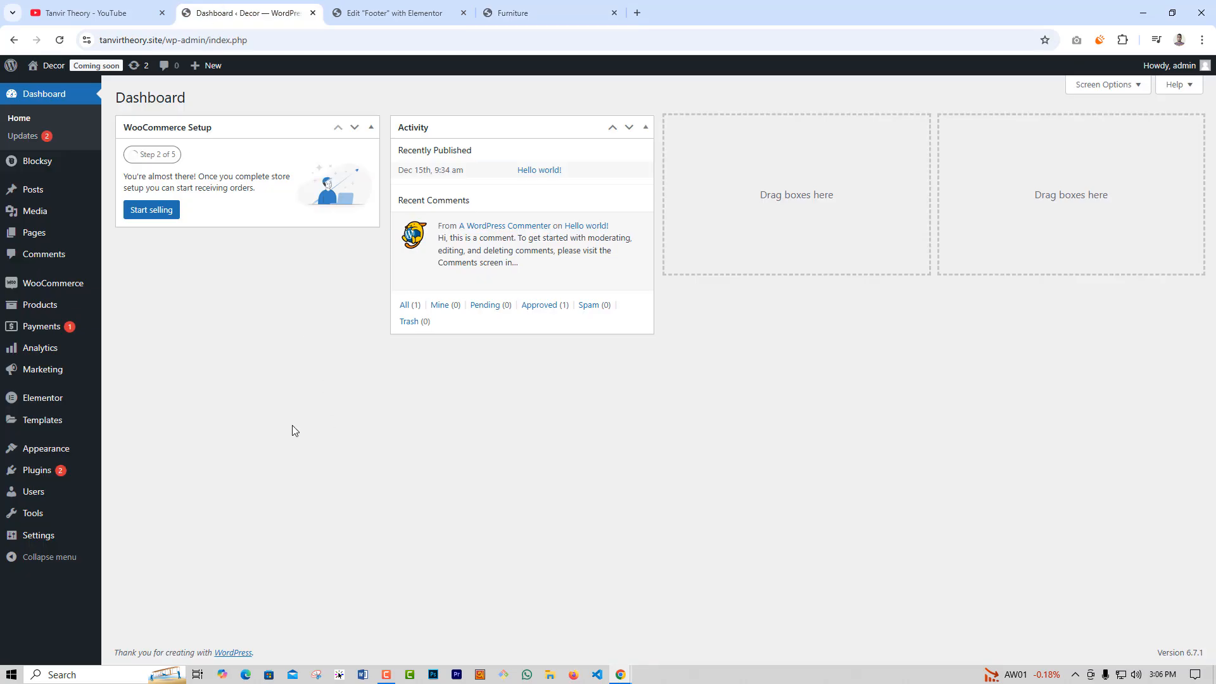
mouse_move(50, 420)
click(124, 423)
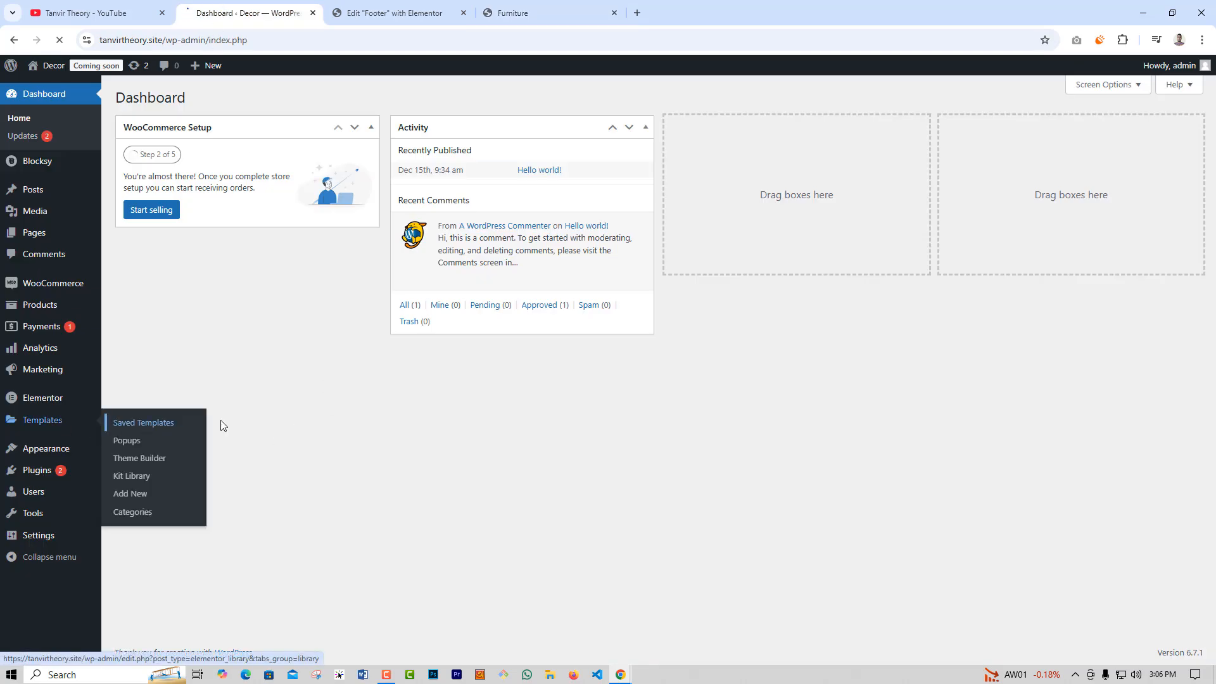
click(290, 94)
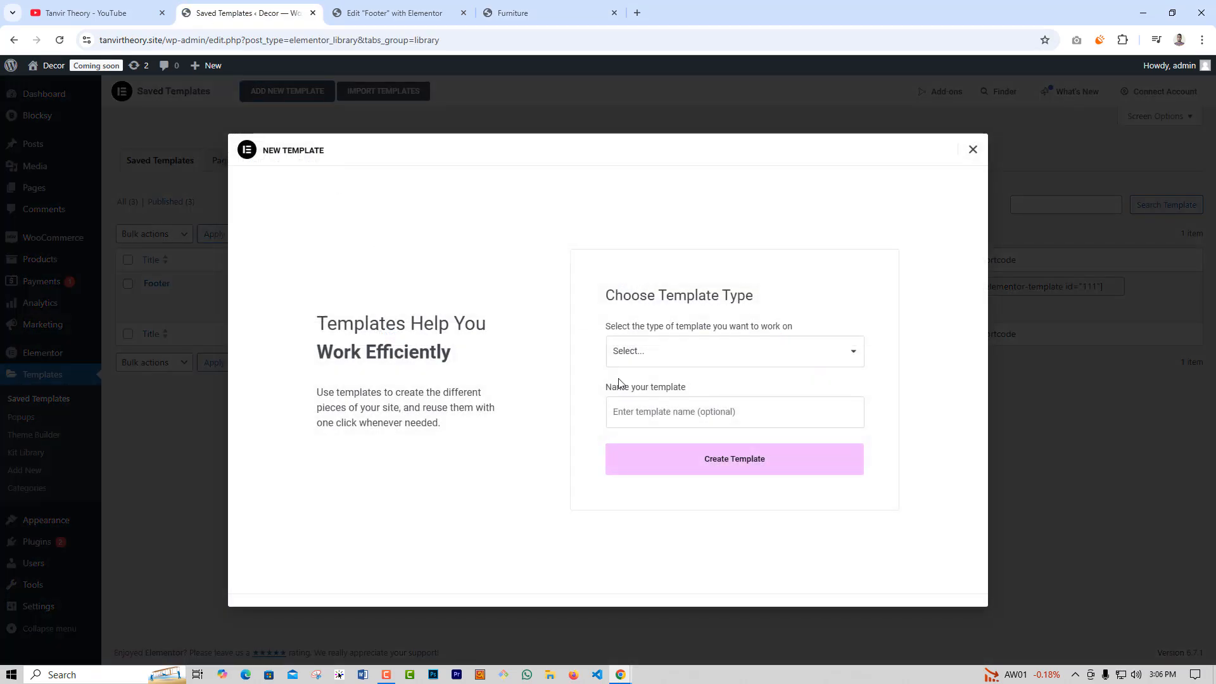
click(645, 360)
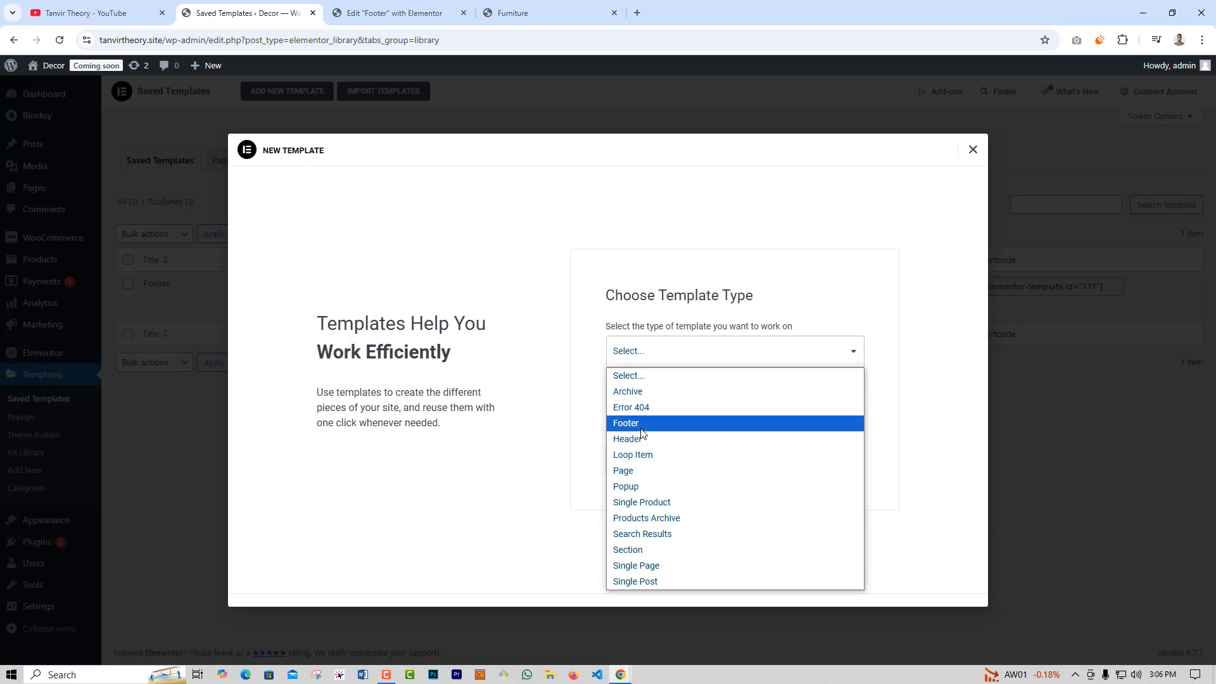
click(651, 419)
click(652, 419)
click(689, 464)
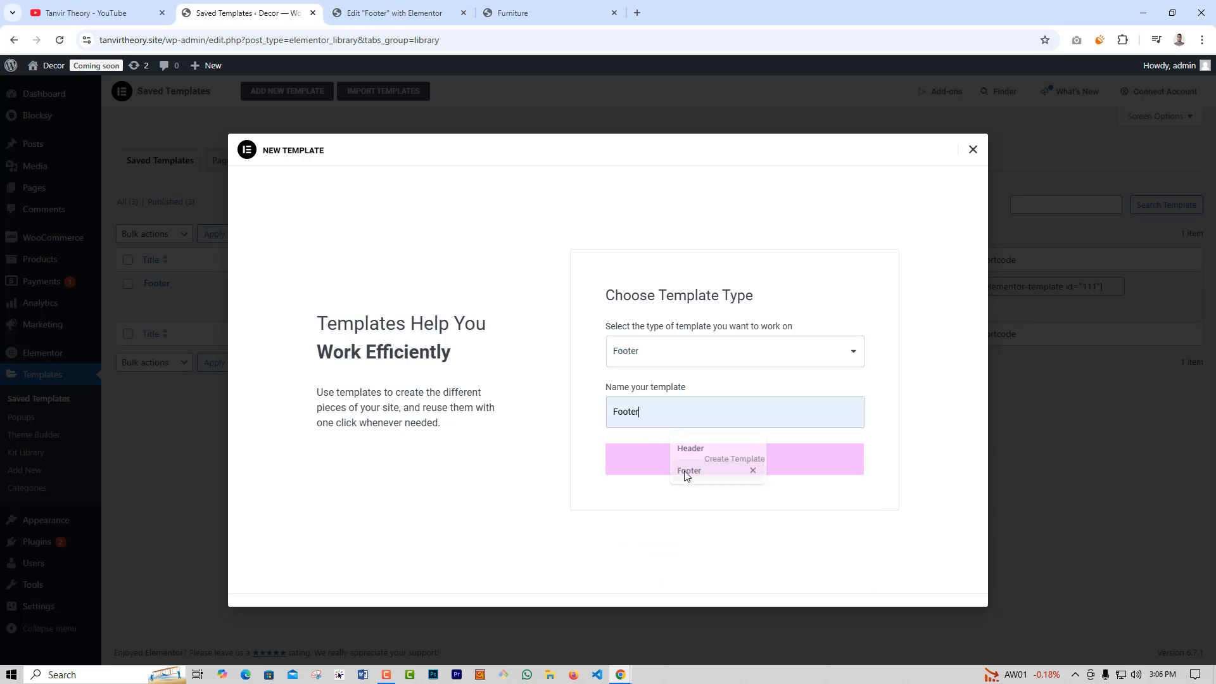
click(728, 461)
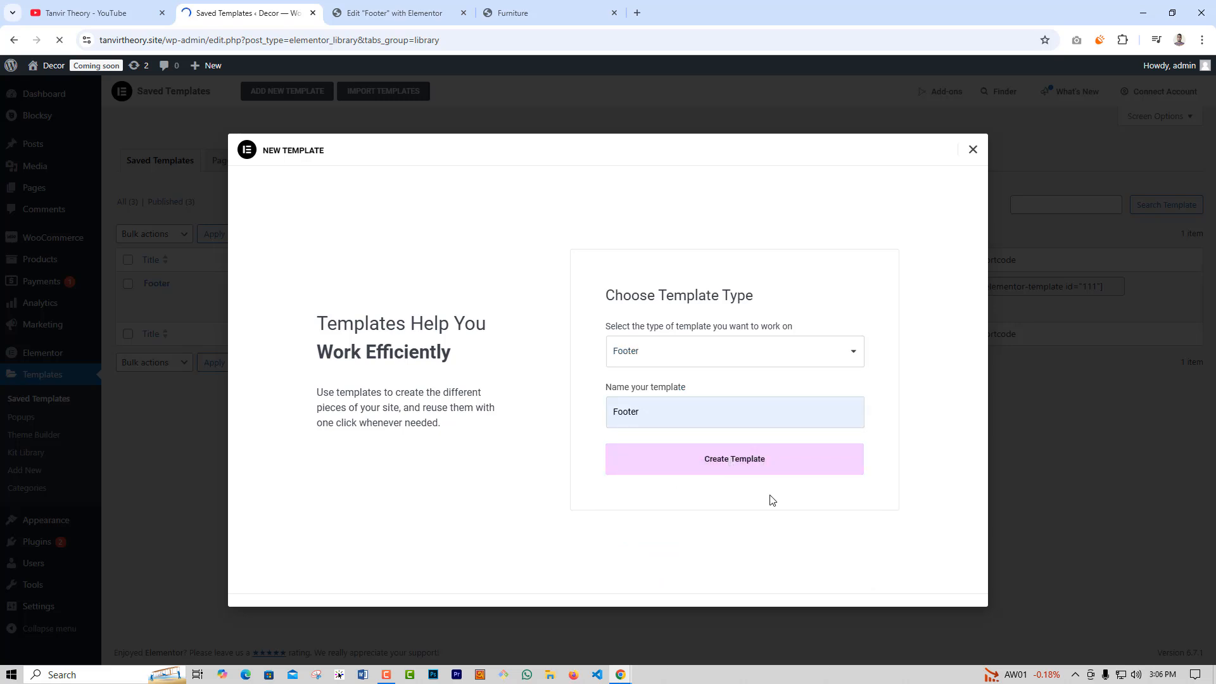
Place the Furniture reference tab beside the new template's tab, and add a full-width section with two equal columns to the footer
scroll(664, 520, down, 3)
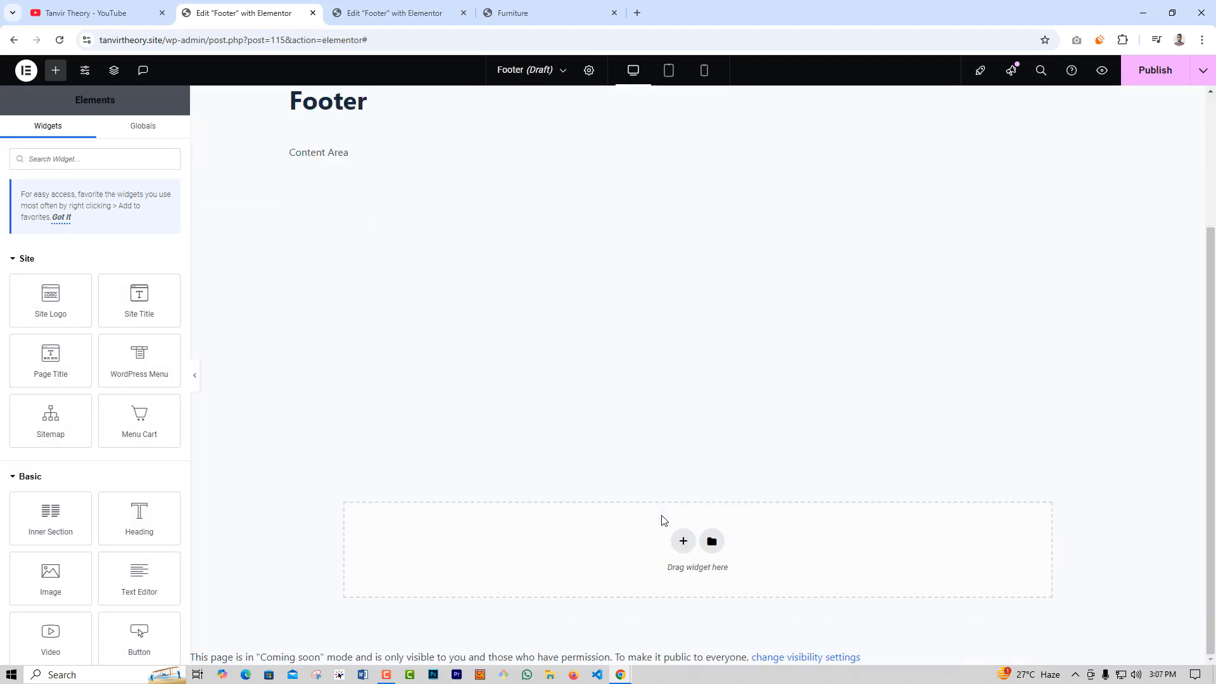
drag(511, 10, 424, 26)
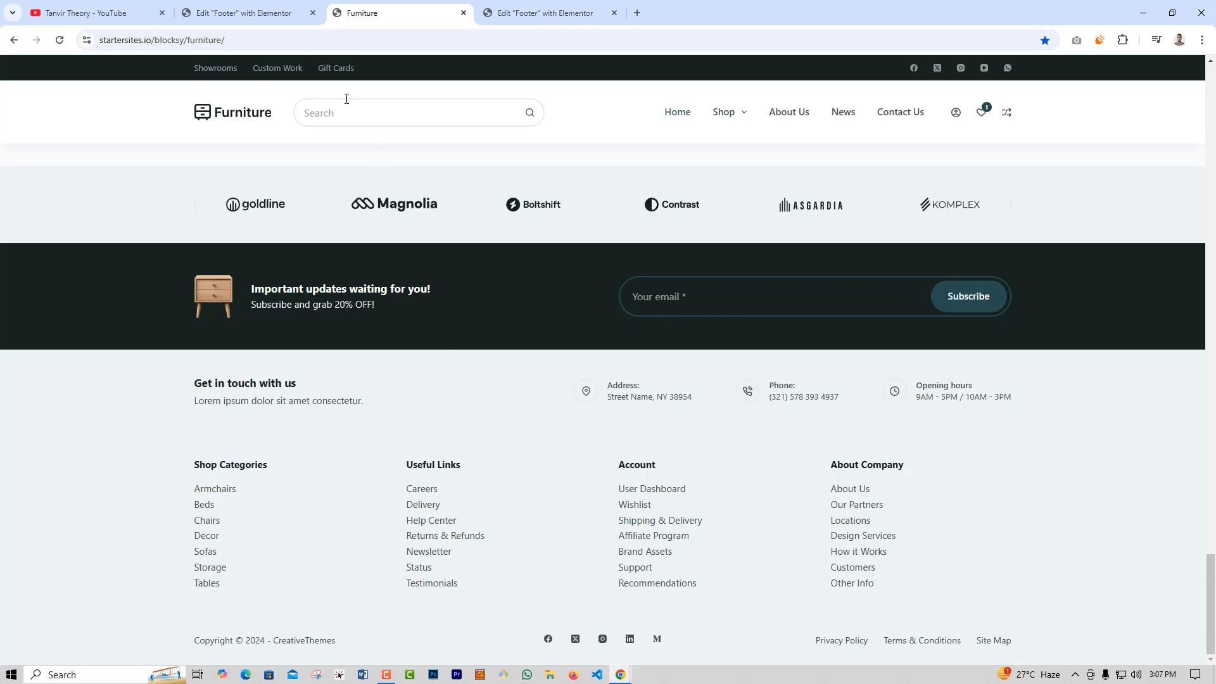
click(244, 13)
click(681, 541)
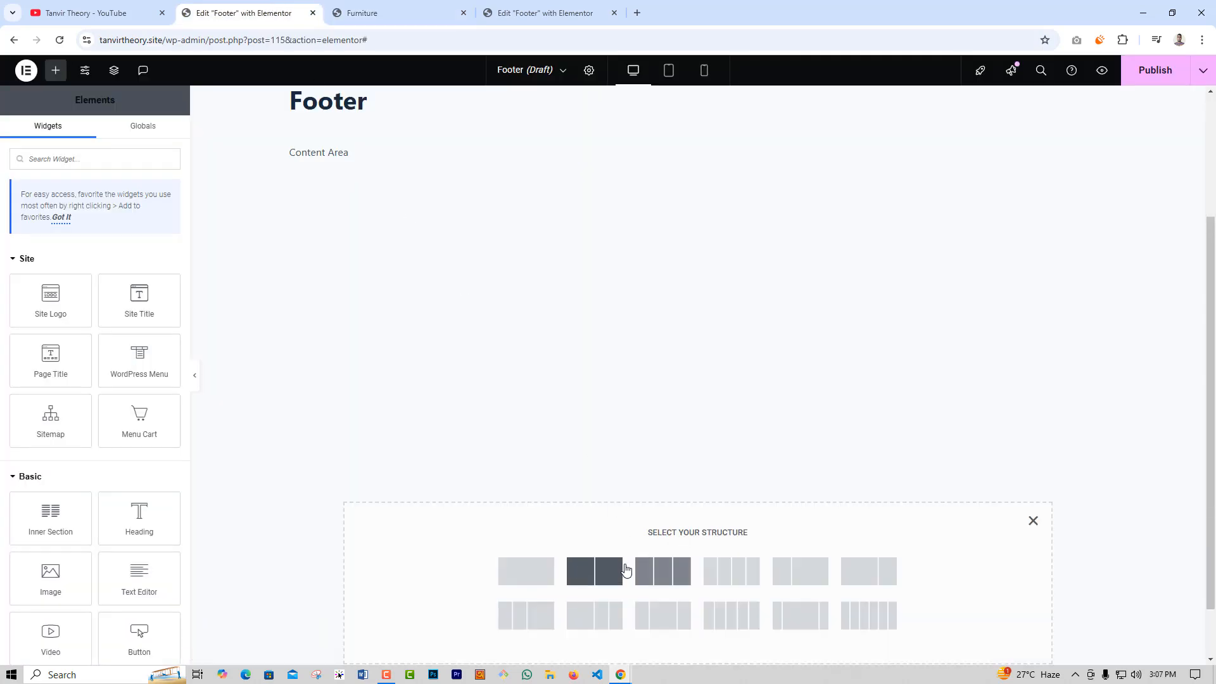
click(595, 571)
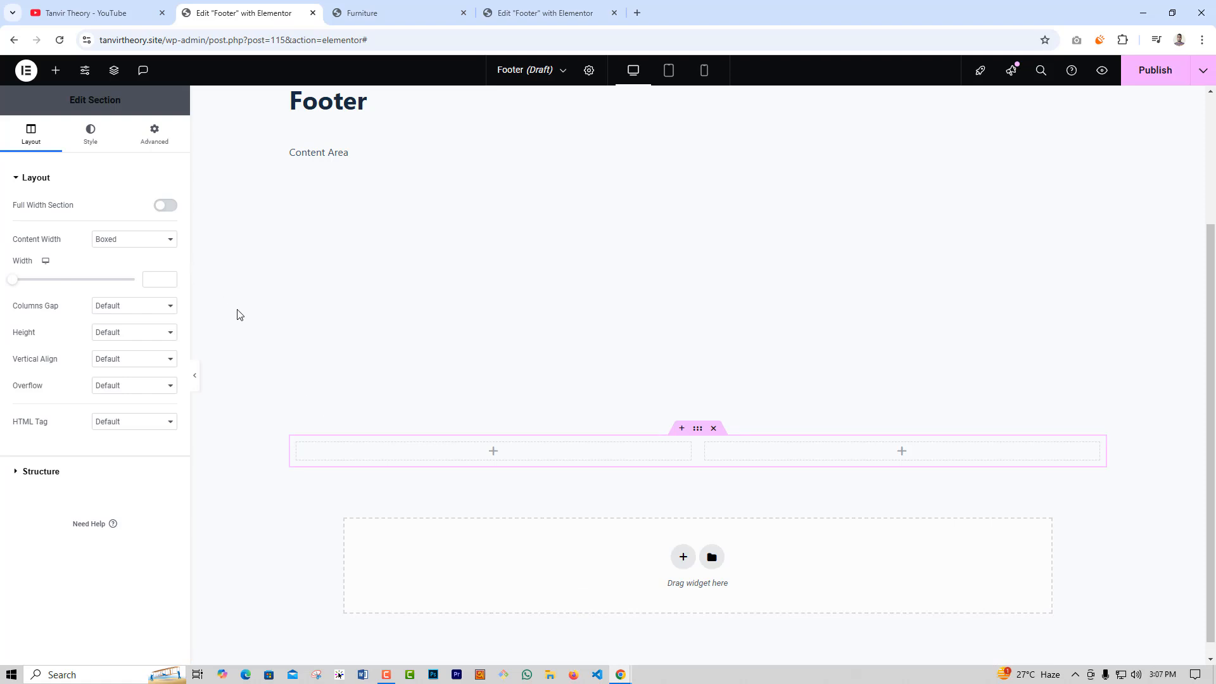
click(166, 205)
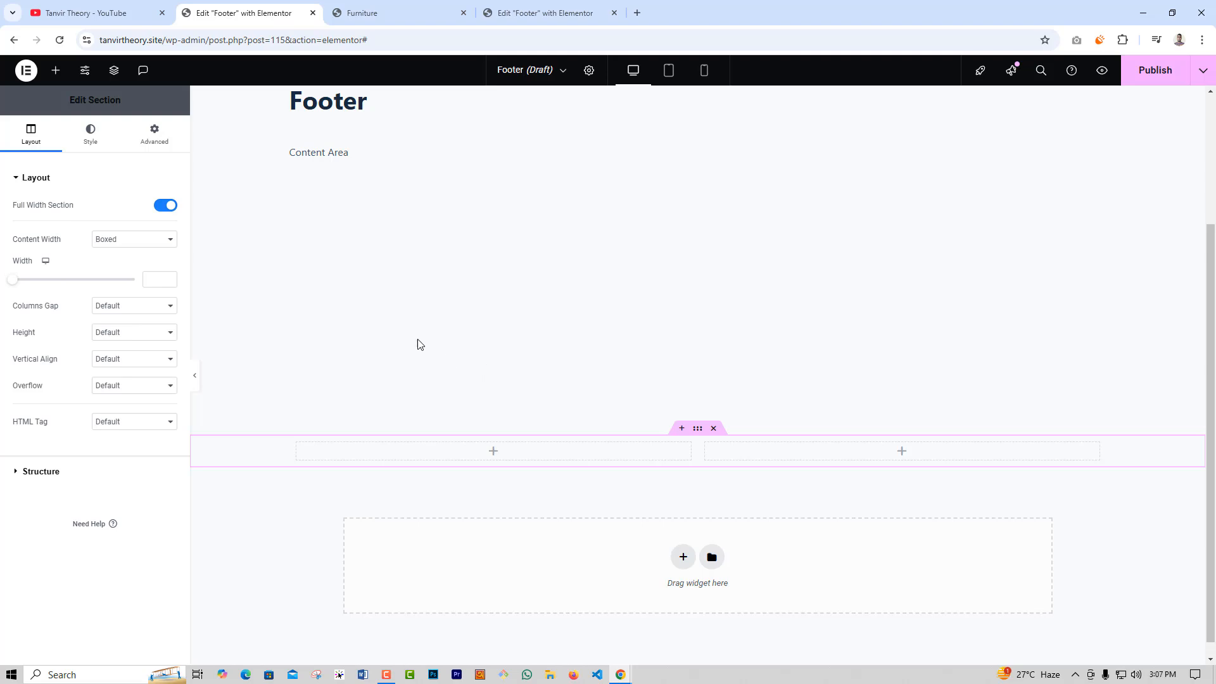
Add an Image Box widget to the section's first column and use the wooden nightstand picture from the media library
click(493, 451)
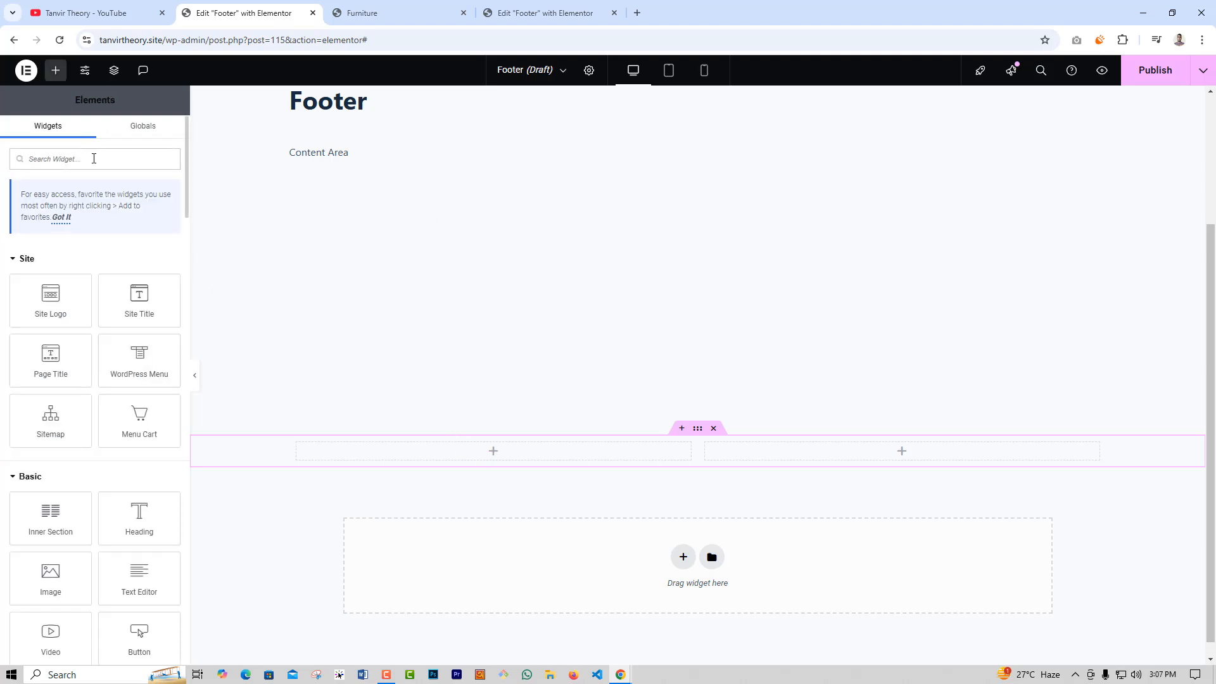
text(image)
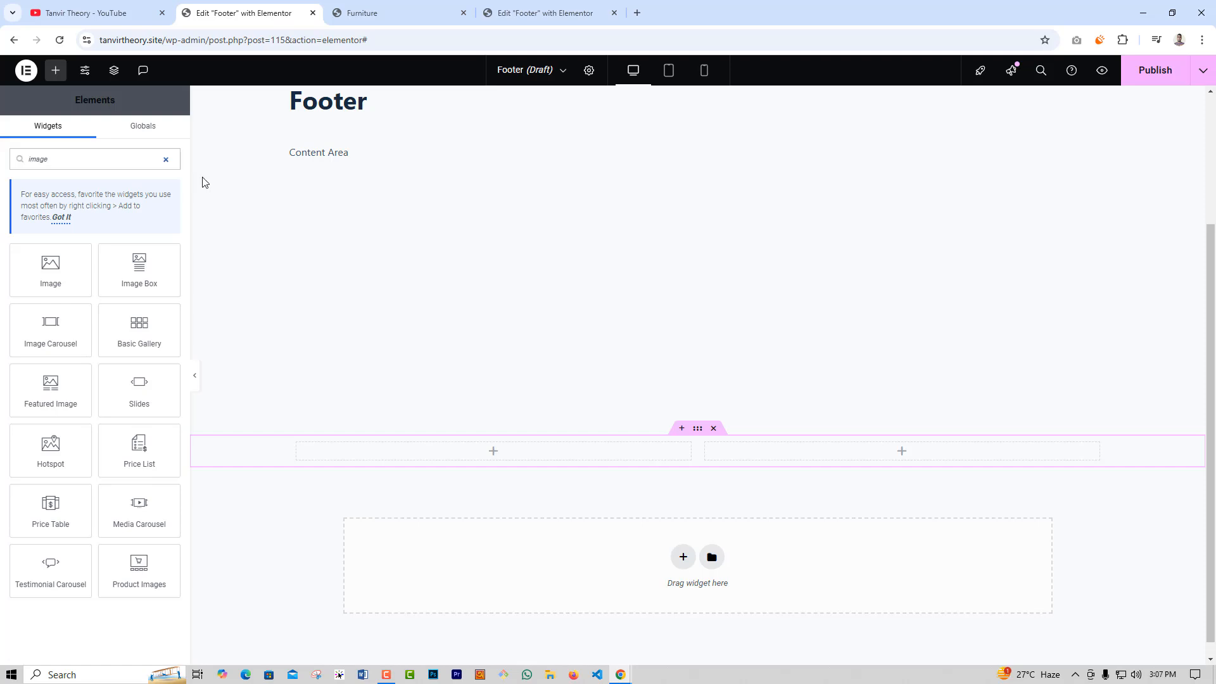
drag(171, 278, 331, 448)
click(158, 225)
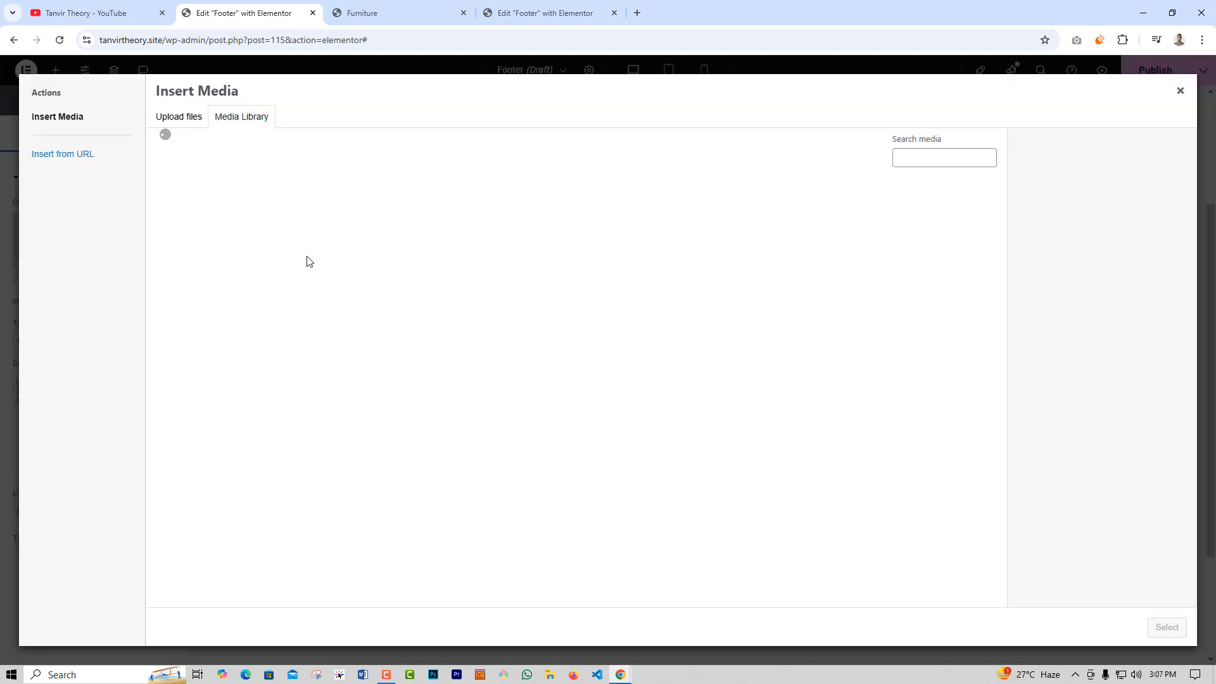
click(528, 6)
click(386, 13)
click(224, 8)
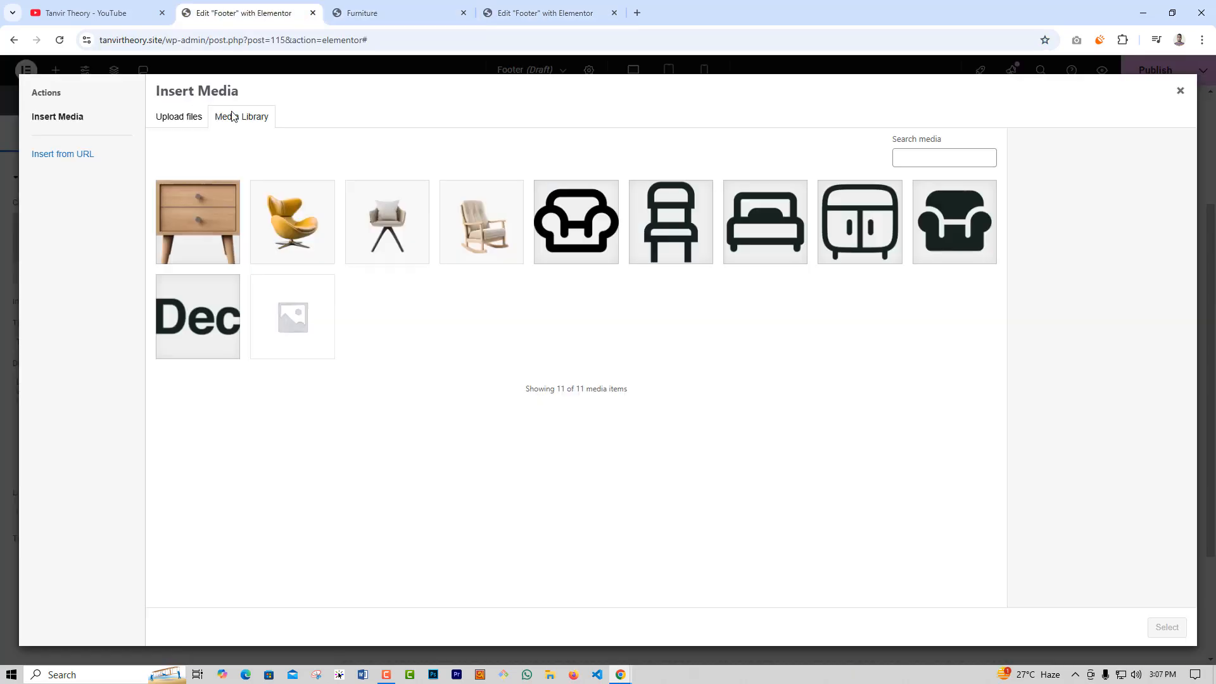
click(211, 236)
click(1150, 626)
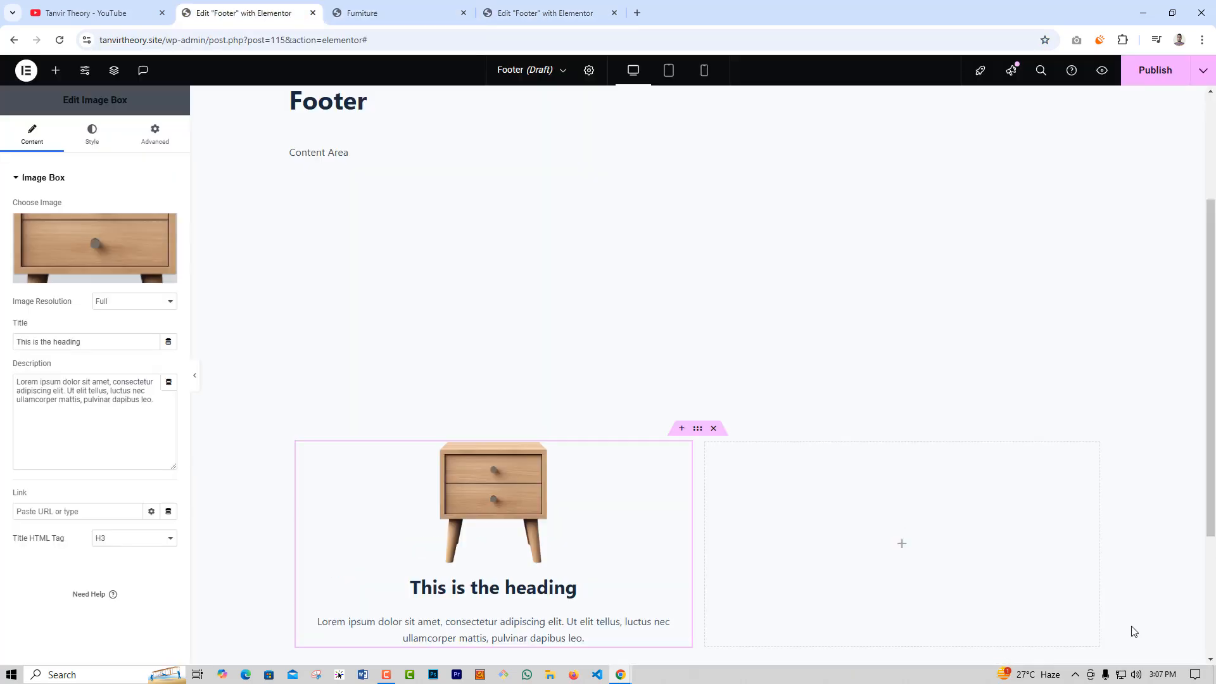
Set the image box title to "Important updates waiting for you!", as in the reference footer
click(406, 13)
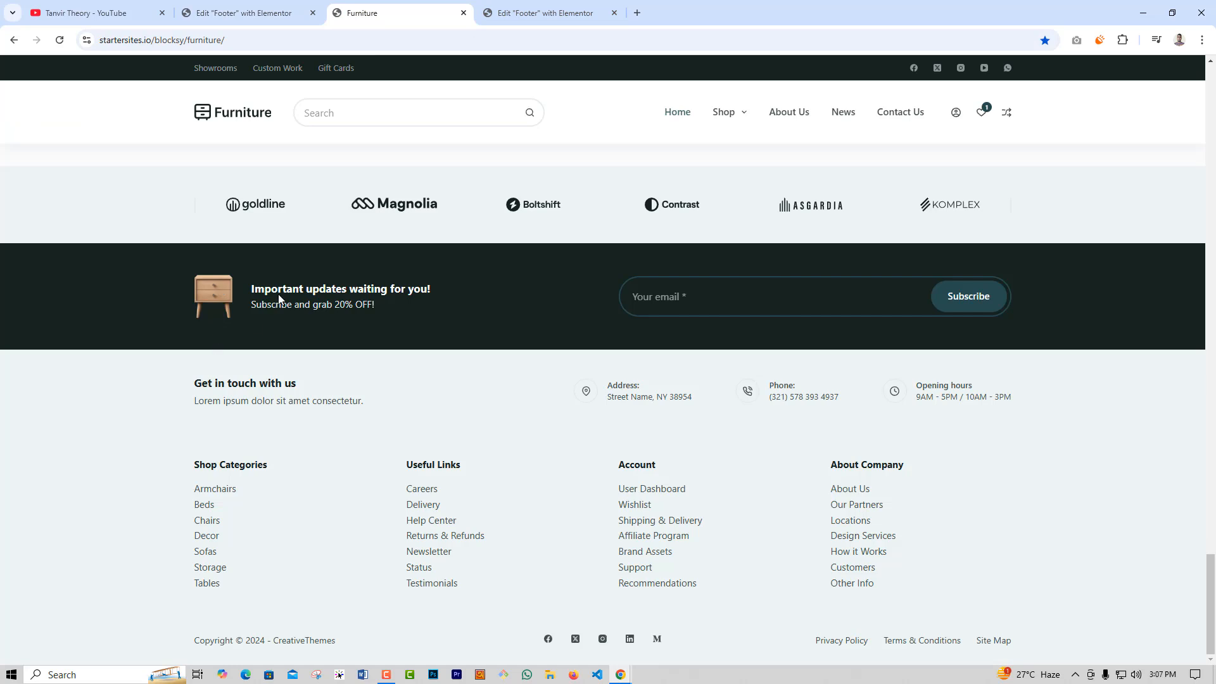
click(244, 13)
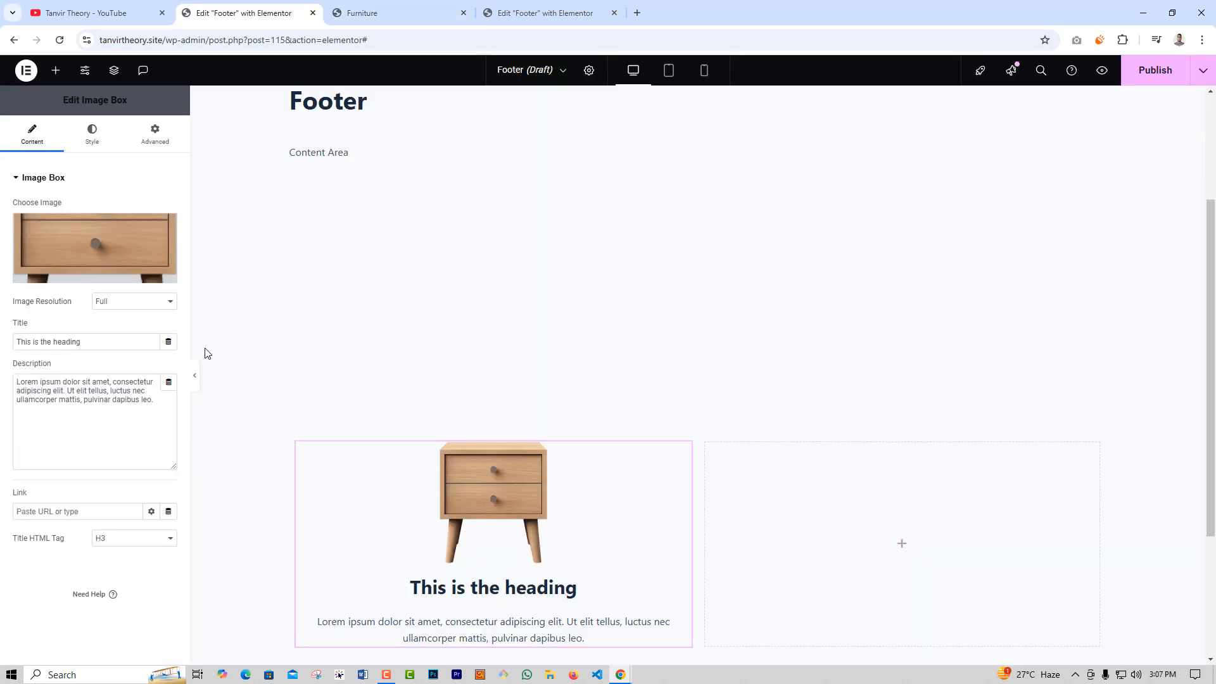
click(86, 340)
key(ctrl+a)
text(Important updates waiting for you!)
Copy "Subscribe and grab 20% OFF!" from the reference footer and use it as the image box description
click(387, 12)
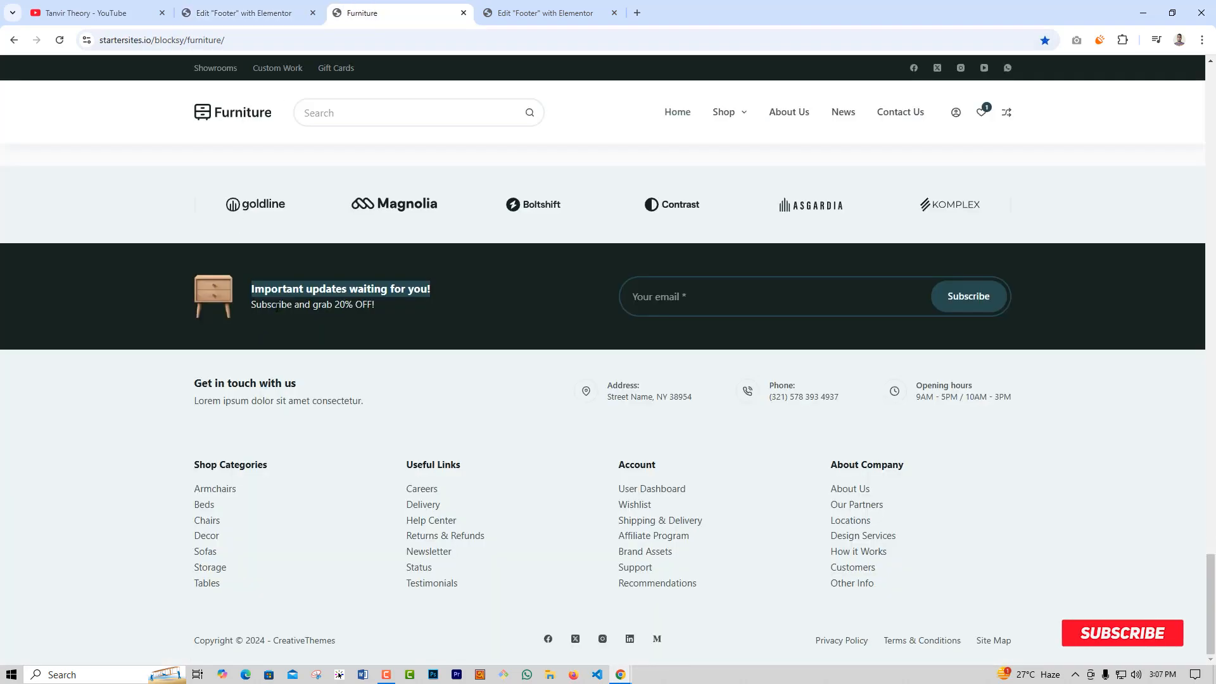
drag(251, 305, 374, 305)
key(ctrl+c)
click(244, 13)
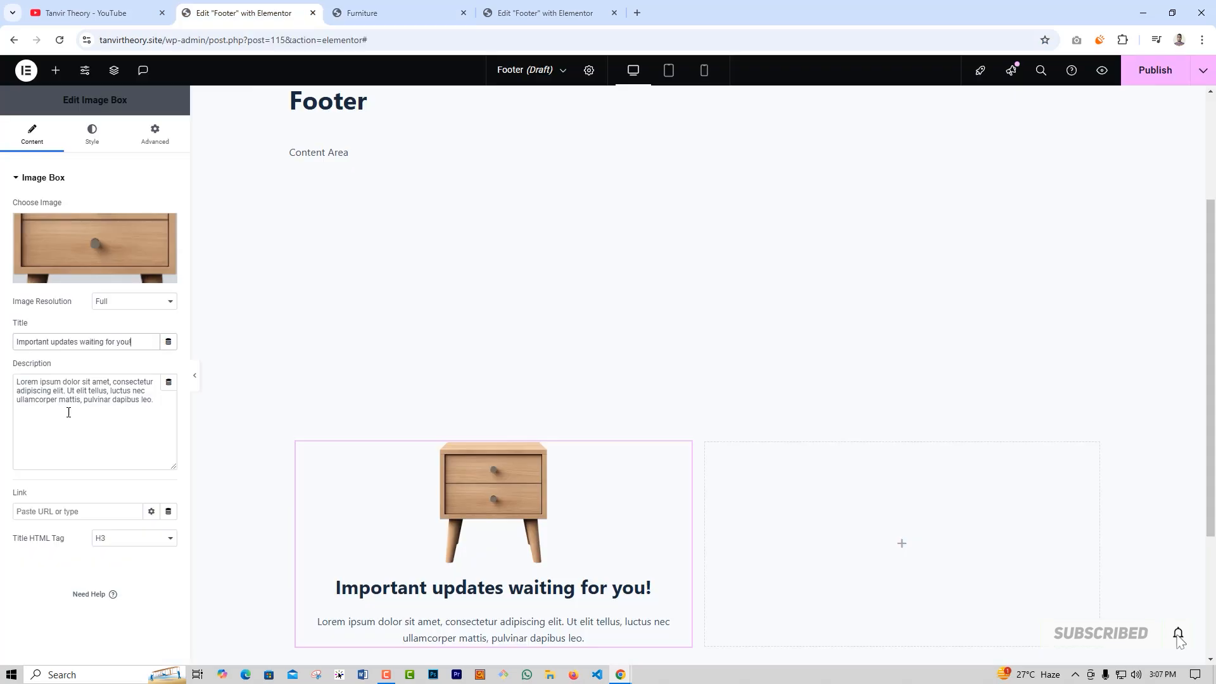
double_click(68, 413)
key(ctrl+a)
key(ctrl+v)
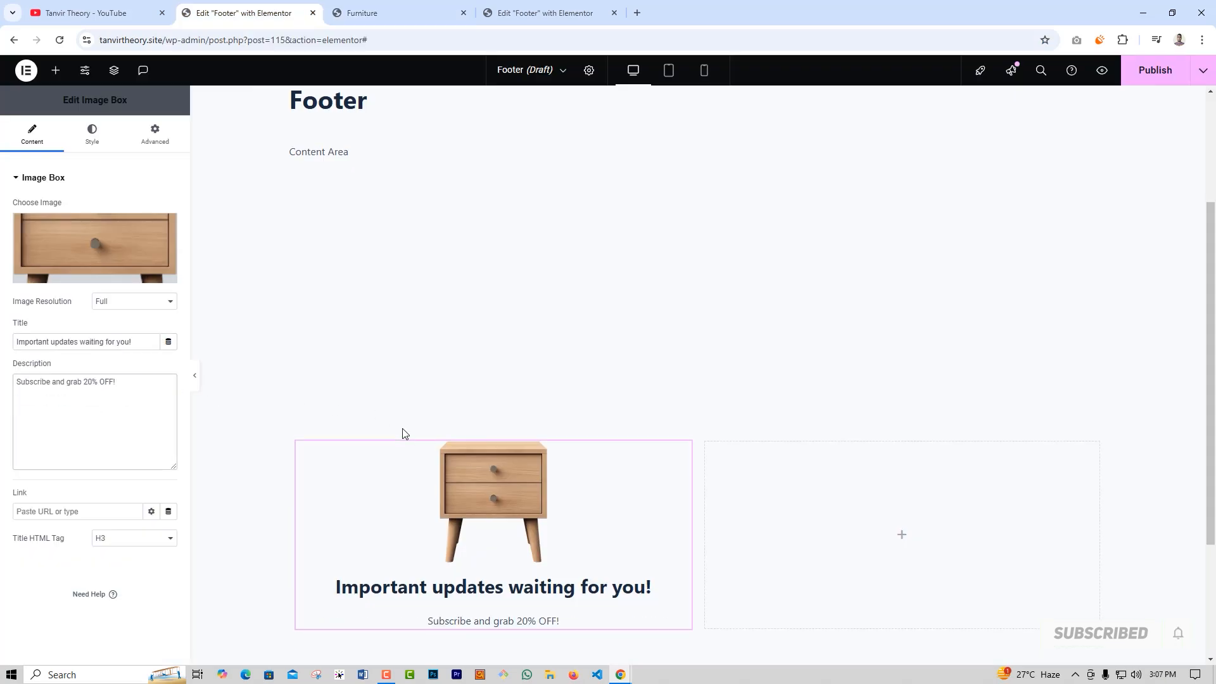
Copy the newsletter image box from the finished footer template and paste only its style onto the new image box
scroll(406, 433, down, 1)
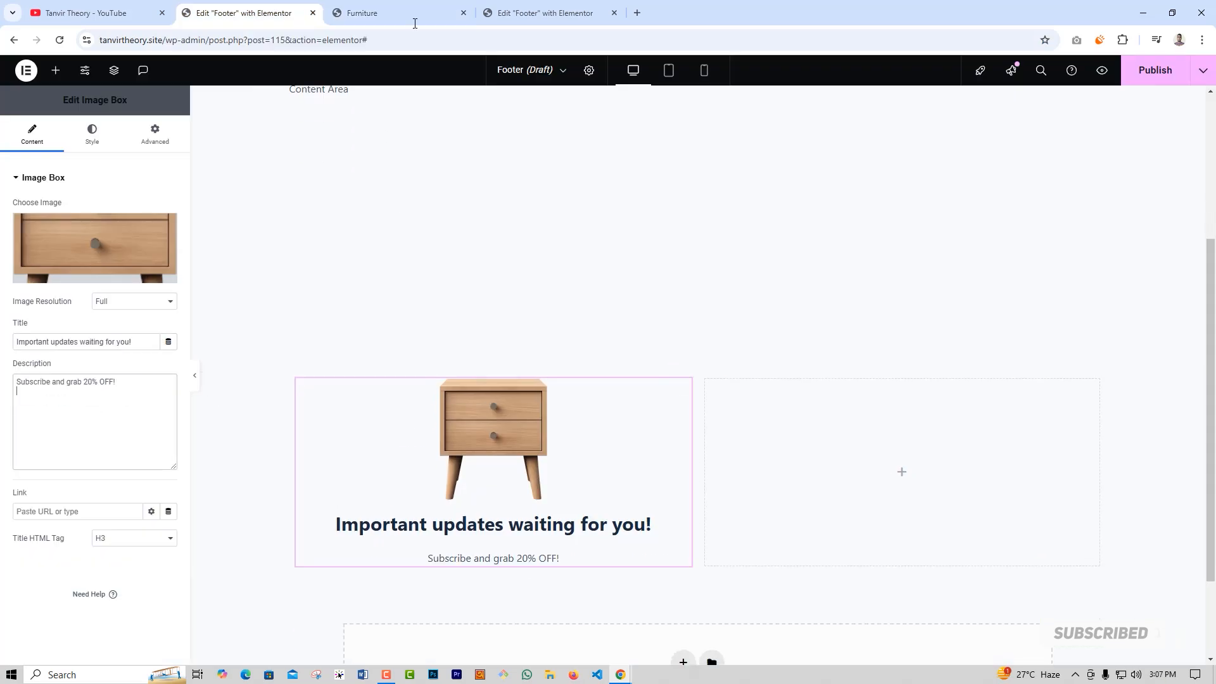
click(532, 7)
scroll(633, 353, up, 5)
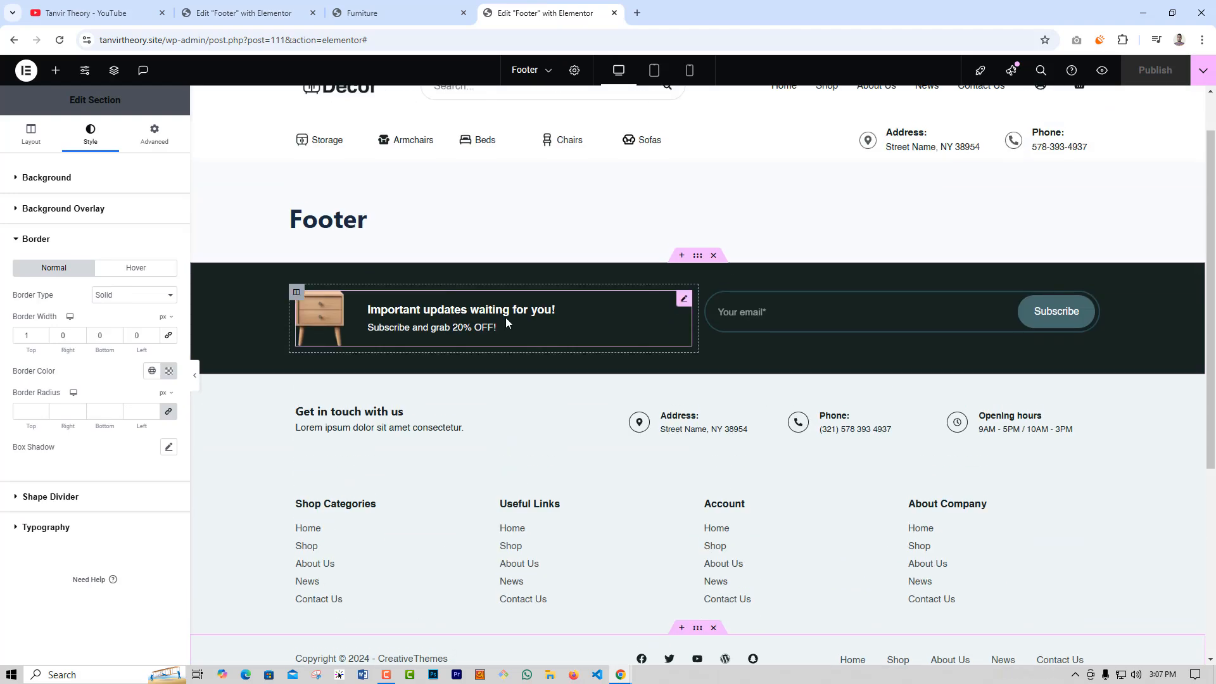
right_click(512, 333)
click(538, 381)
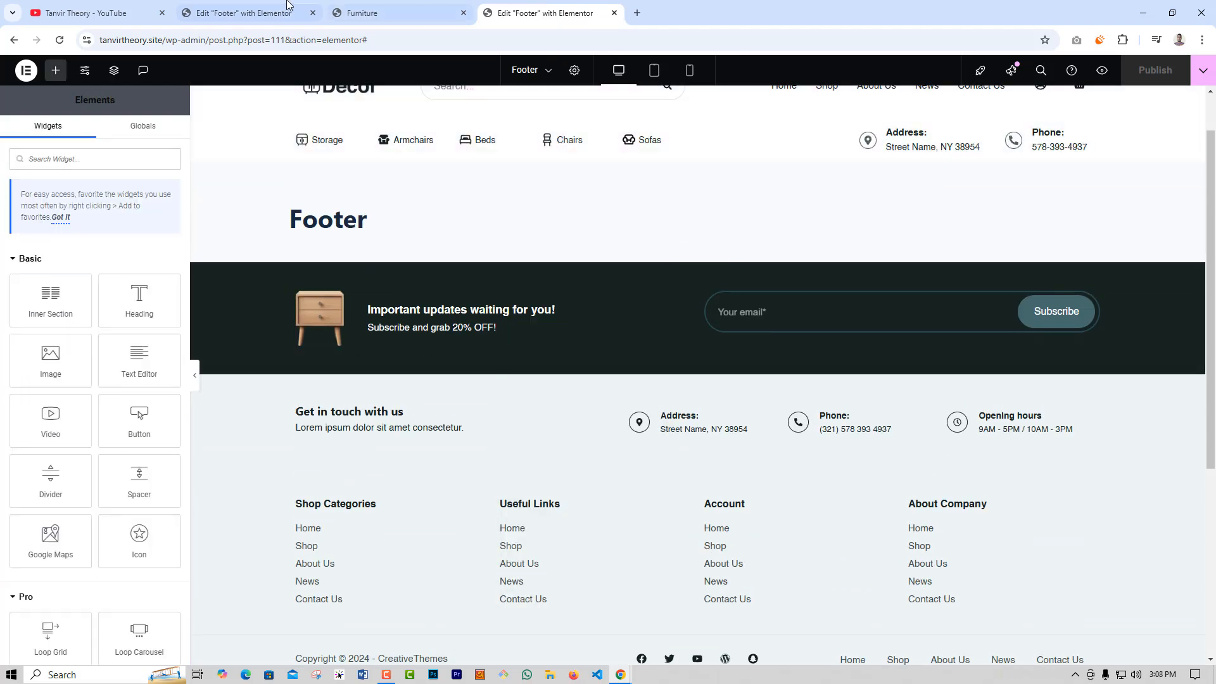
click(285, 12)
right_click(471, 445)
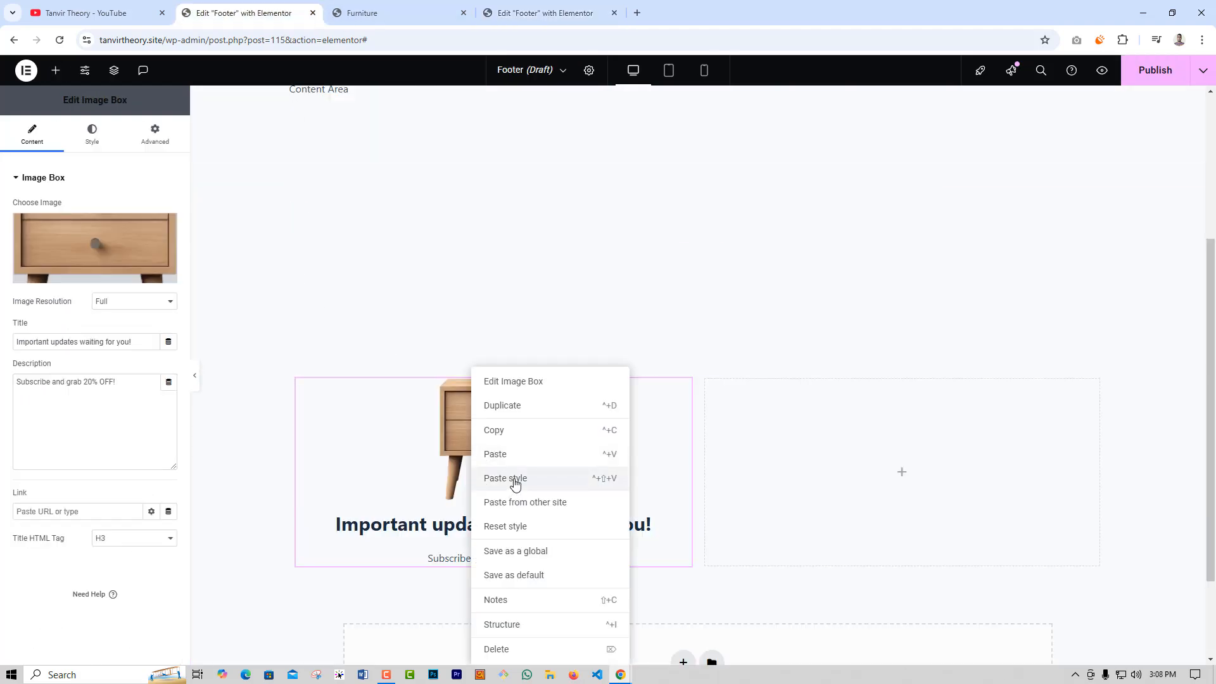
click(509, 478)
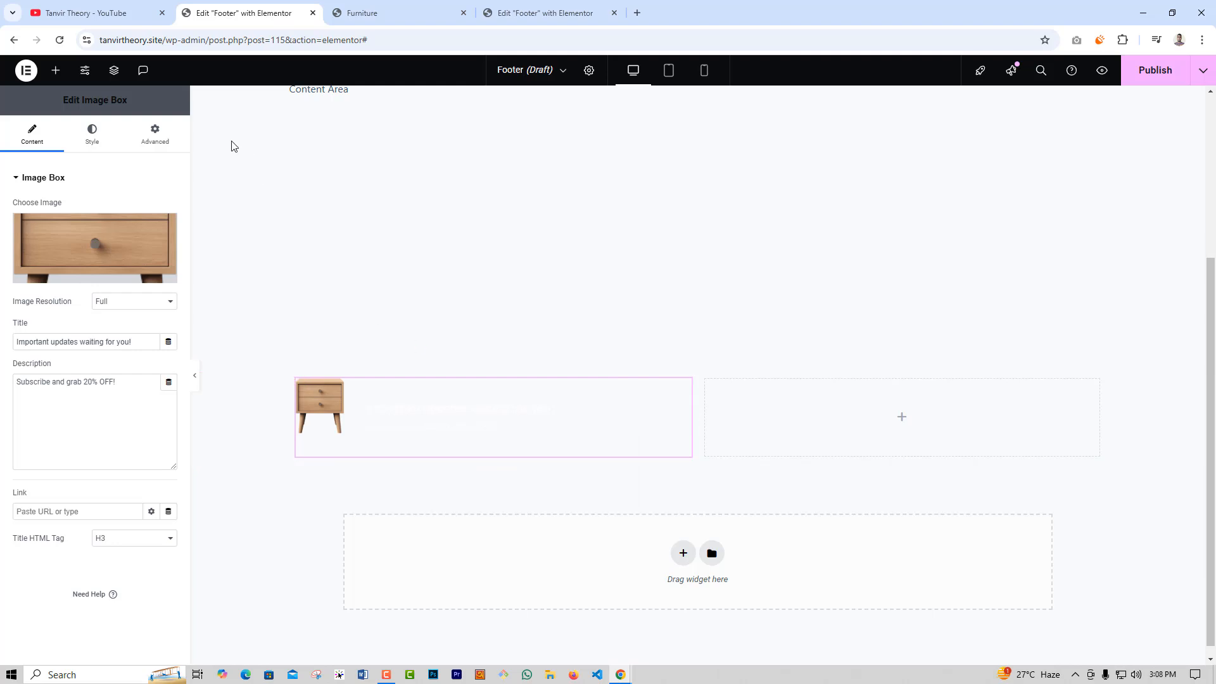
Add a Form widget to the section's second column and remove its Message and Name fields
click(55, 70)
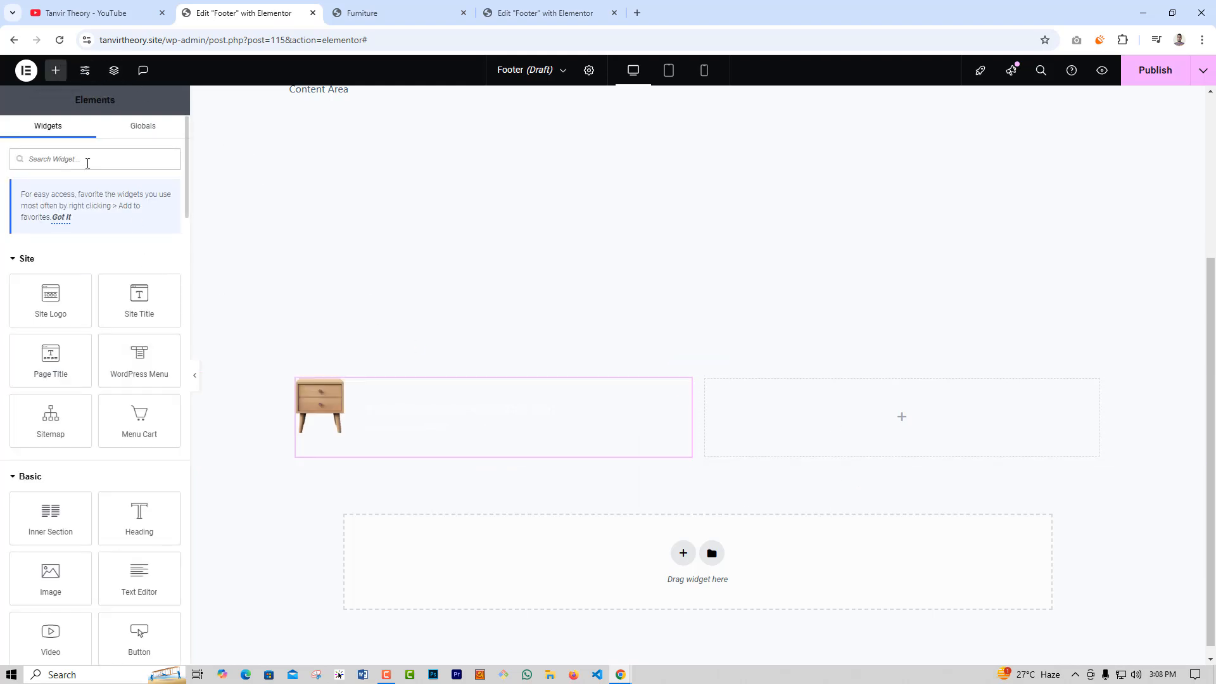
text(form)
drag(50, 266, 790, 405)
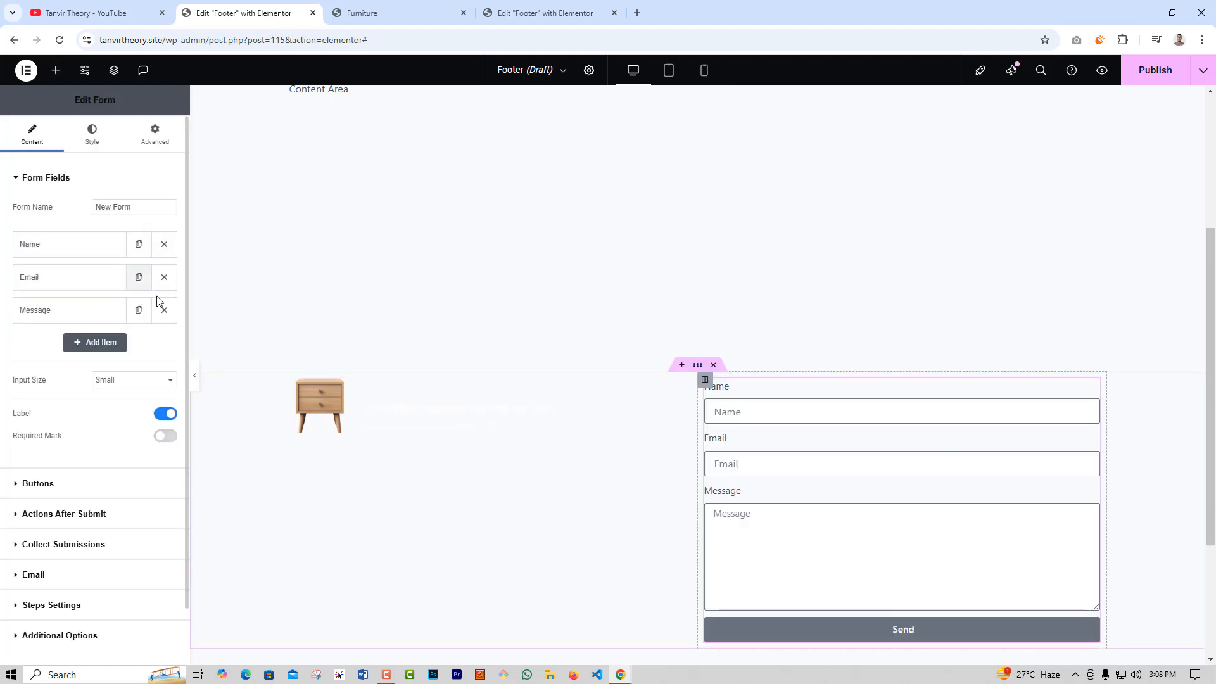
click(164, 310)
click(164, 246)
Clear the label of the form's Email field
click(106, 248)
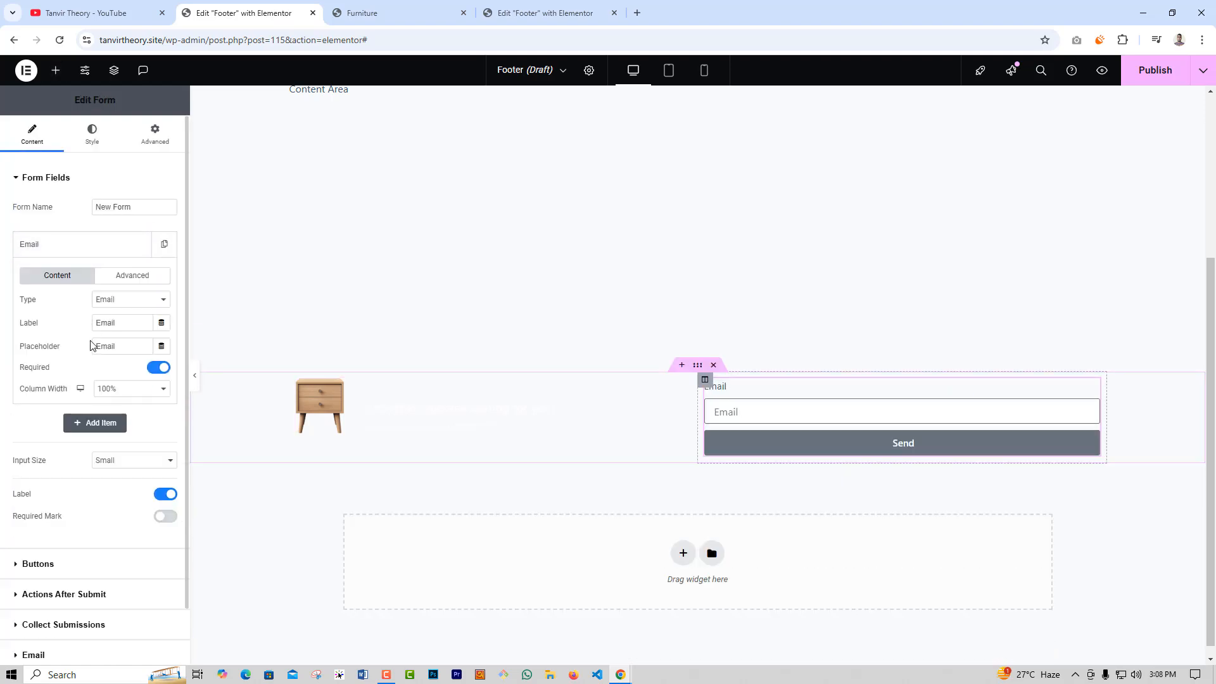
double_click(107, 323)
key(BackSpace)
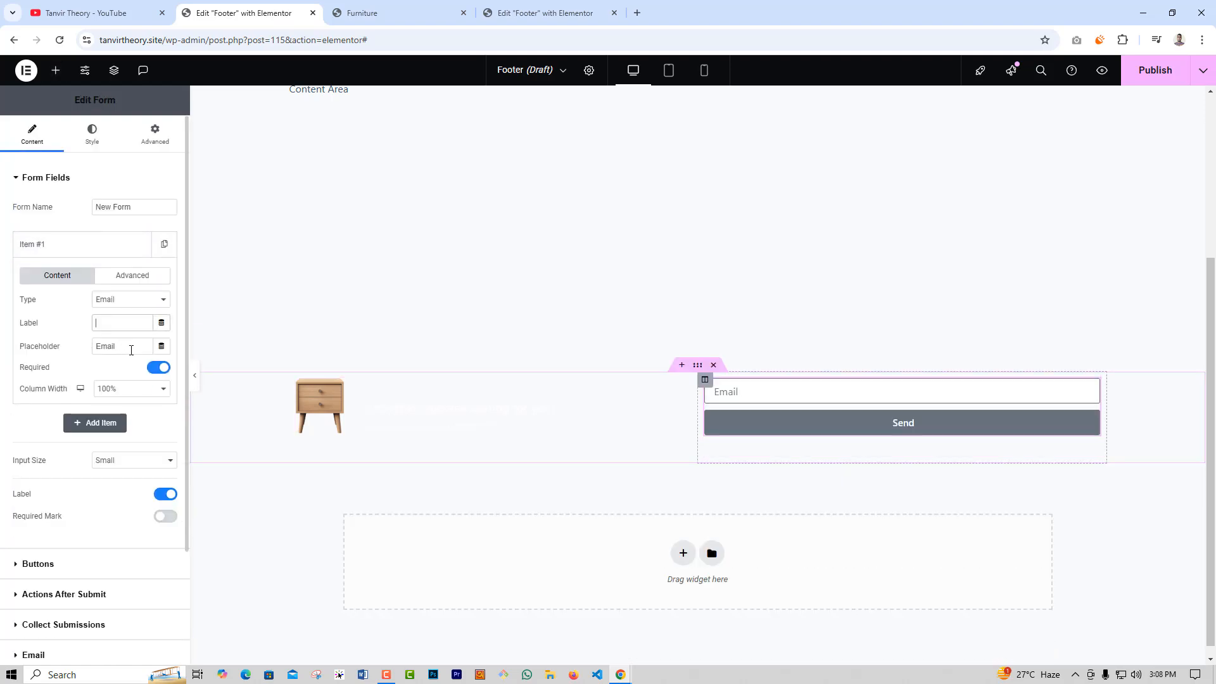
Set the form's Email field placeholder to "Your email*" and its column width to 80%
double_click(100, 348)
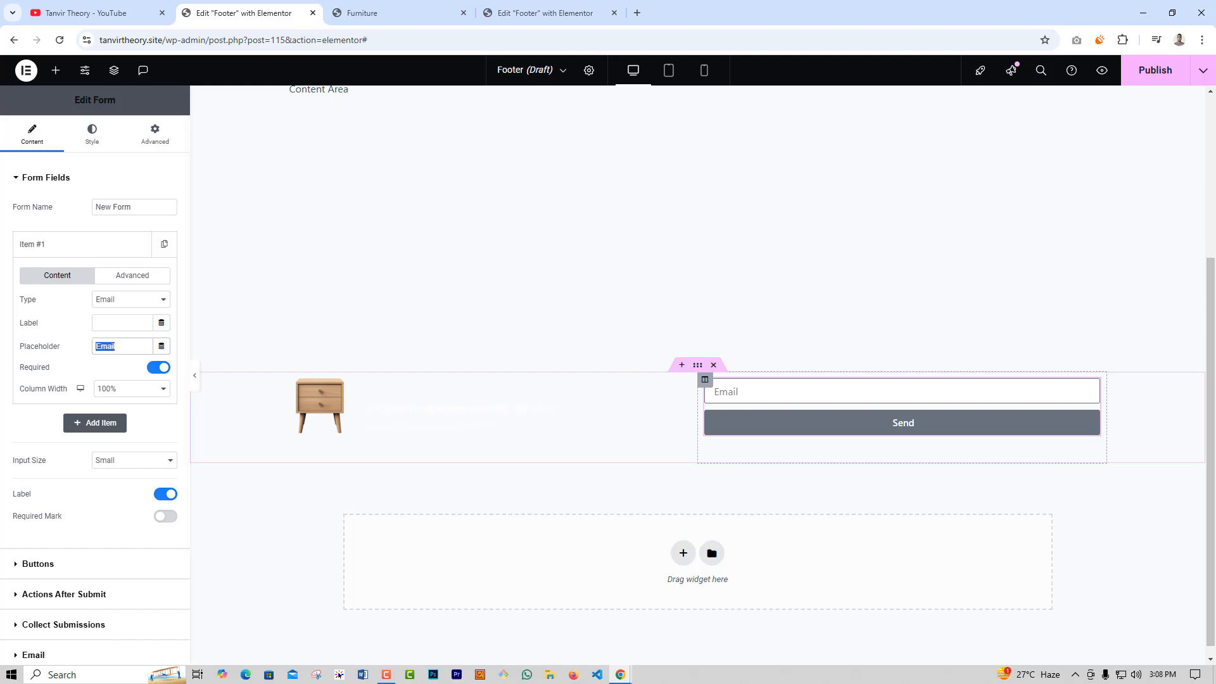
click(355, 3)
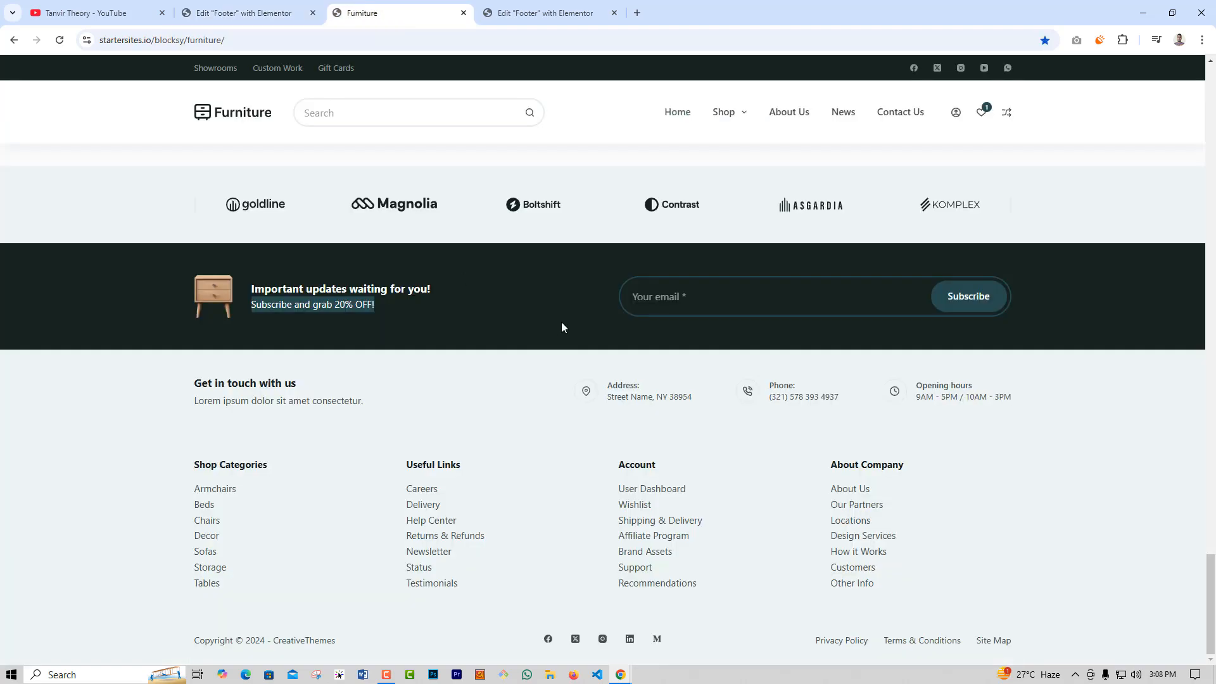
click(266, 13)
text(Y)
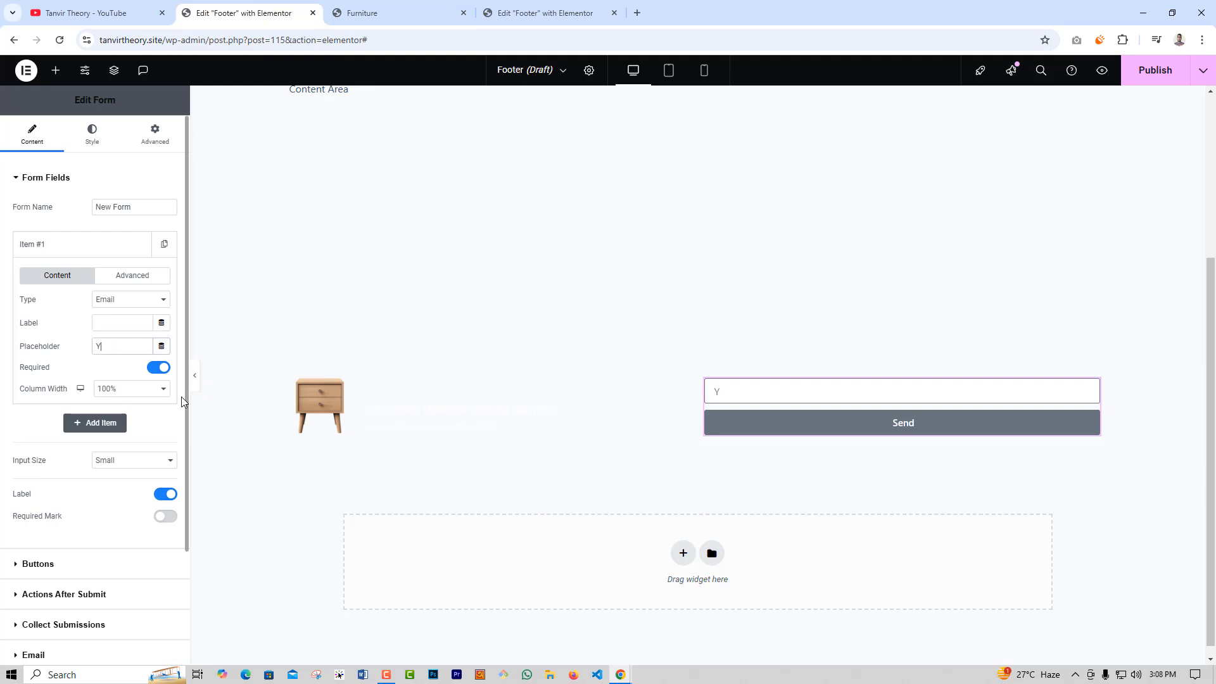
text(our email*)
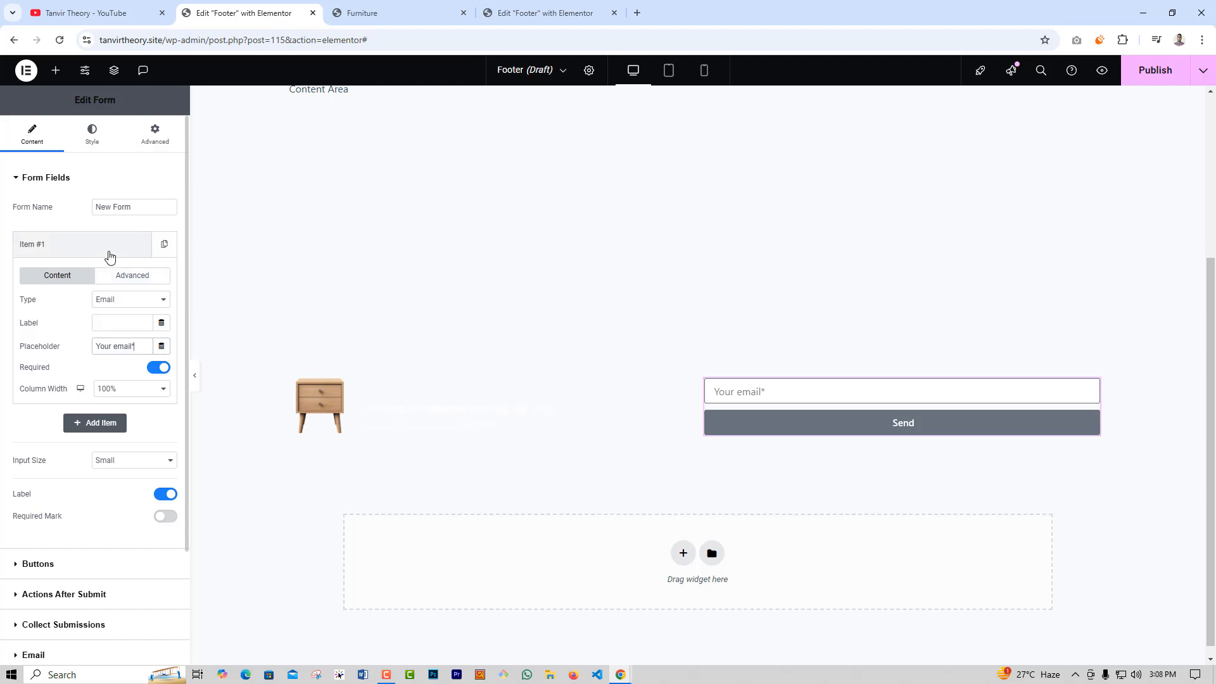
click(132, 388)
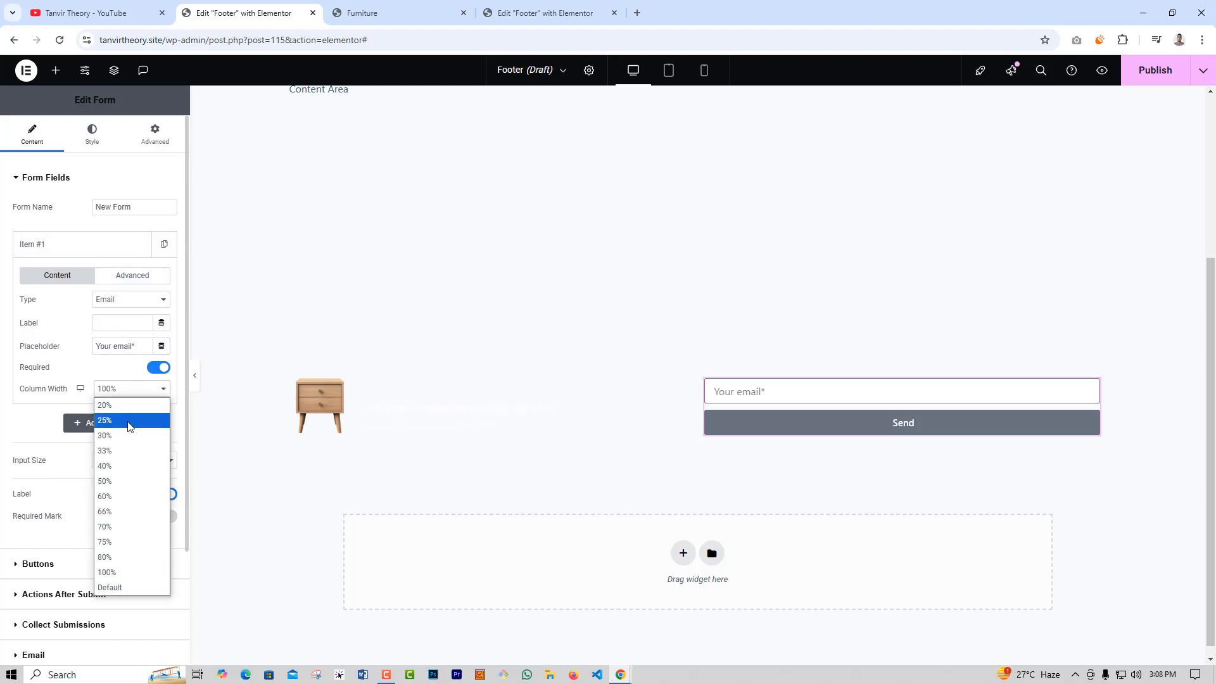
click(117, 557)
click(77, 249)
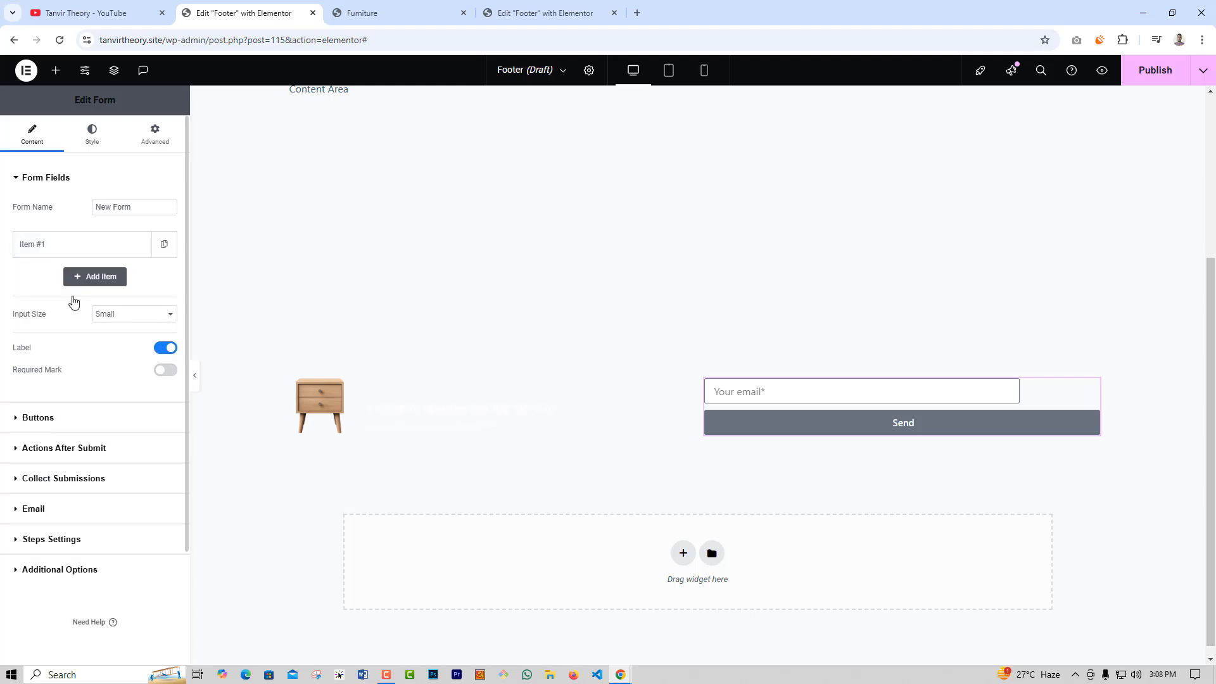
Set the form button's column width to 20% and its submit text to "Subscribe"
click(63, 420)
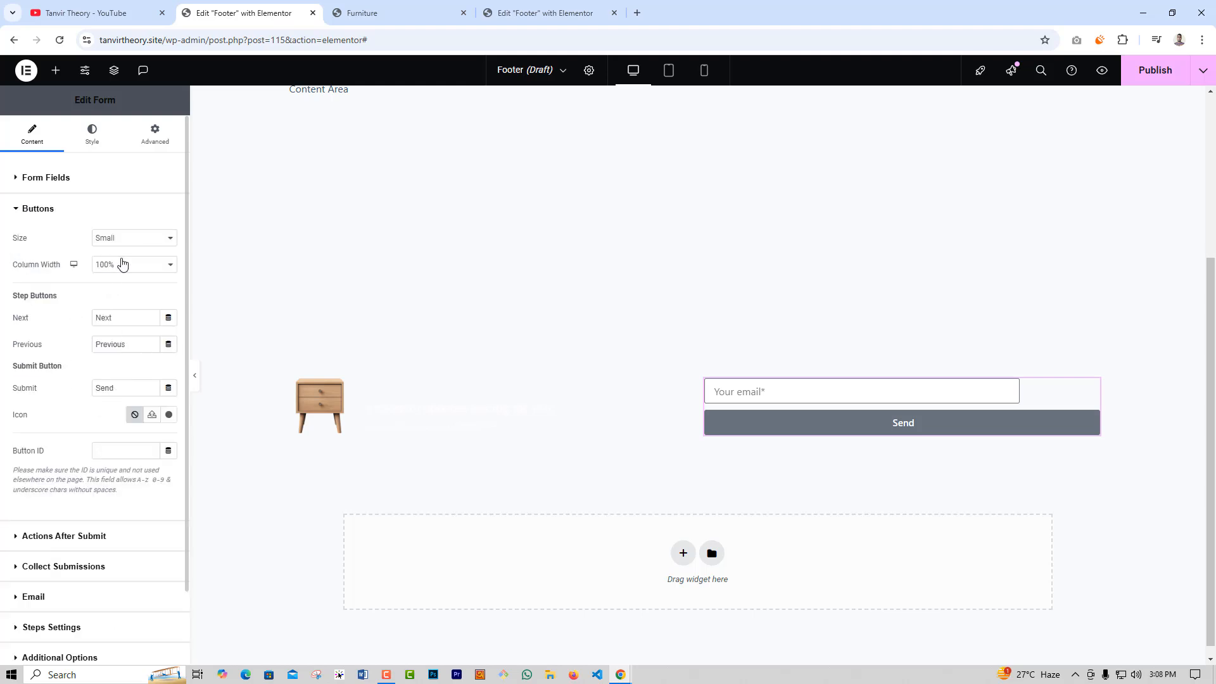
click(122, 265)
click(111, 283)
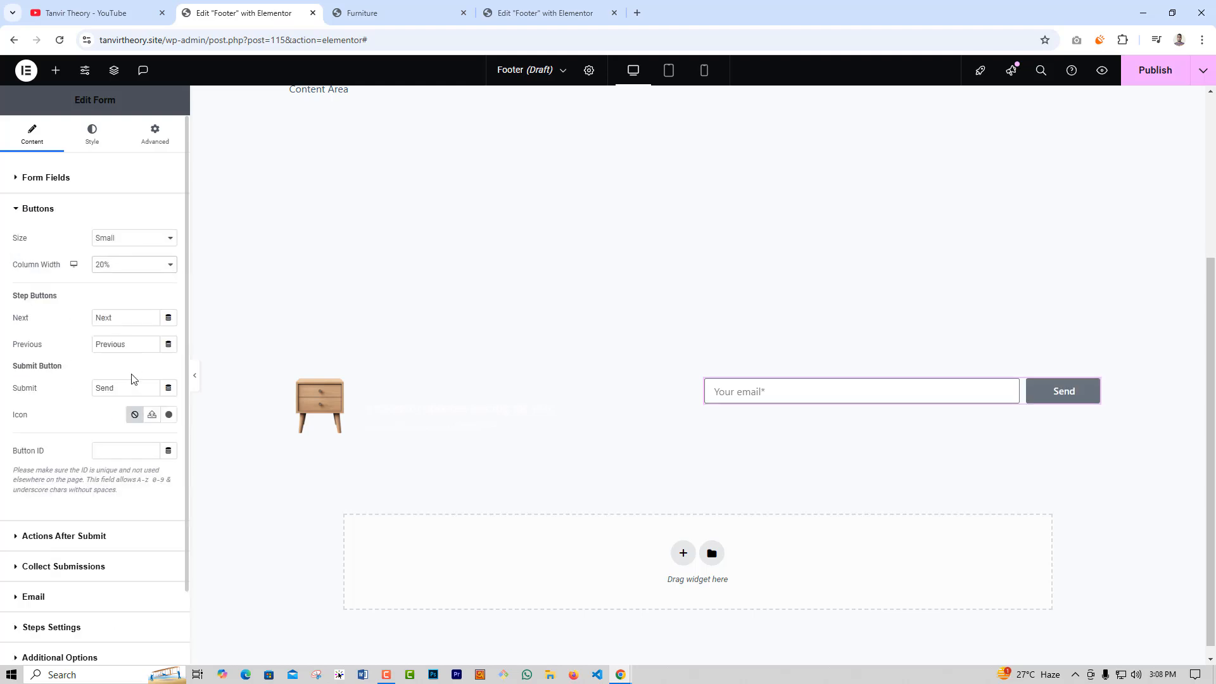
drag(130, 388, 94, 387)
text(Subscribe)
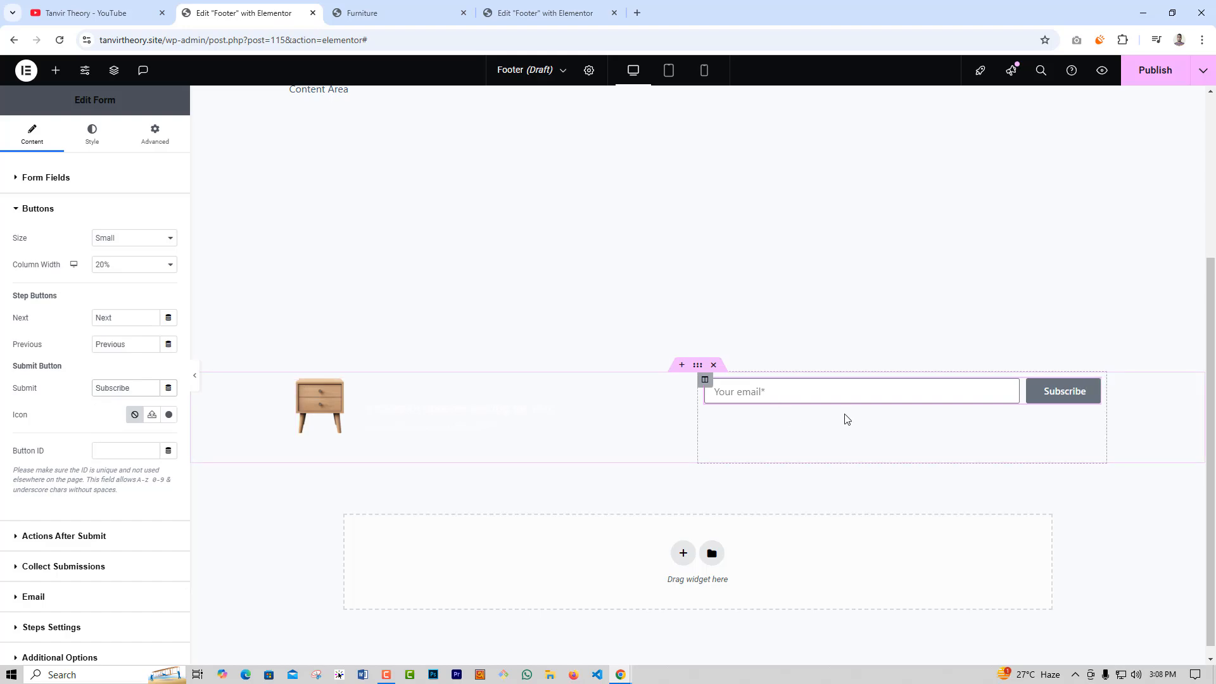
Copy the newsletter form from the finished footer template and paste only its style onto the new form
click(437, 9)
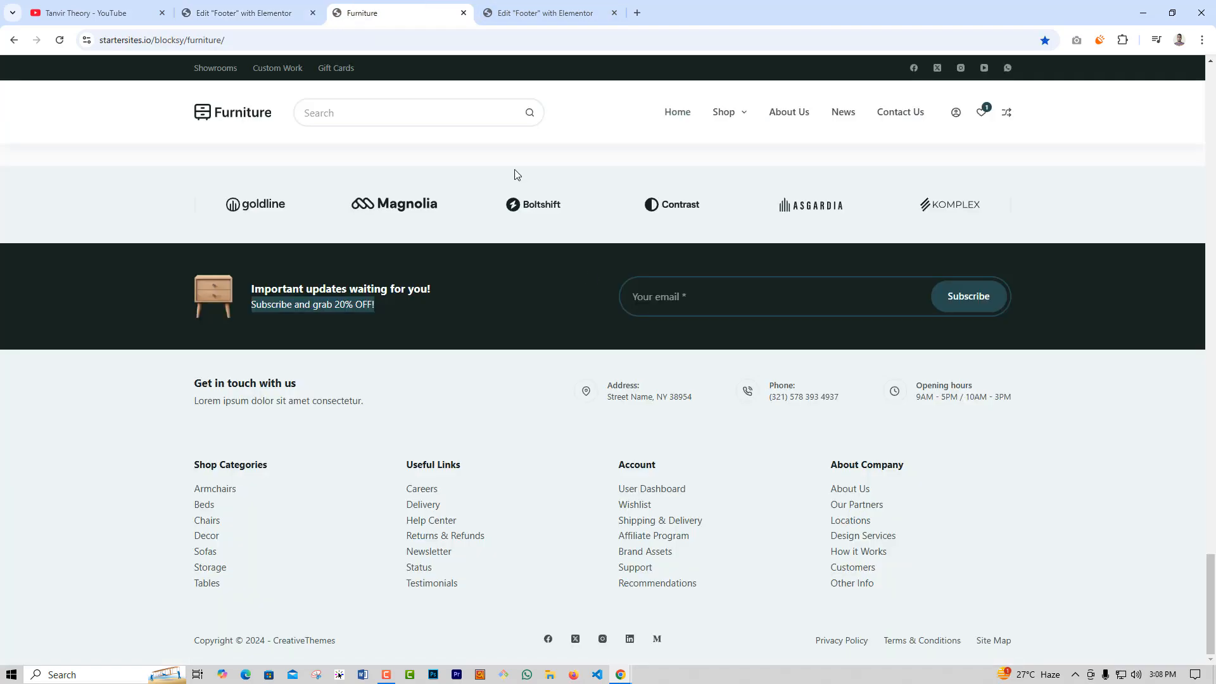
click(562, 9)
click(825, 315)
right_click(826, 314)
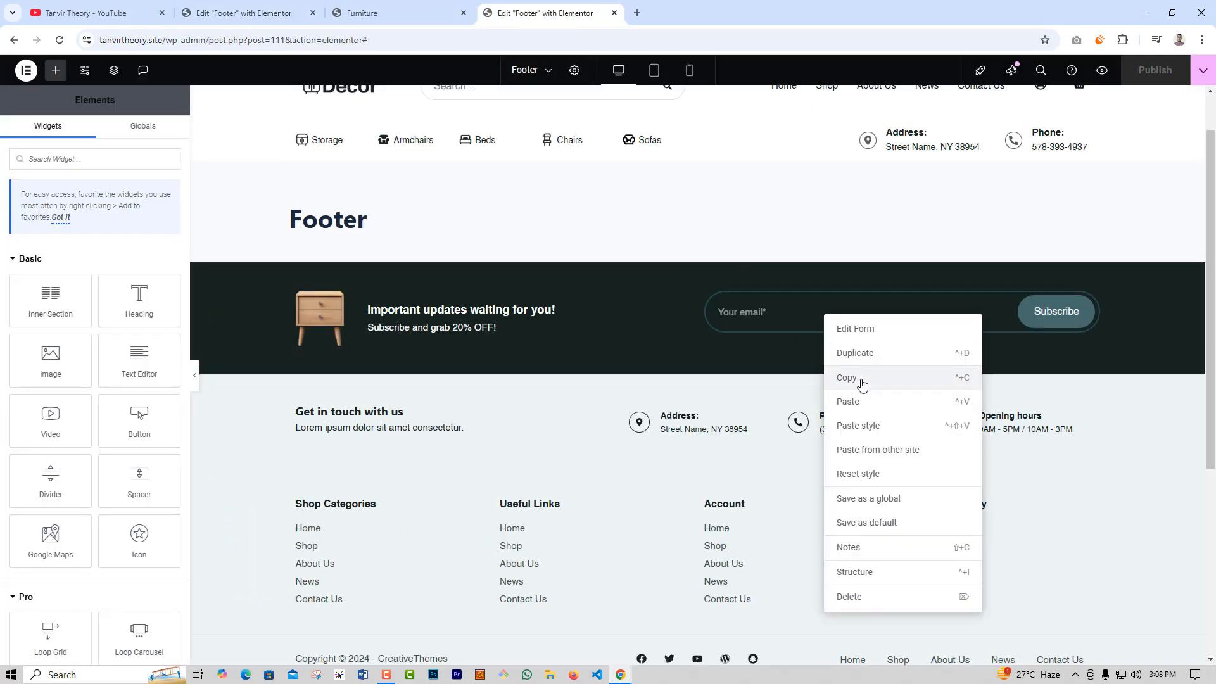
click(861, 380)
click(297, 10)
right_click(785, 380)
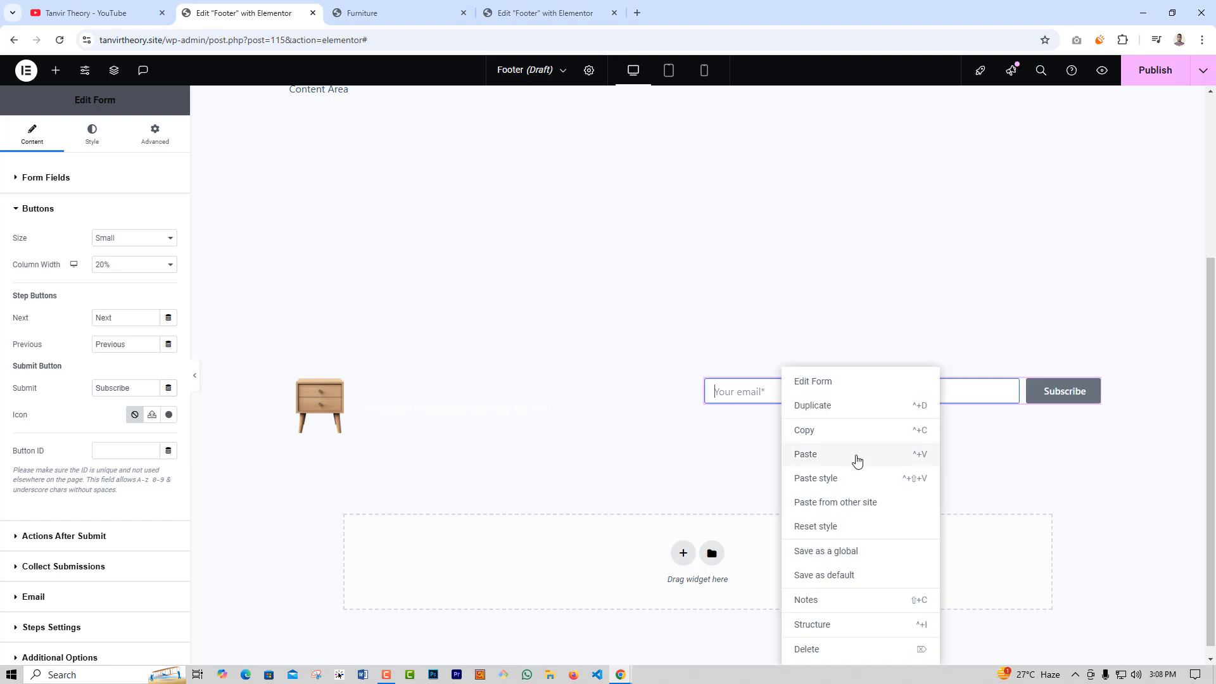
click(835, 478)
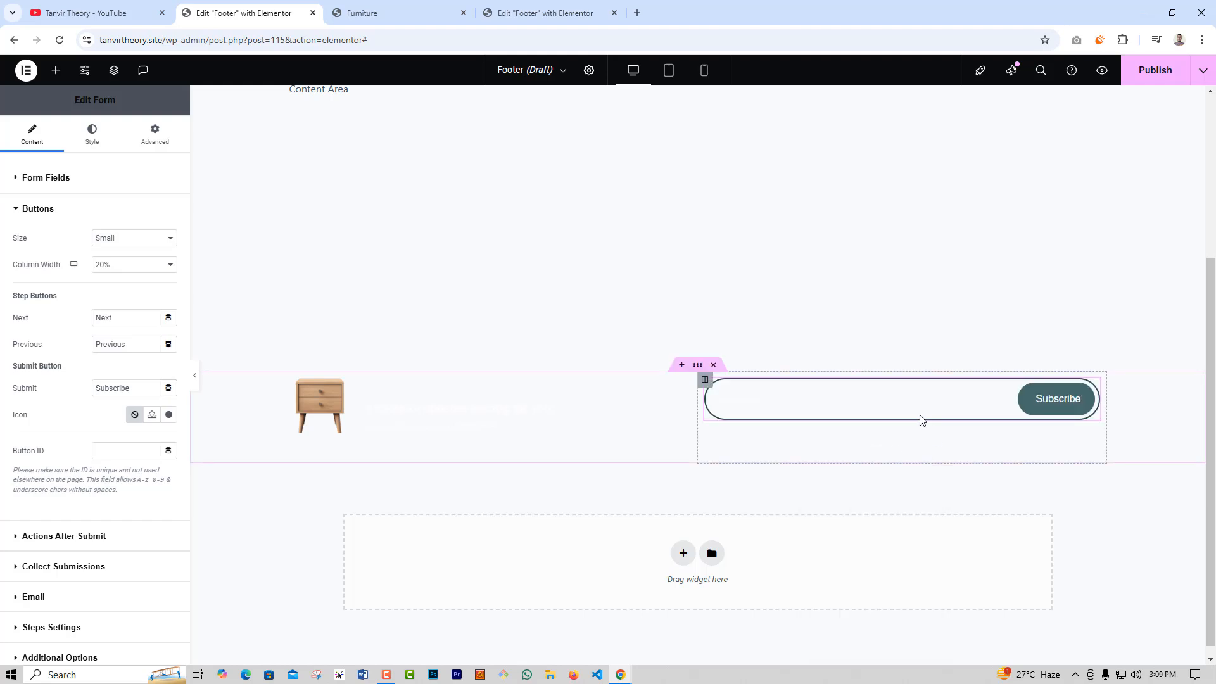
Copy the newsletter section from the finished footer template and paste only its style onto the new section
click(480, 6)
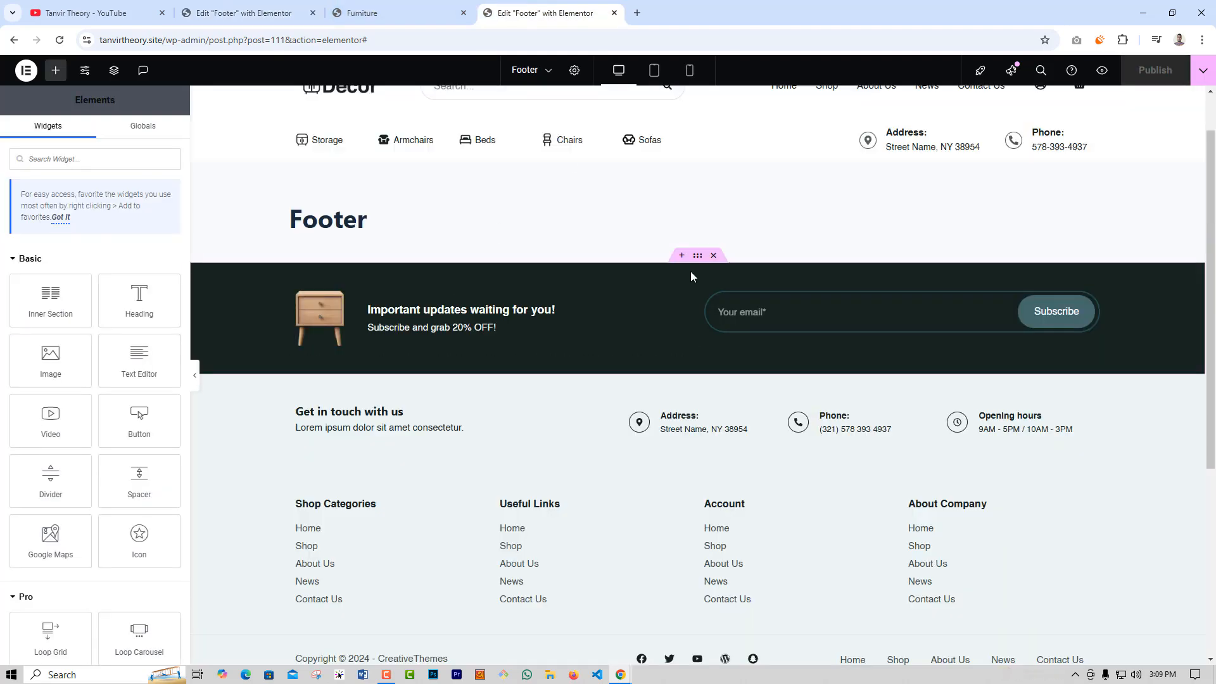
right_click(697, 259)
click(717, 319)
click(244, 13)
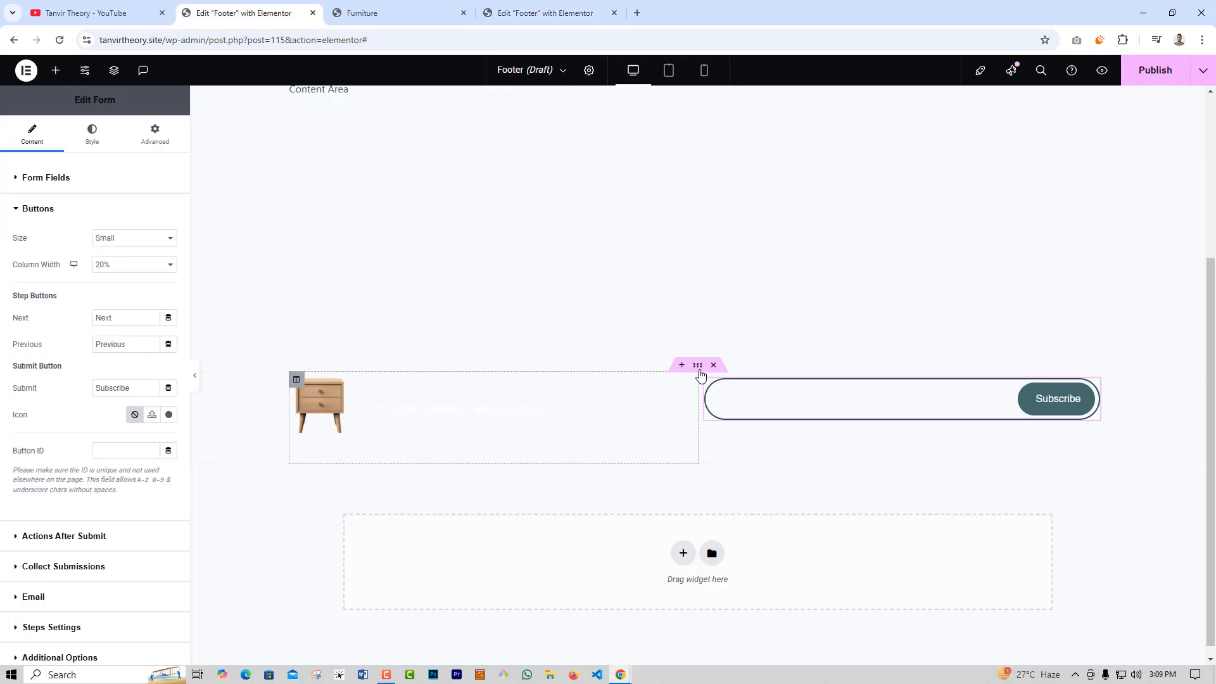
right_click(697, 365)
click(735, 479)
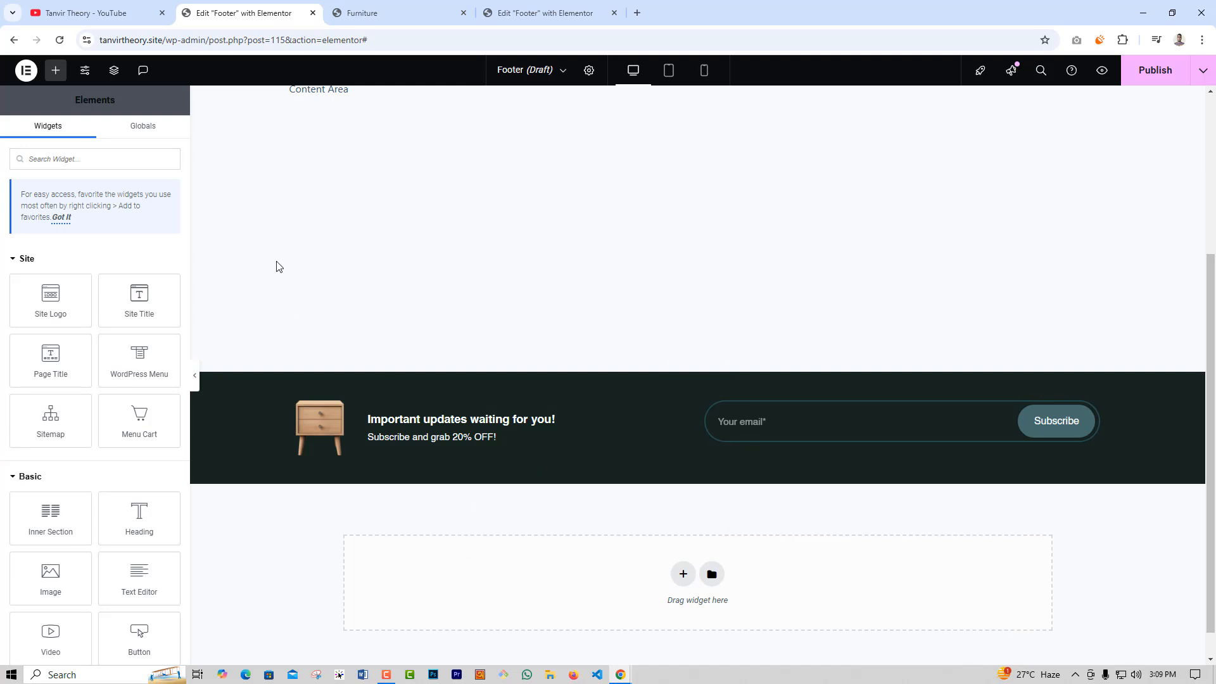
Add a two-column section below the newsletter section and make it a full width section
click(406, 13)
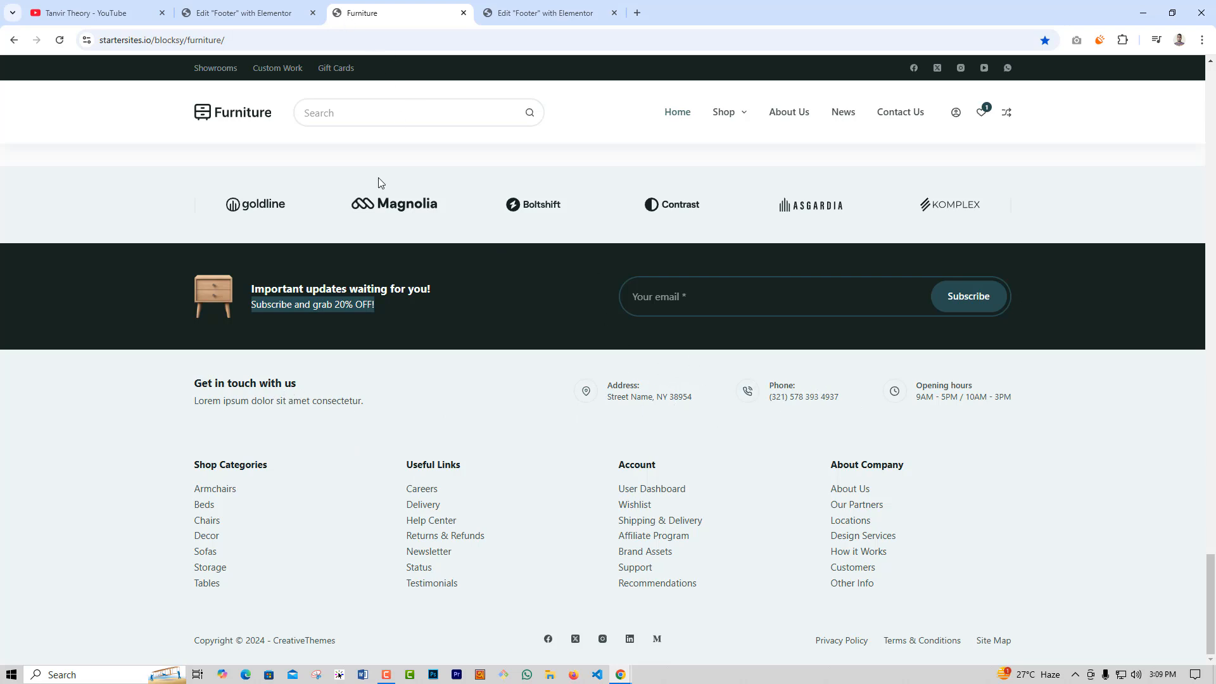
click(294, 12)
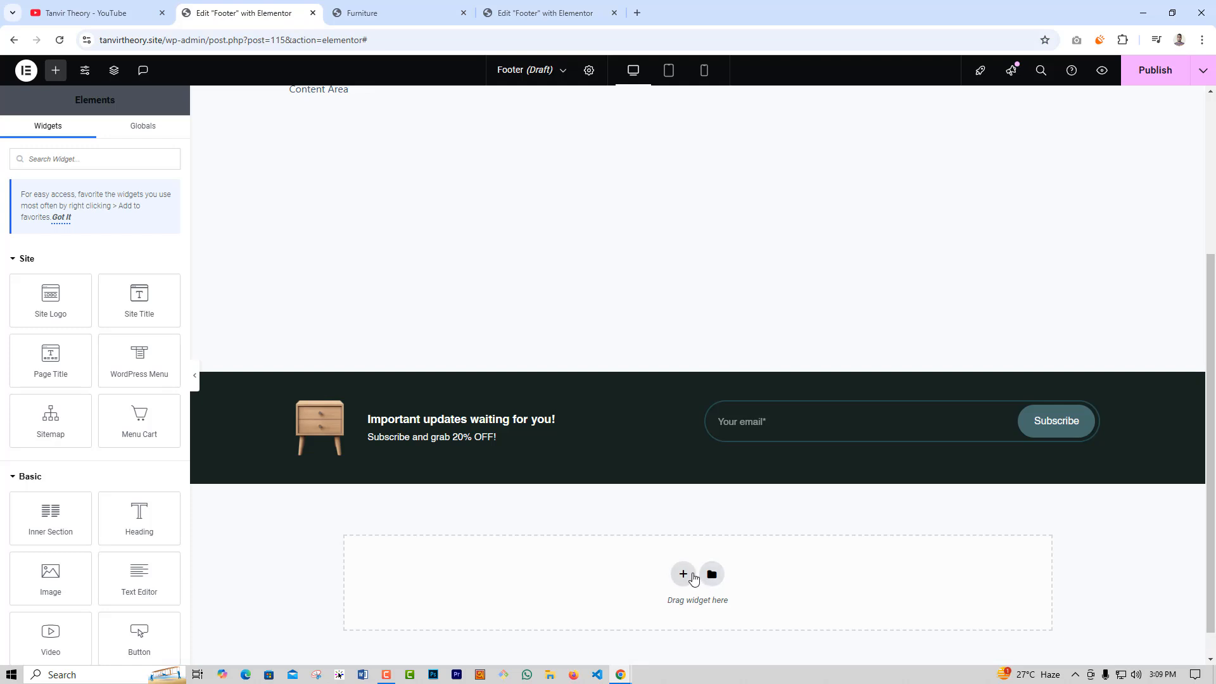
click(682, 574)
click(616, 602)
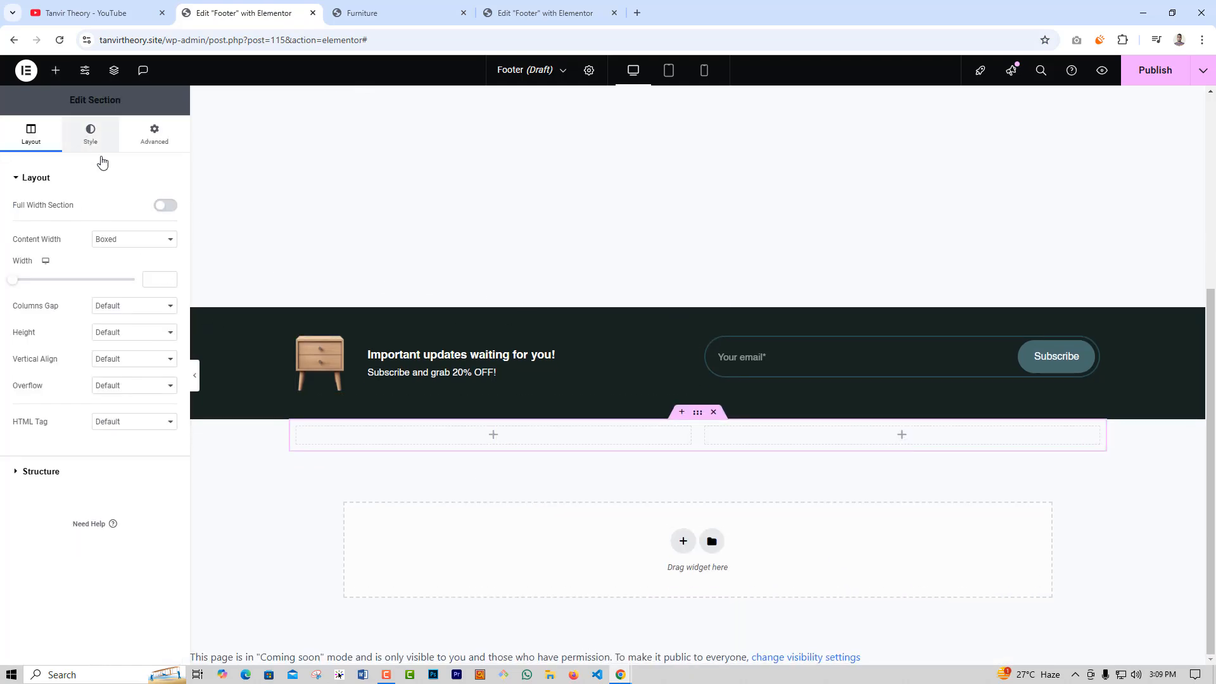
click(91, 134)
click(44, 134)
click(165, 205)
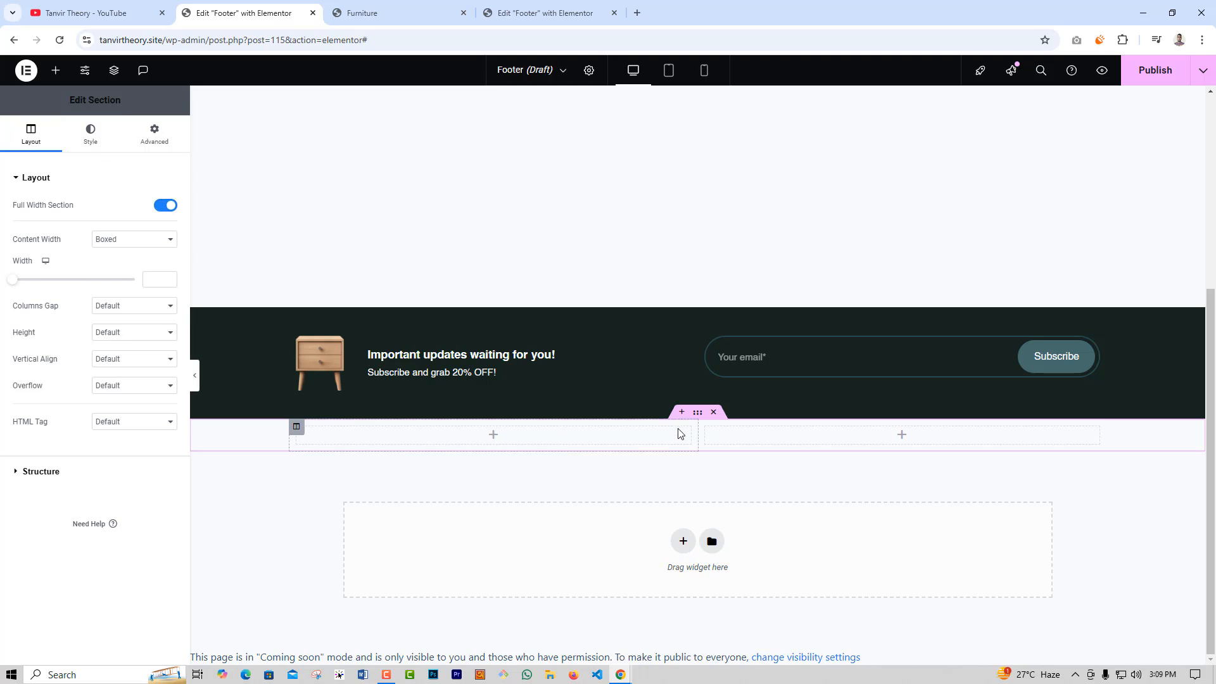
Add an Icon Box widget to the new section's first column and remove its icon
click(493, 434)
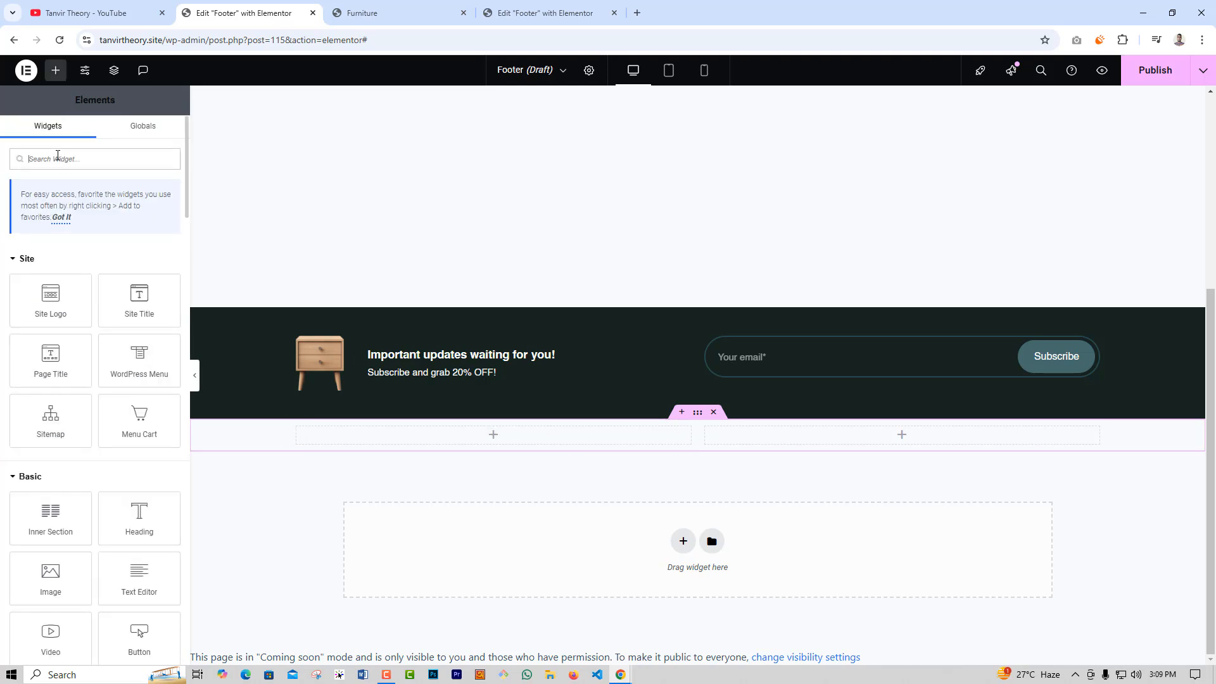
text(icon)
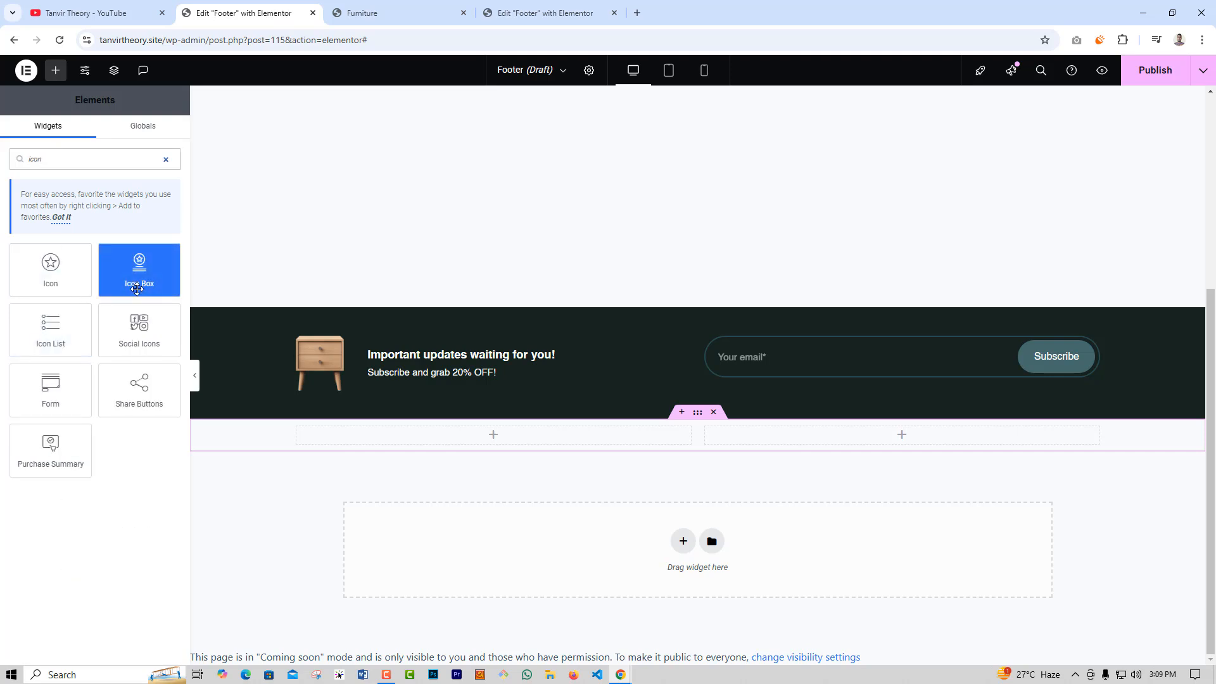
drag(140, 270, 408, 434)
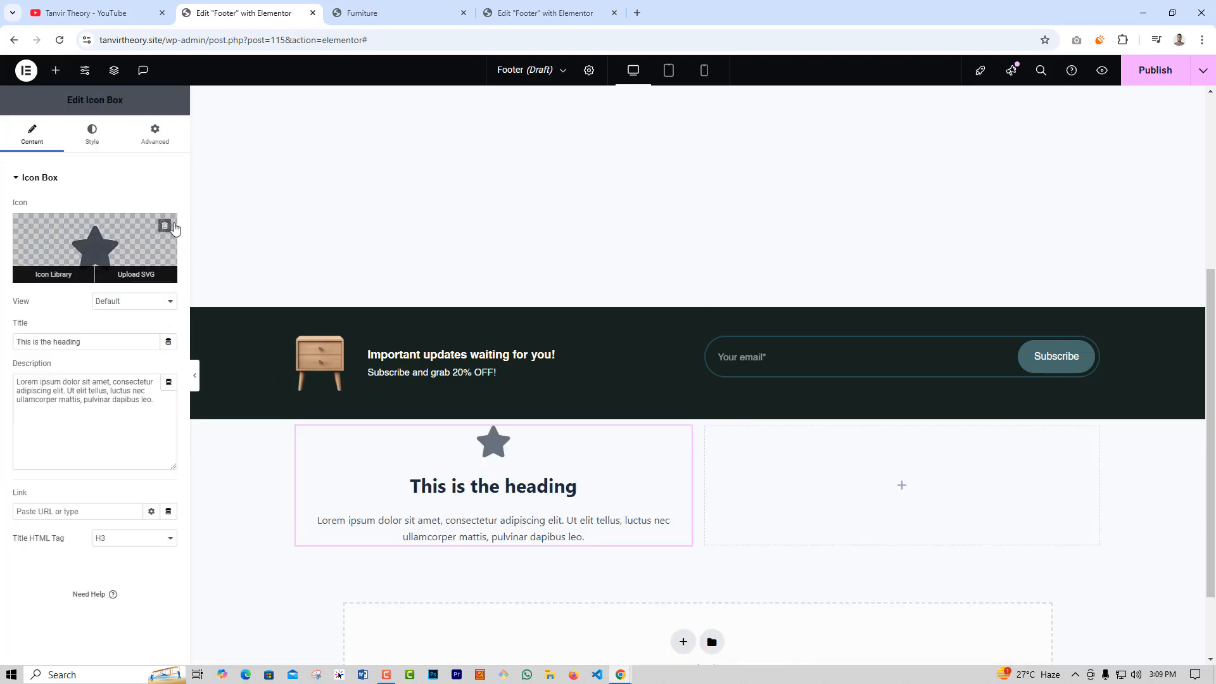
click(166, 226)
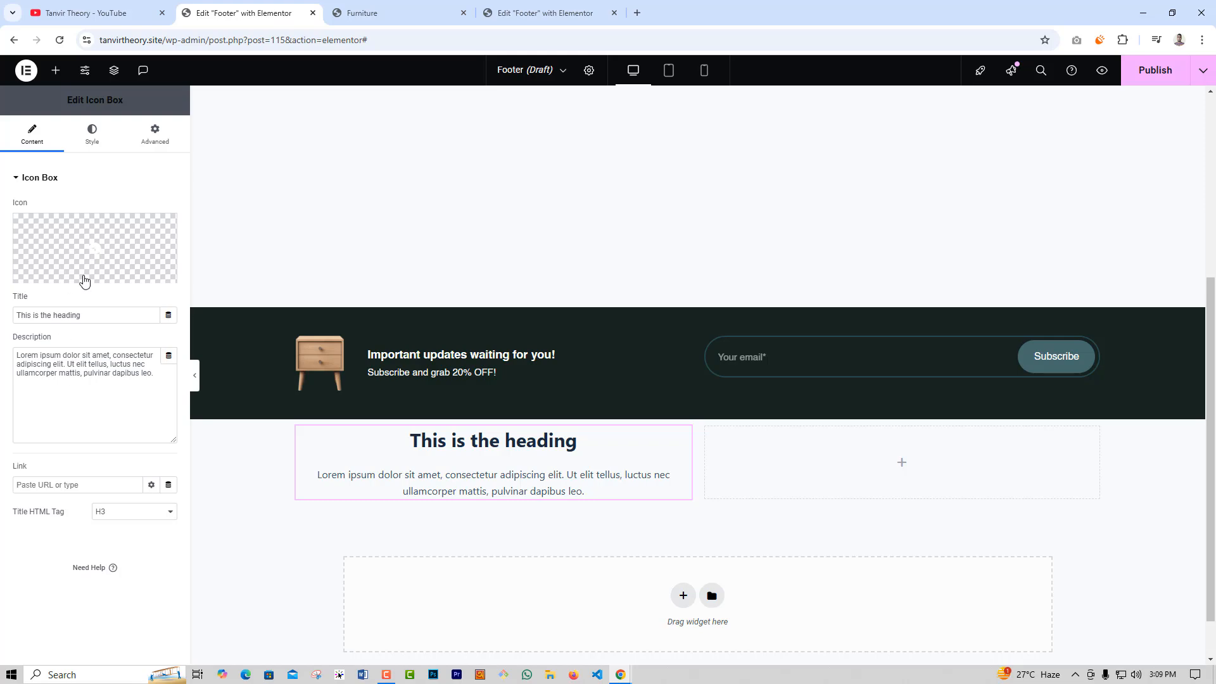
Copy "Get in touch with us" and "Lorem ipsum dolor sit amet consectetur." from the reference footer into the icon box's title and description
click(393, 13)
triple_click(254, 383)
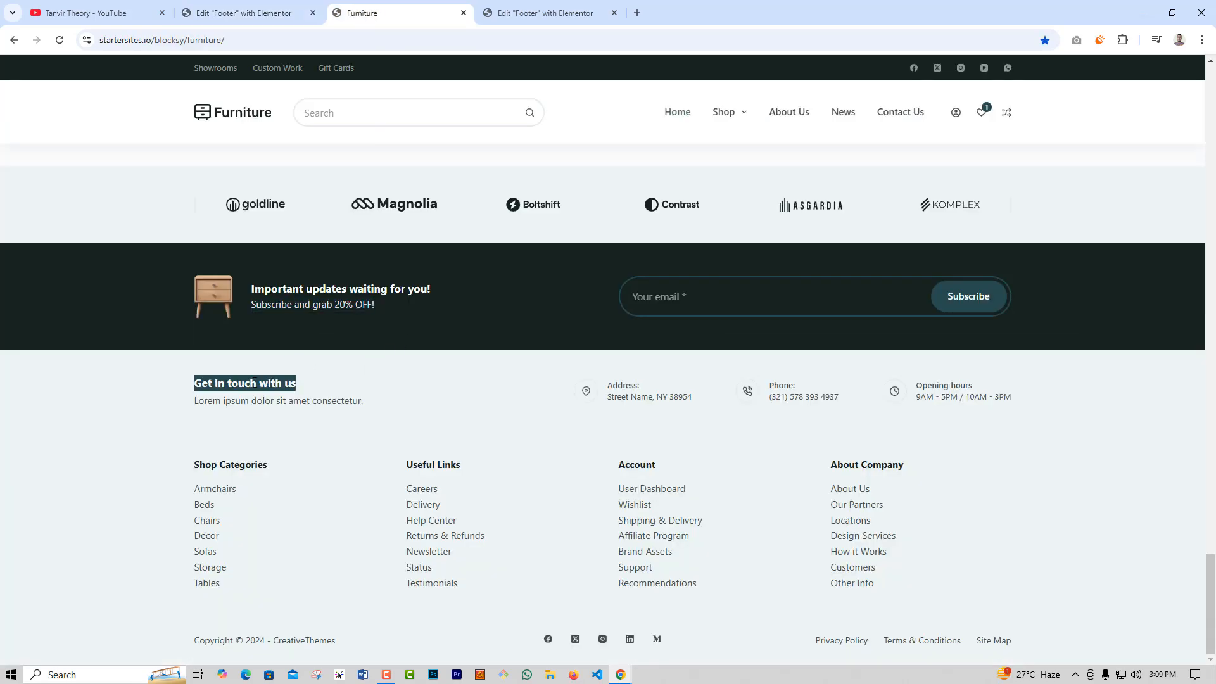
click(272, 12)
triple_click(47, 320)
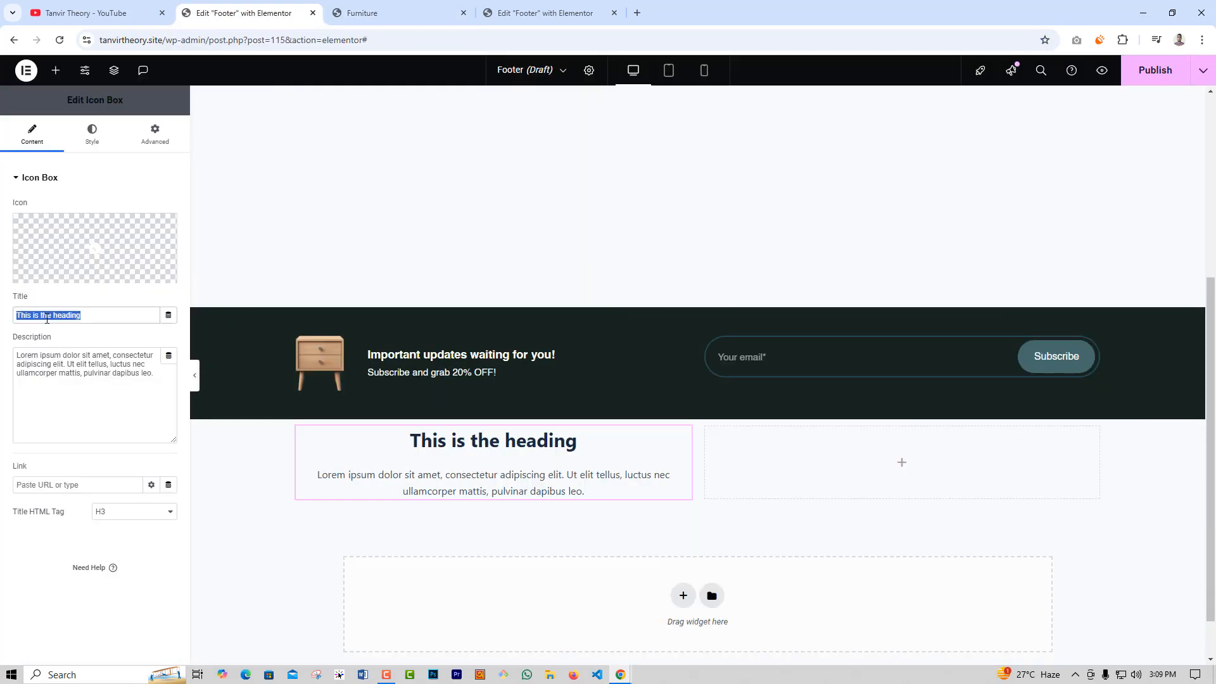
key(ctrl+v)
click(400, 10)
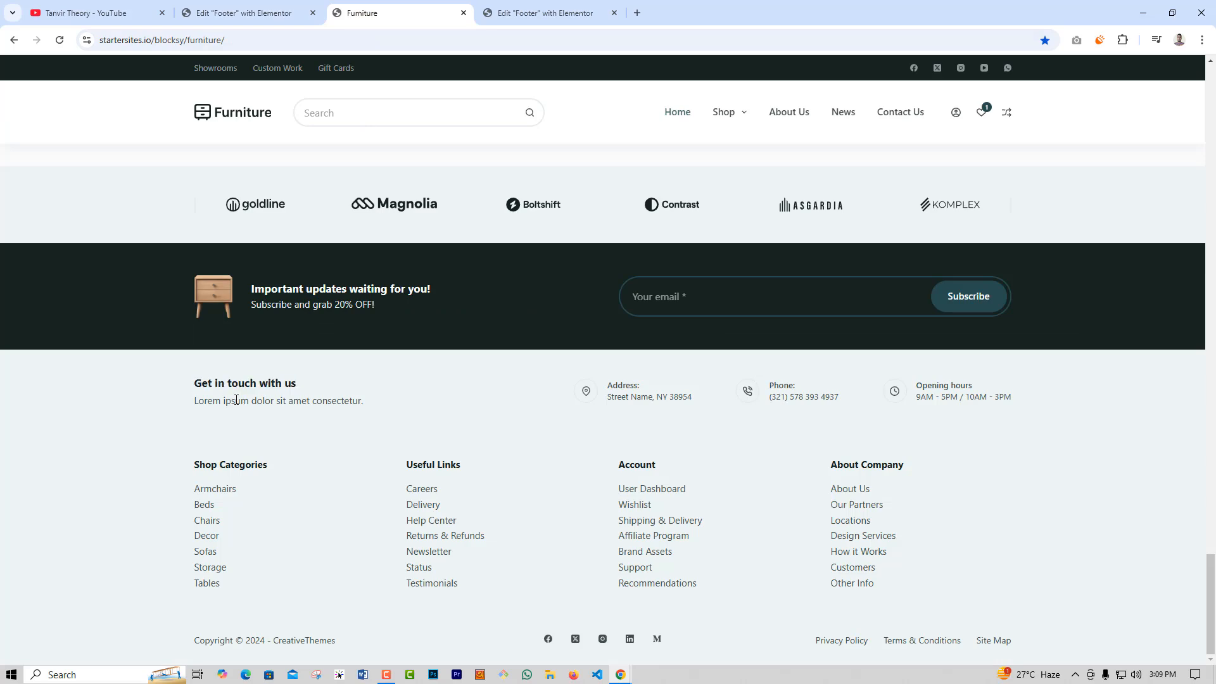
triple_click(239, 401)
key(ctrl+v)
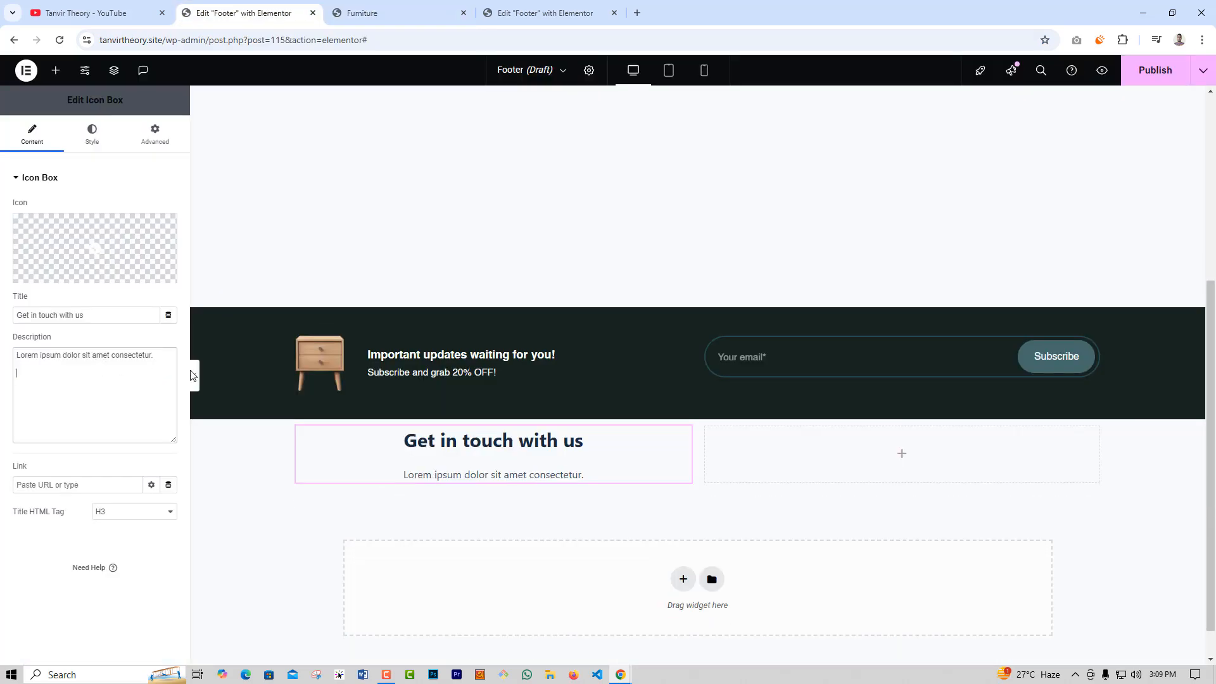
Copy the "Get in touch with us" icon box from the finished footer template and paste only its style onto the new icon box
click(538, 11)
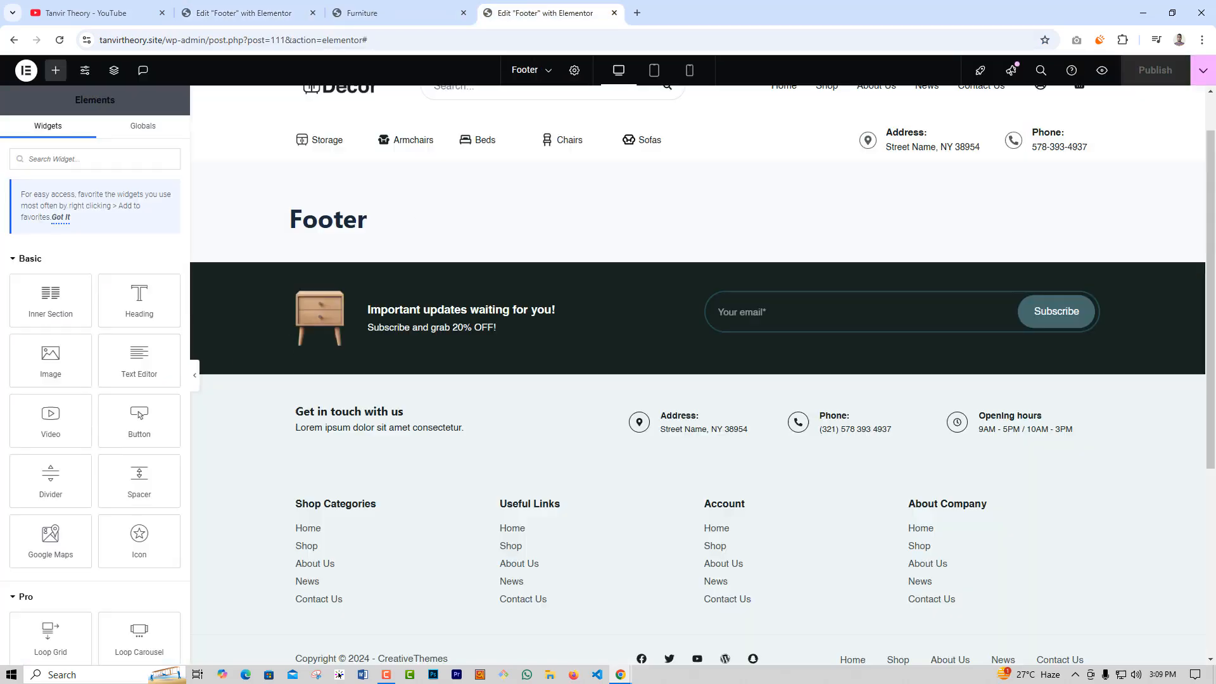
right_click(387, 415)
click(408, 430)
click(244, 12)
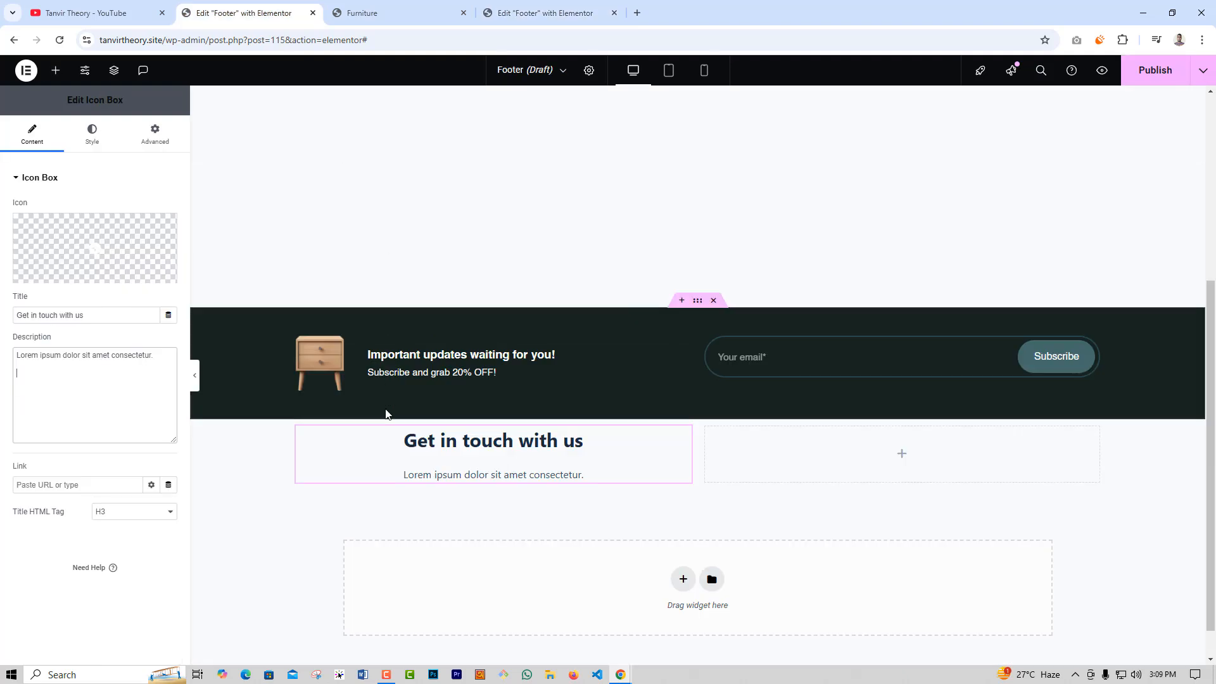
right_click(395, 437)
click(430, 481)
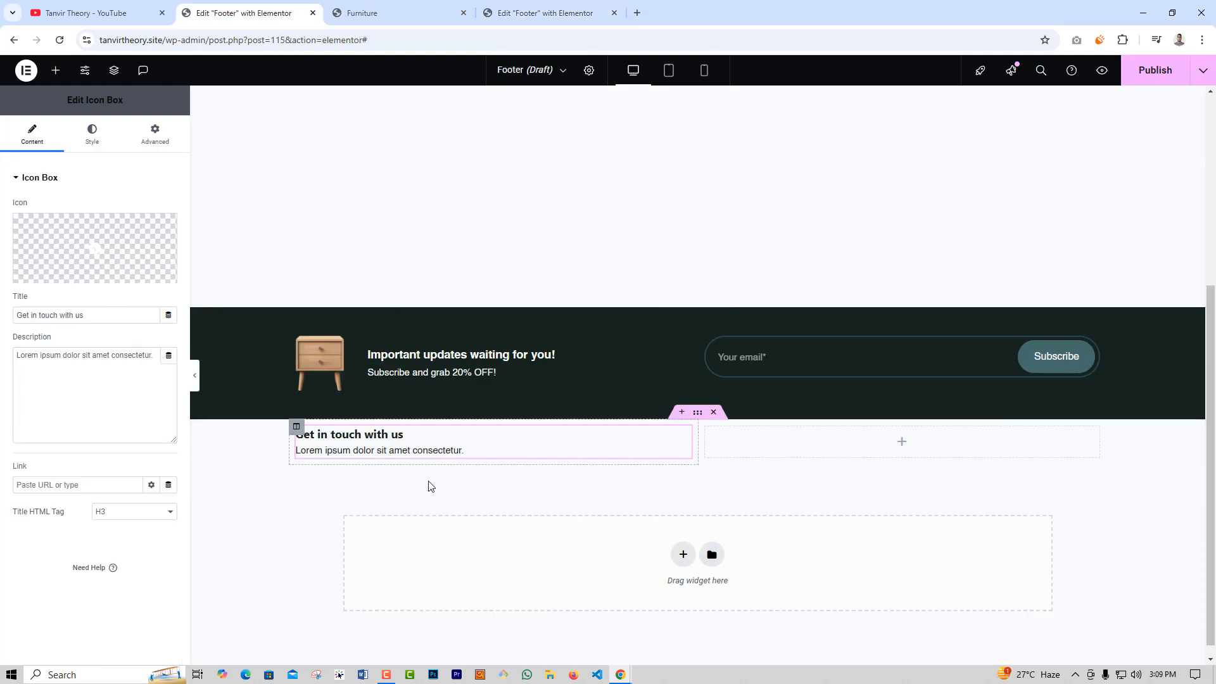
Add an Inner Section to the contact section's second column and give it a third column
click(55, 70)
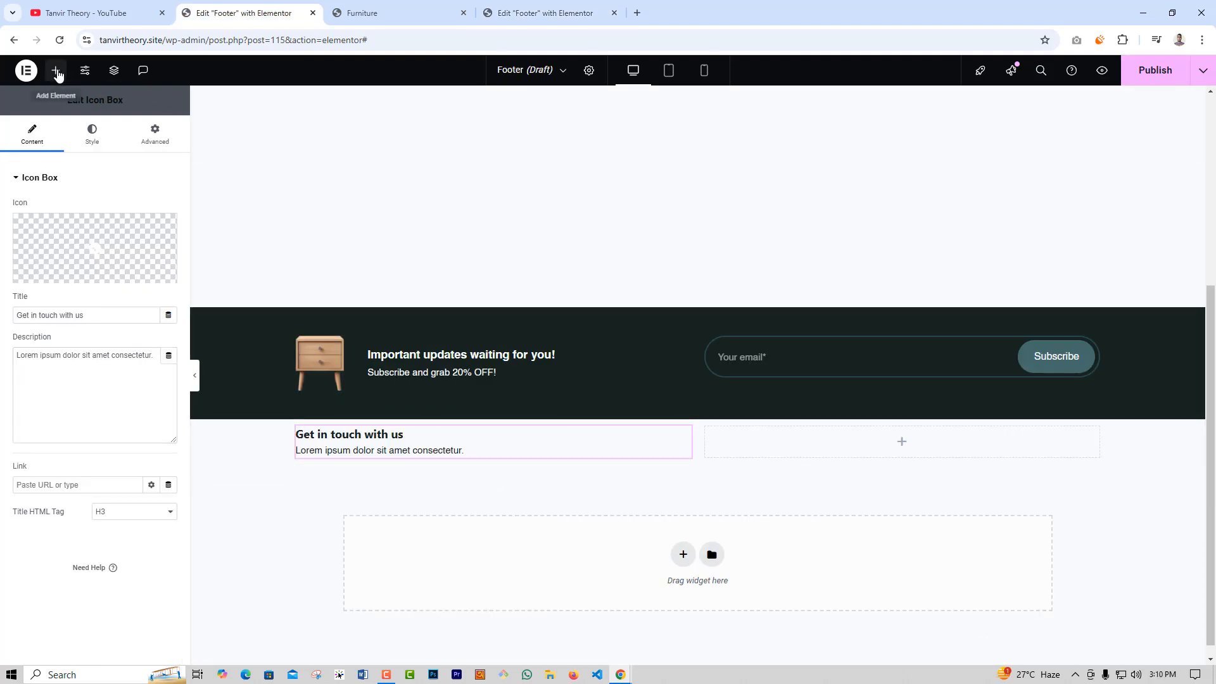
drag(69, 516, 815, 441)
right_click(713, 442)
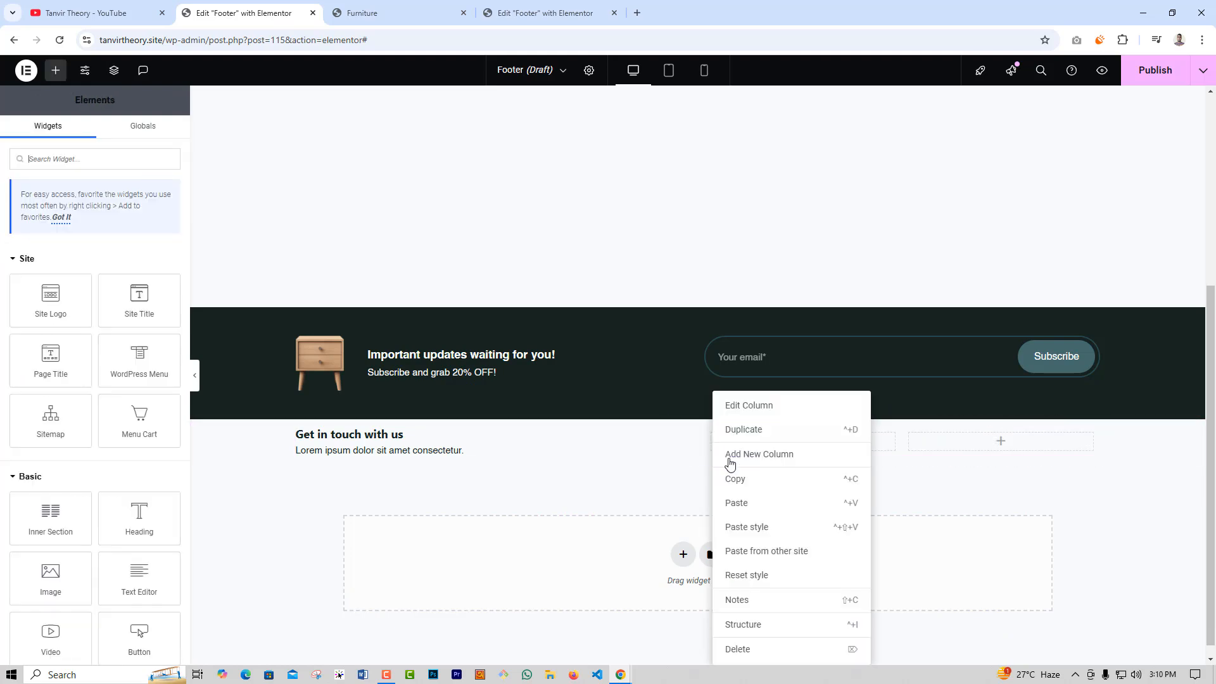
click(750, 460)
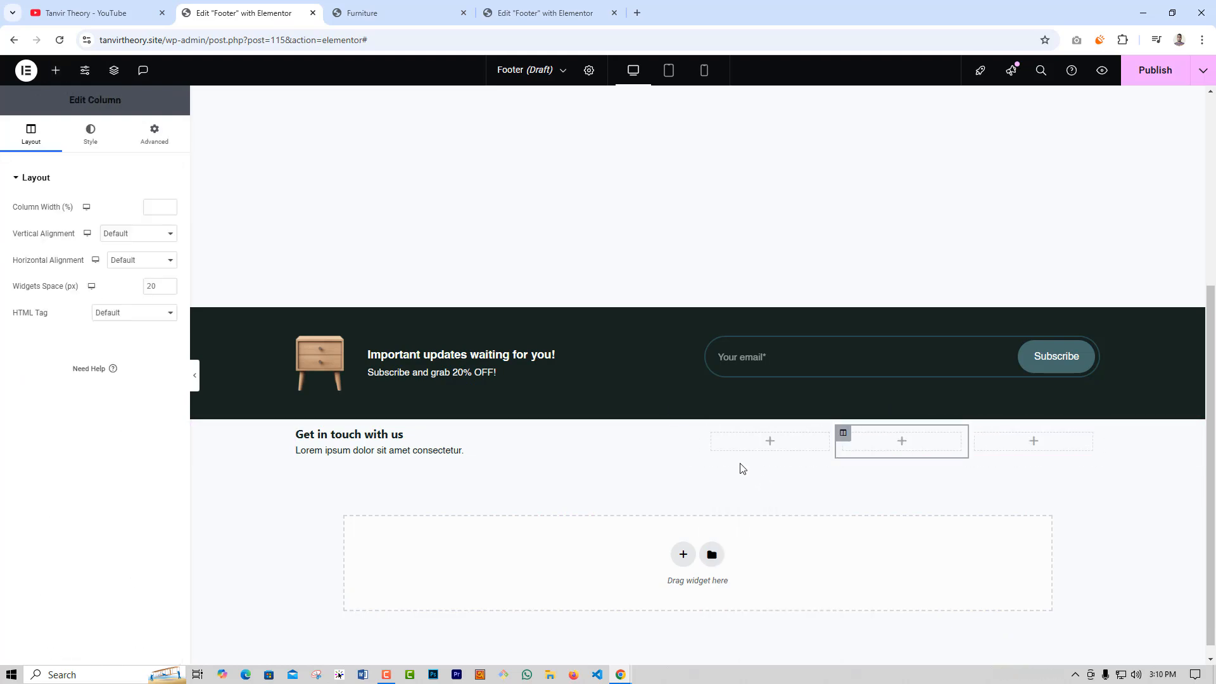
Set the contact section's first column width to 40% and add an Icon Box widget to the inner section's first column
click(298, 430)
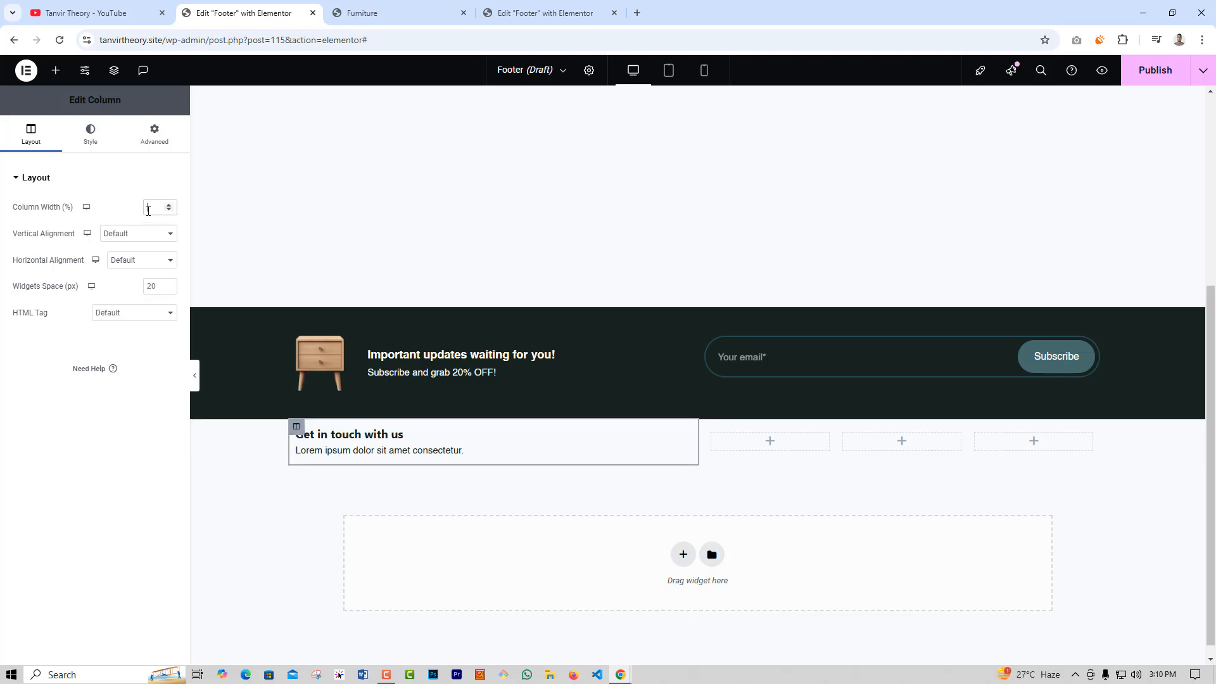
text(40)
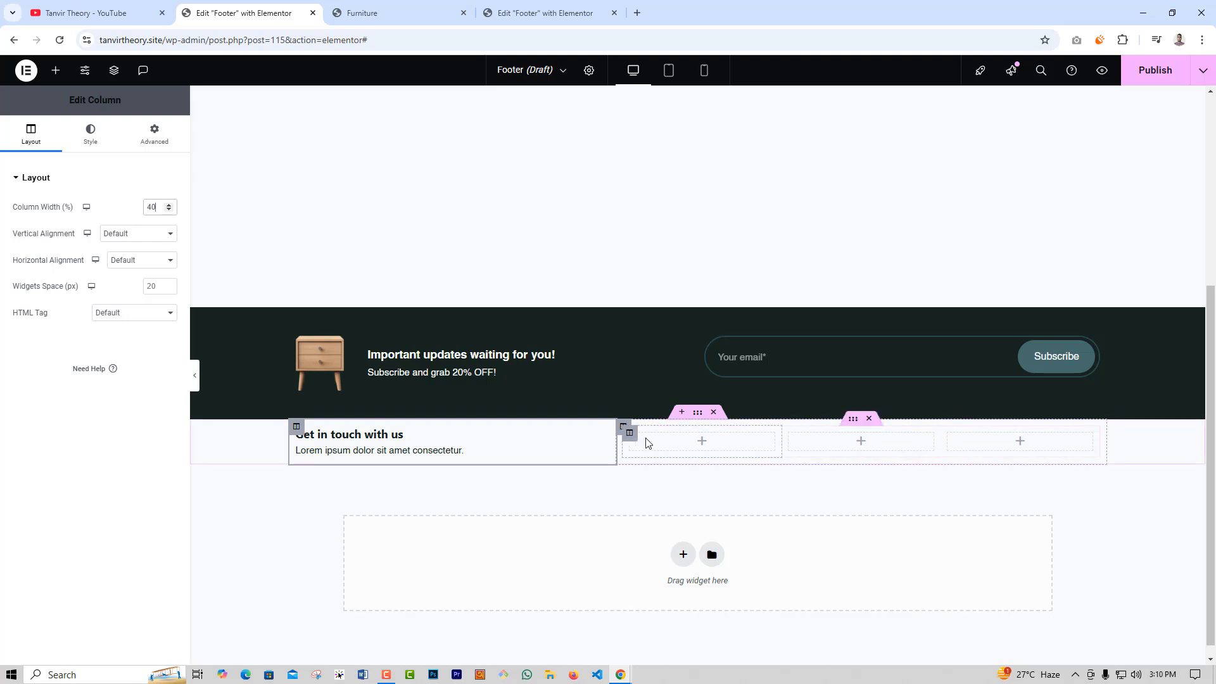
click(54, 74)
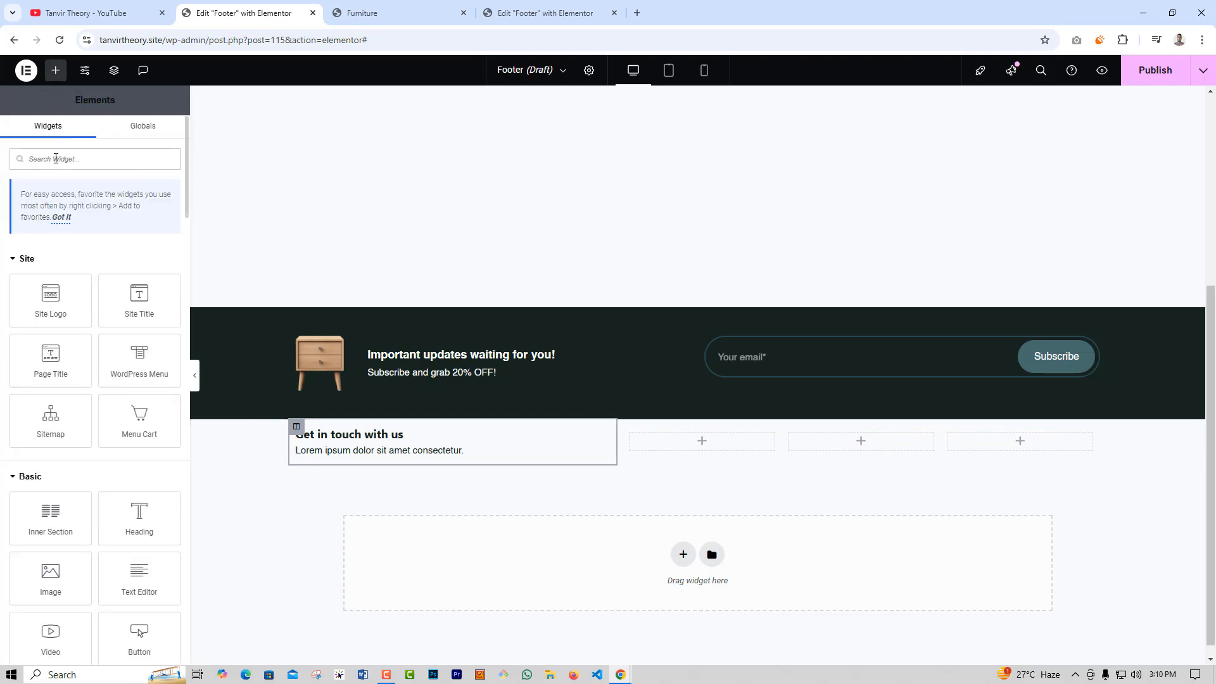
text(i)
key(BackSpace)
text(icon)
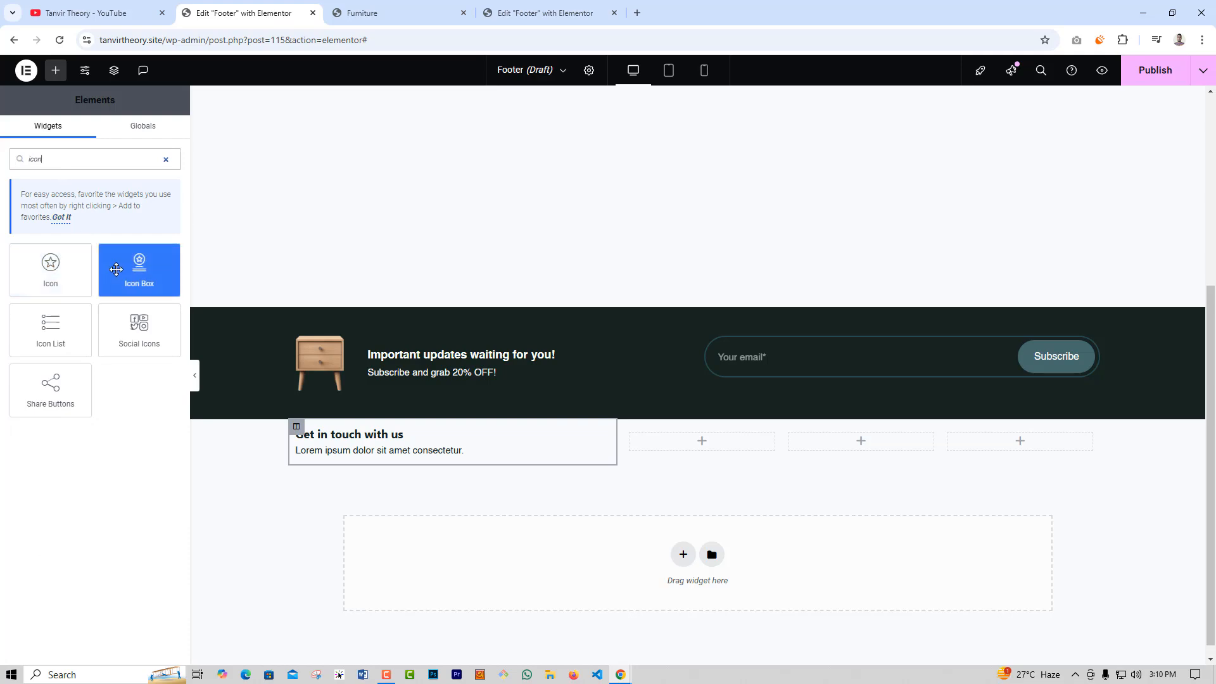
drag(138, 270, 691, 439)
Change the new icon box's icon to the map marker with the hollow centre and set its view to Framed
click(93, 247)
click(539, 173)
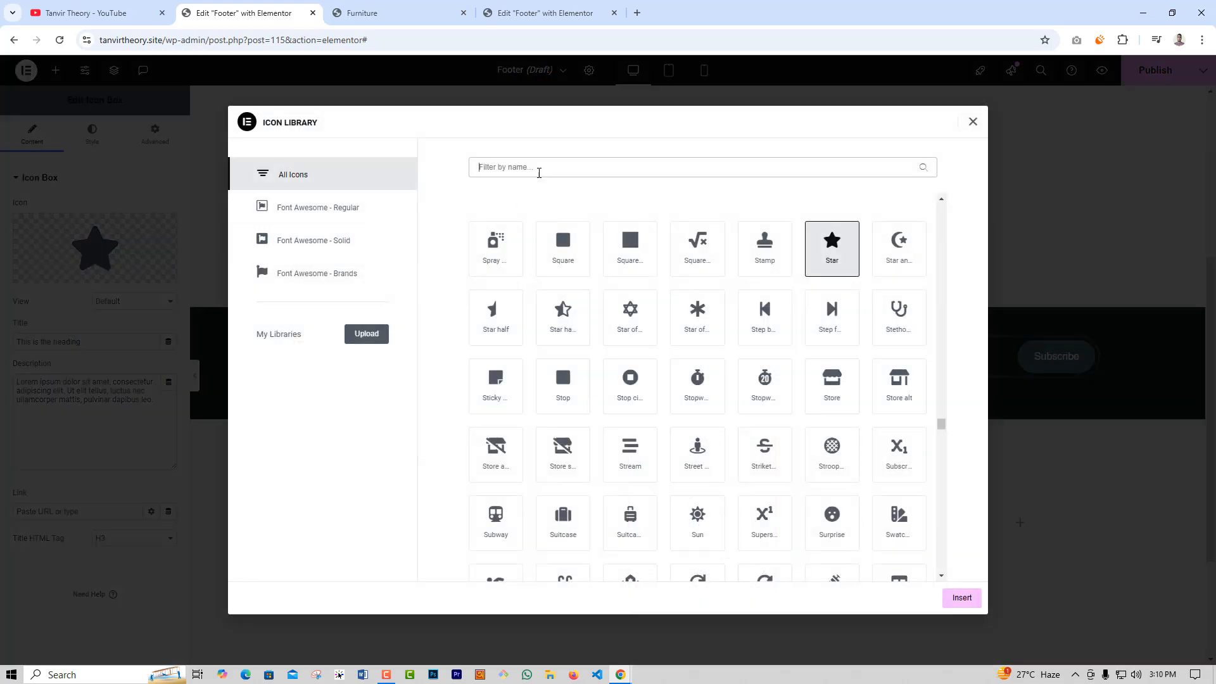
text(map)
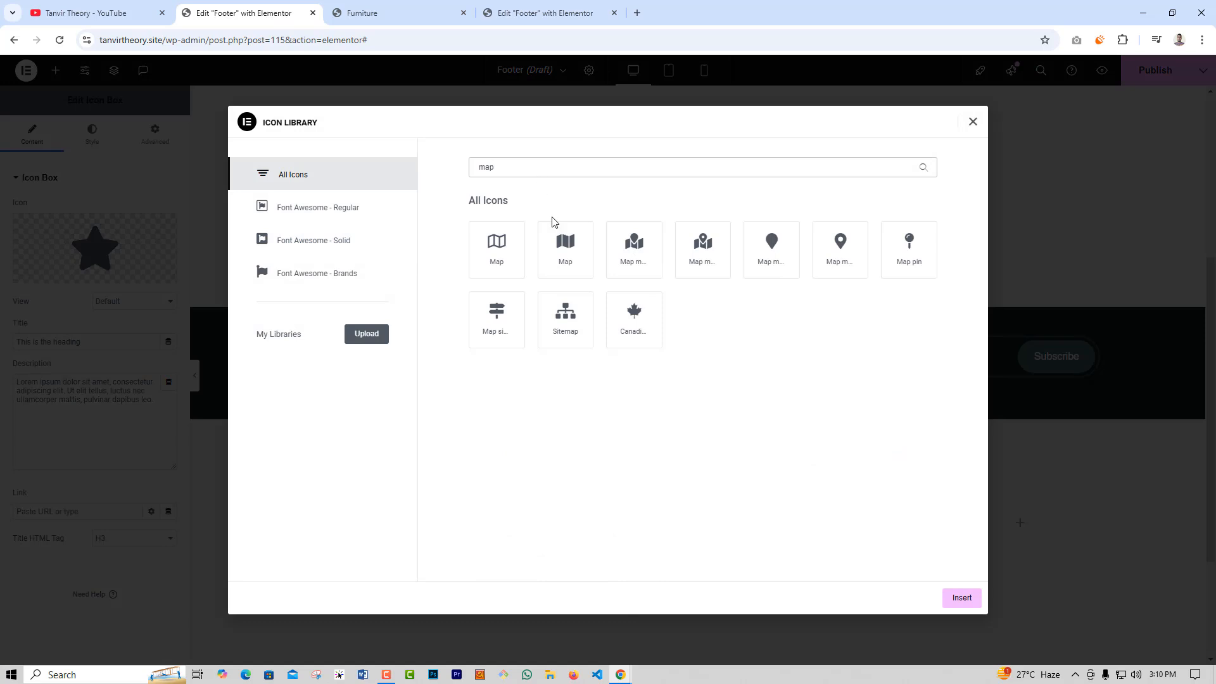
click(851, 267)
click(962, 598)
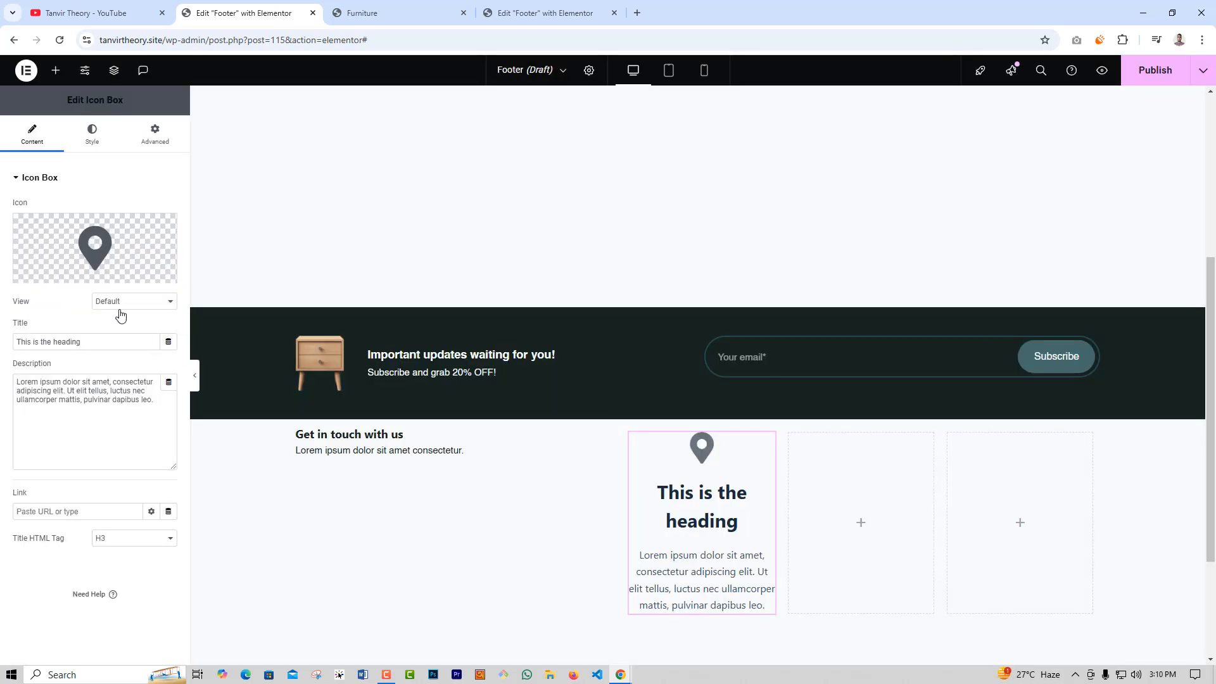
click(120, 301)
click(117, 349)
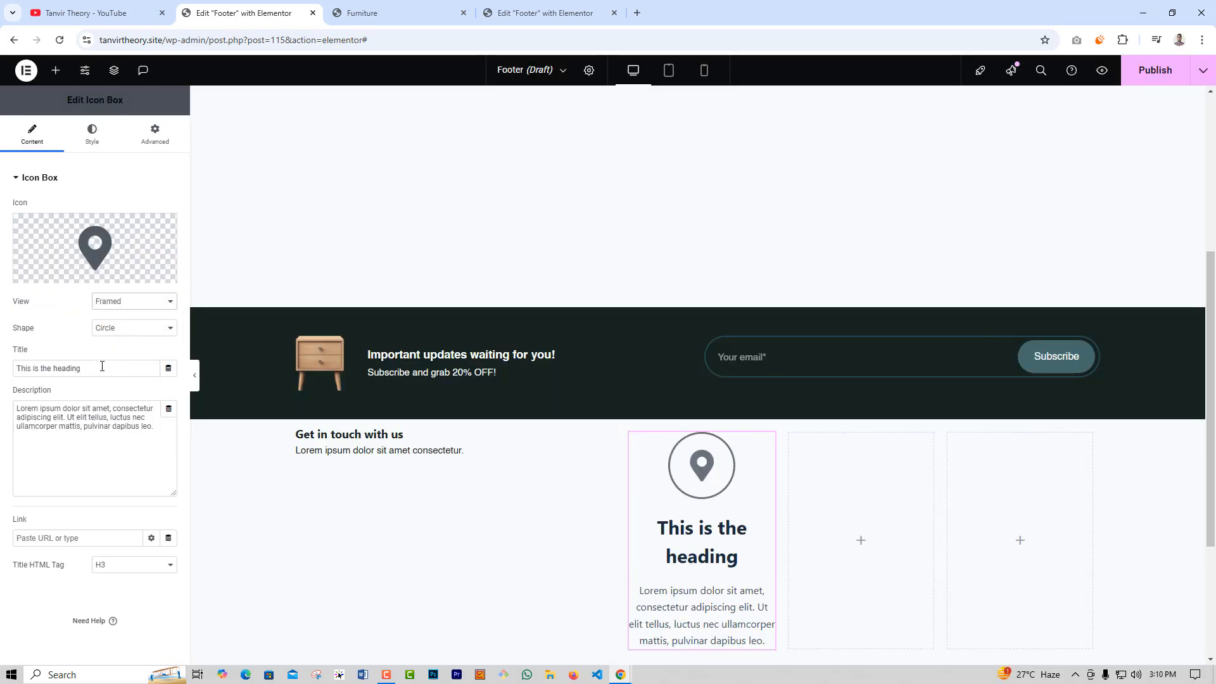
Copy "Address:" and the street address below it from the reference footer into the icon box's title and description
click(401, 6)
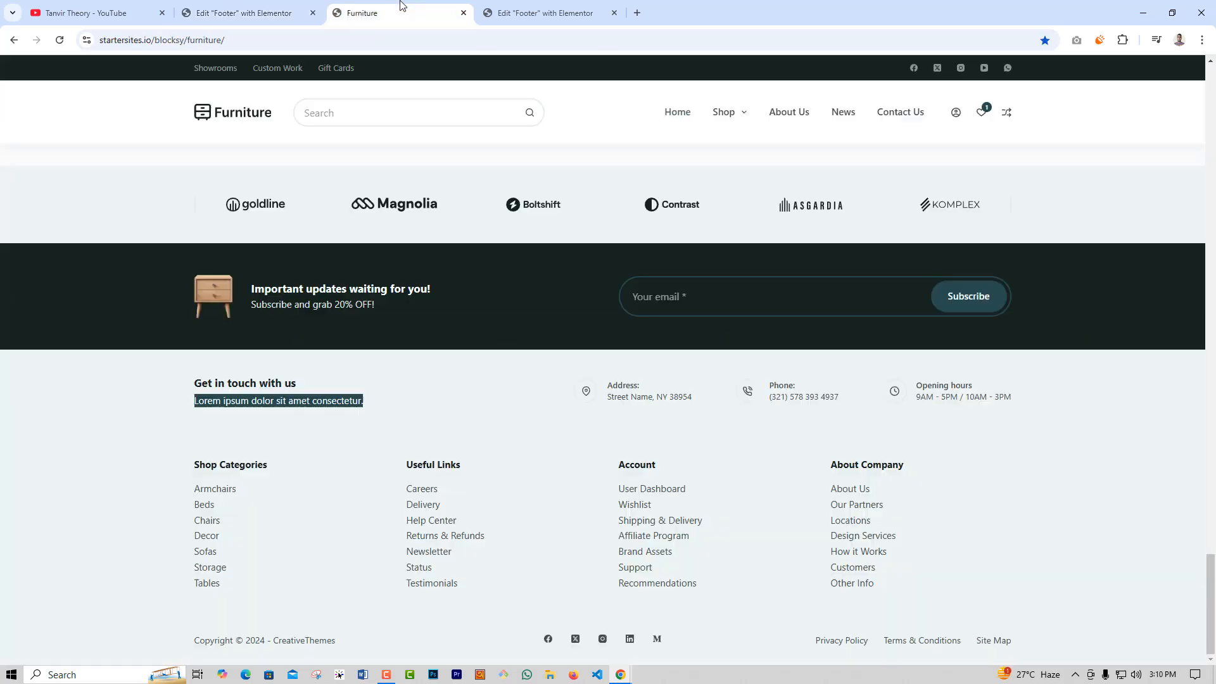
click(625, 383)
drag(632, 388, 640, 386)
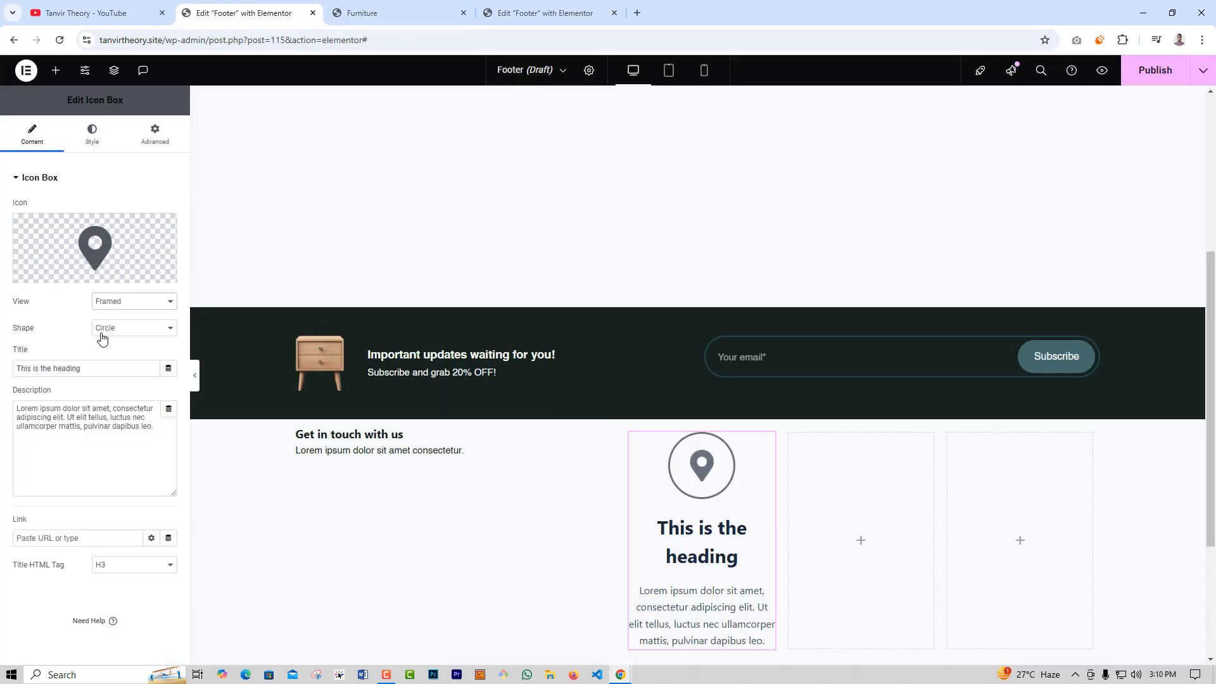
triple_click(66, 368)
key(ctrl+v)
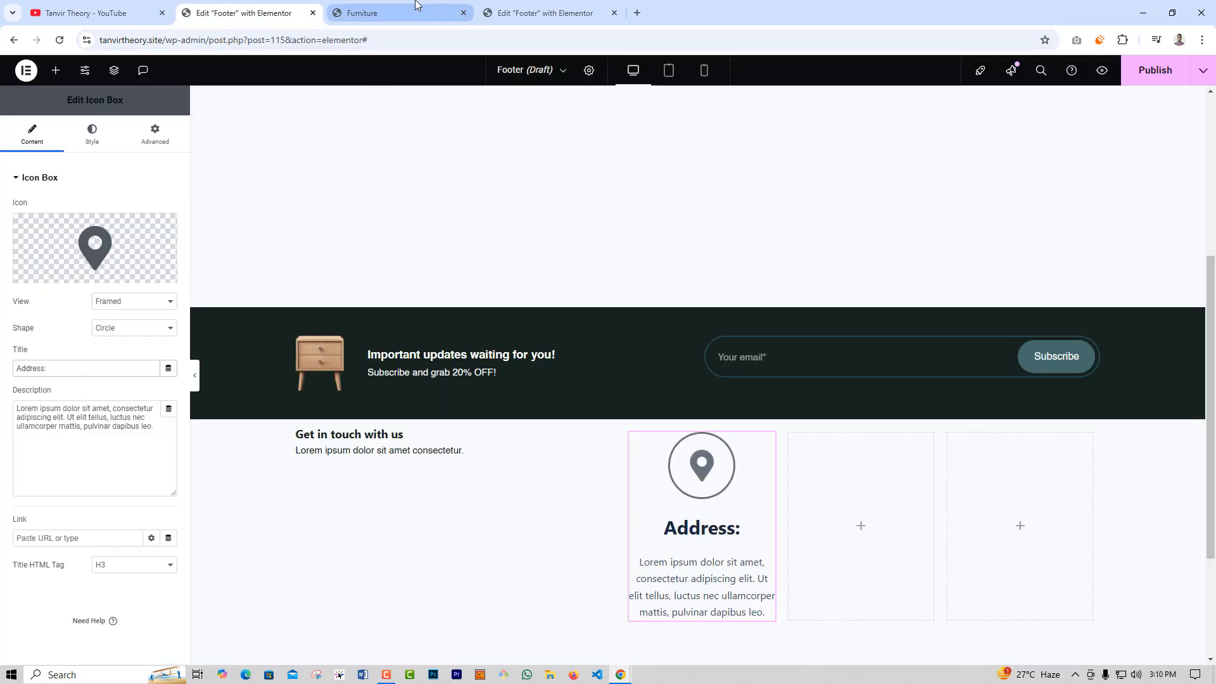
click(401, 13)
drag(639, 392, 692, 399)
click(244, 12)
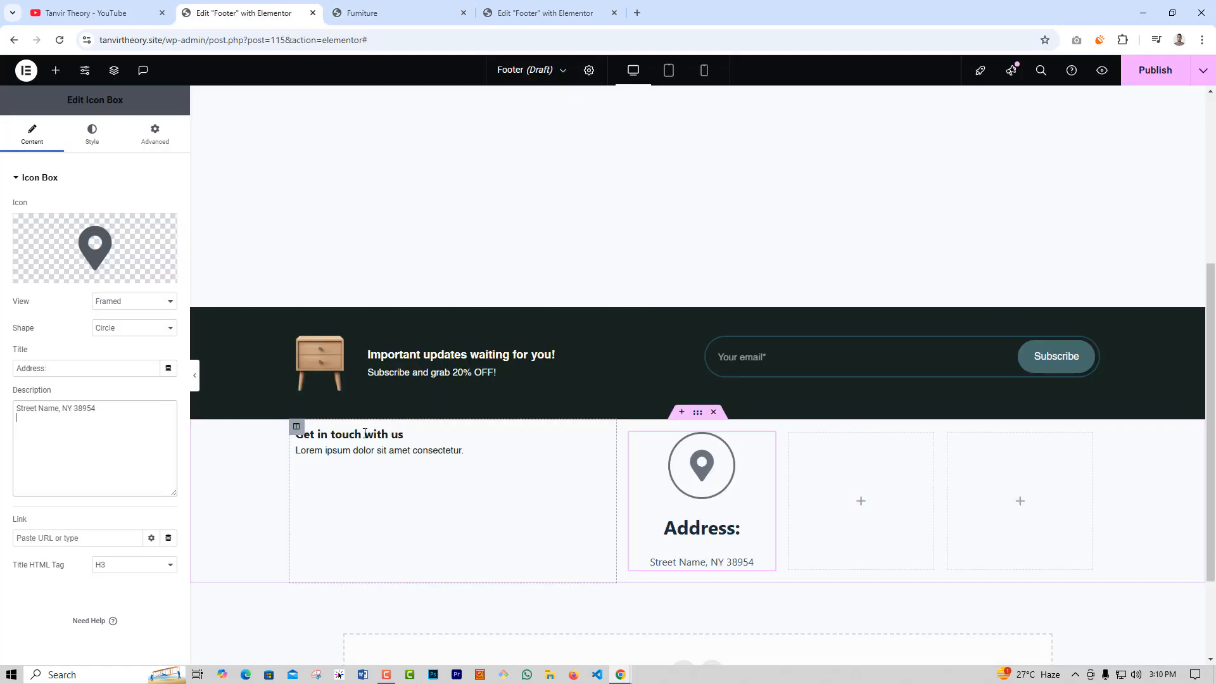
Copy the "Address:" icon box from the finished footer template and paste only its style onto the new address icon box
click(484, 10)
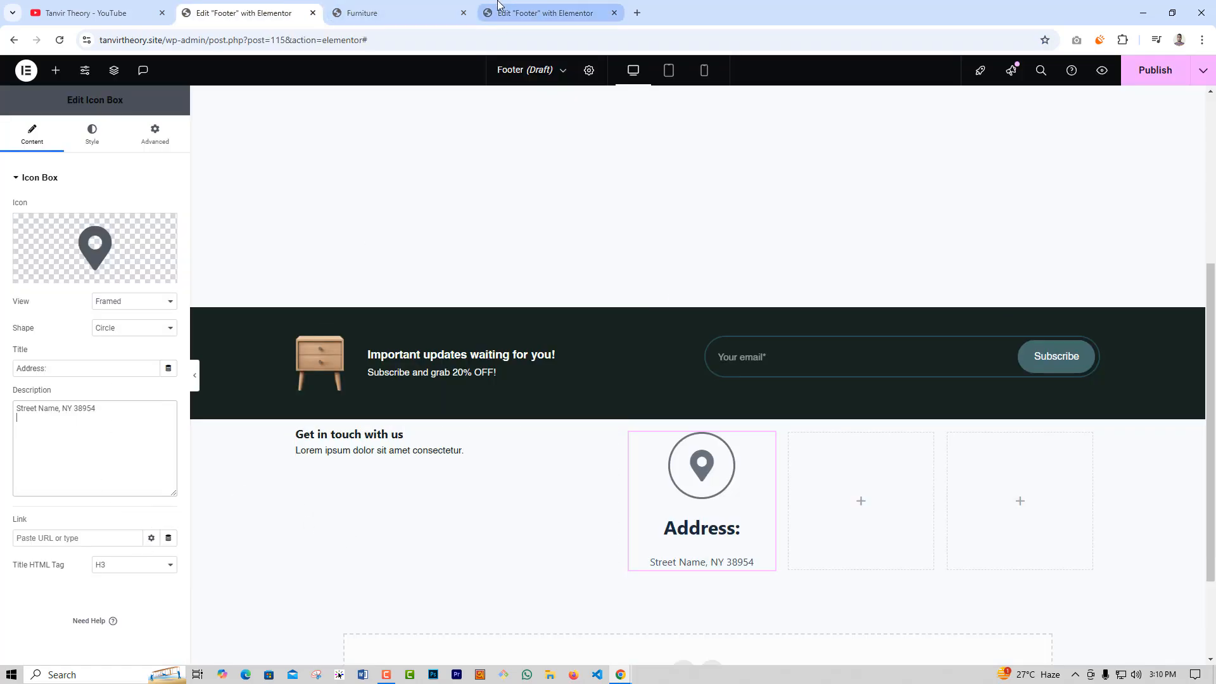
right_click(702, 434)
click(729, 433)
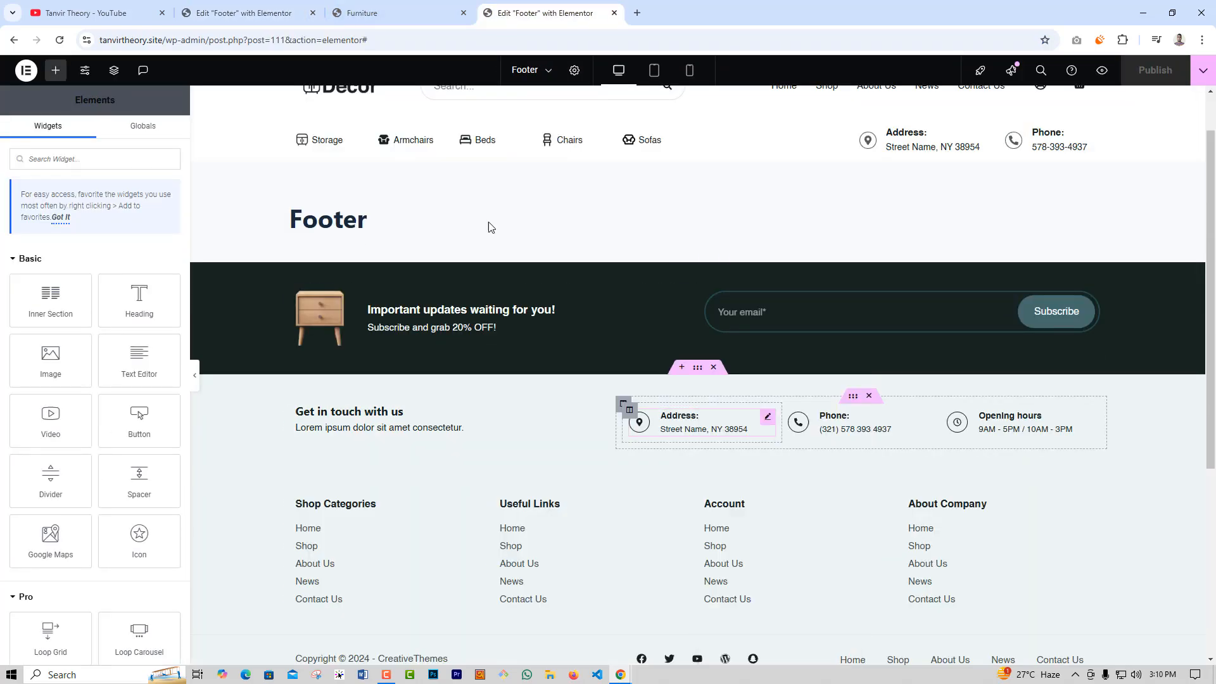
click(279, 13)
right_click(728, 532)
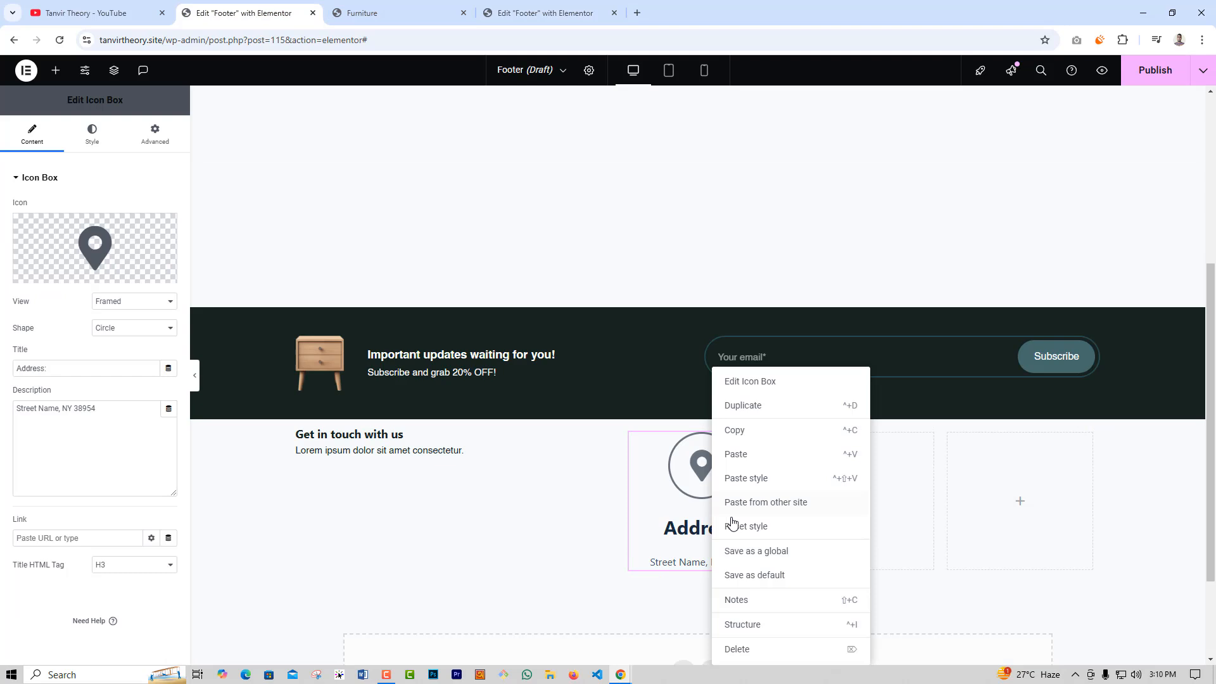
click(738, 478)
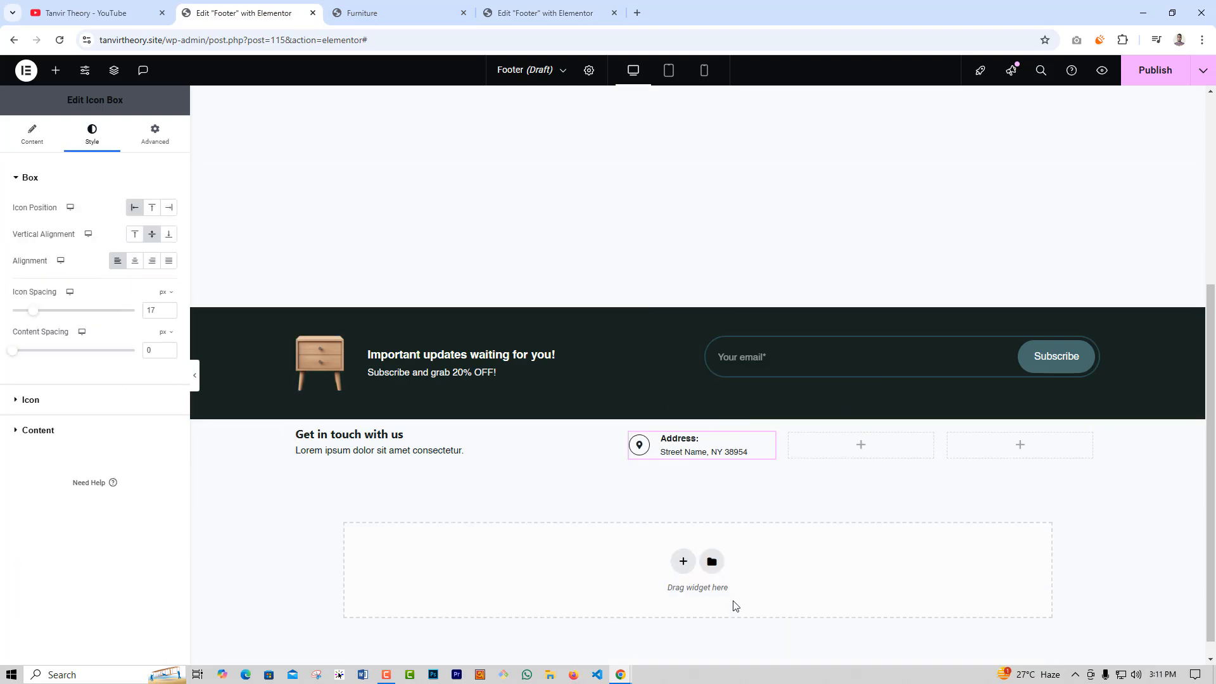
Copy the styled address icon box and paste it into the inner section's second and third columns
right_click(709, 443)
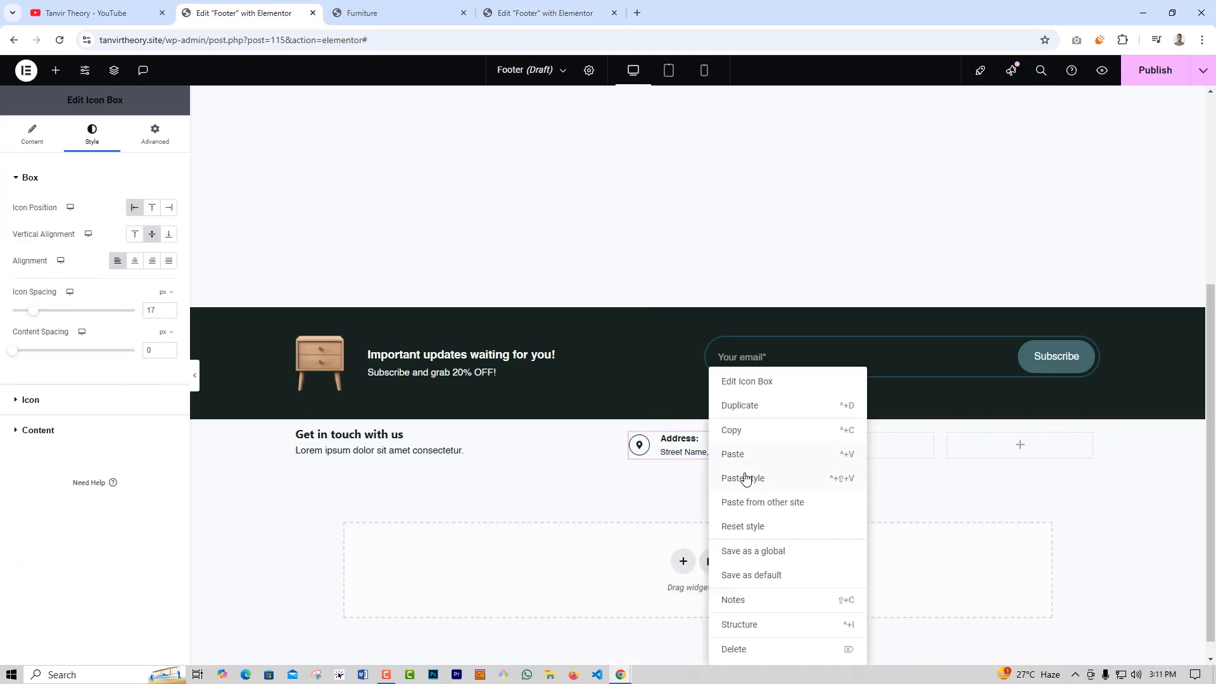
click(735, 428)
right_click(848, 462)
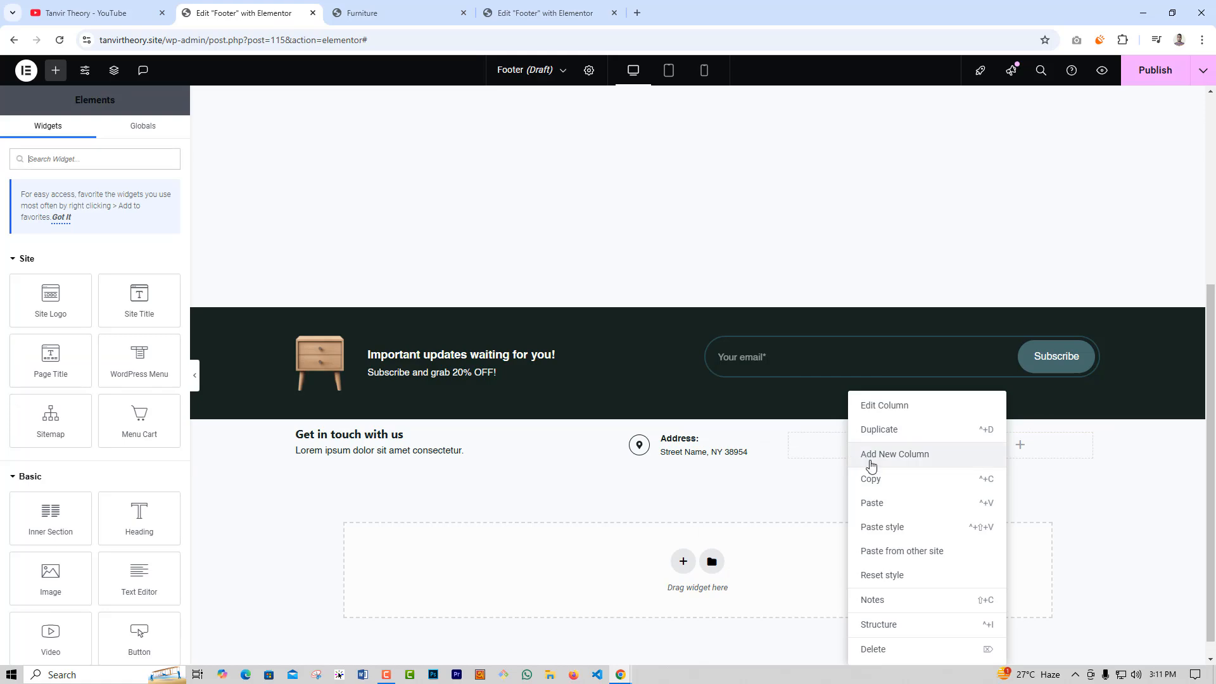
click(874, 503)
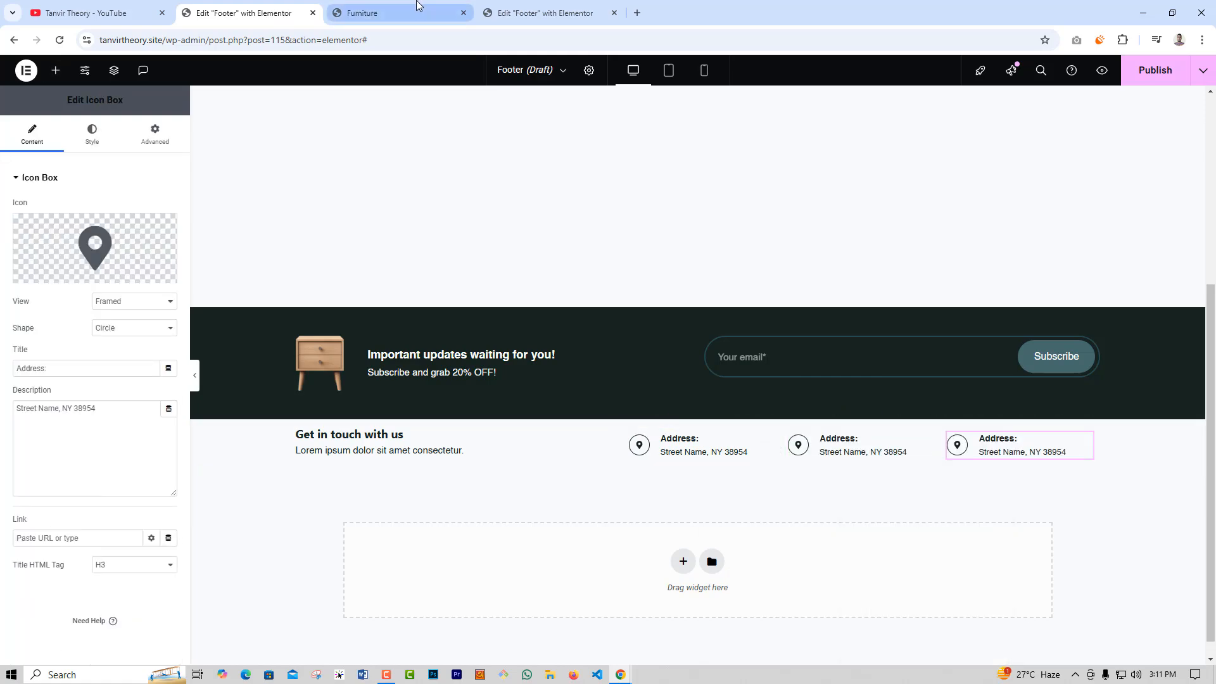
Copy the contact section from the finished footer template and paste only its style onto the new contact section
click(380, 13)
click(545, 13)
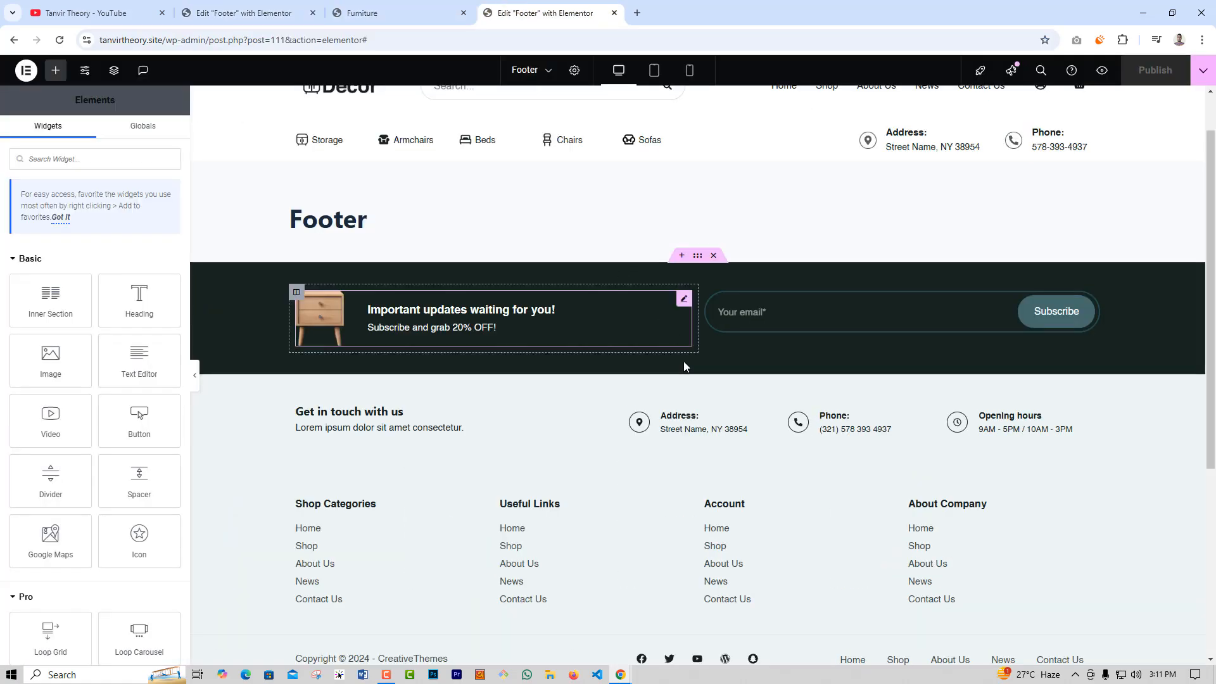
right_click(698, 369)
click(728, 428)
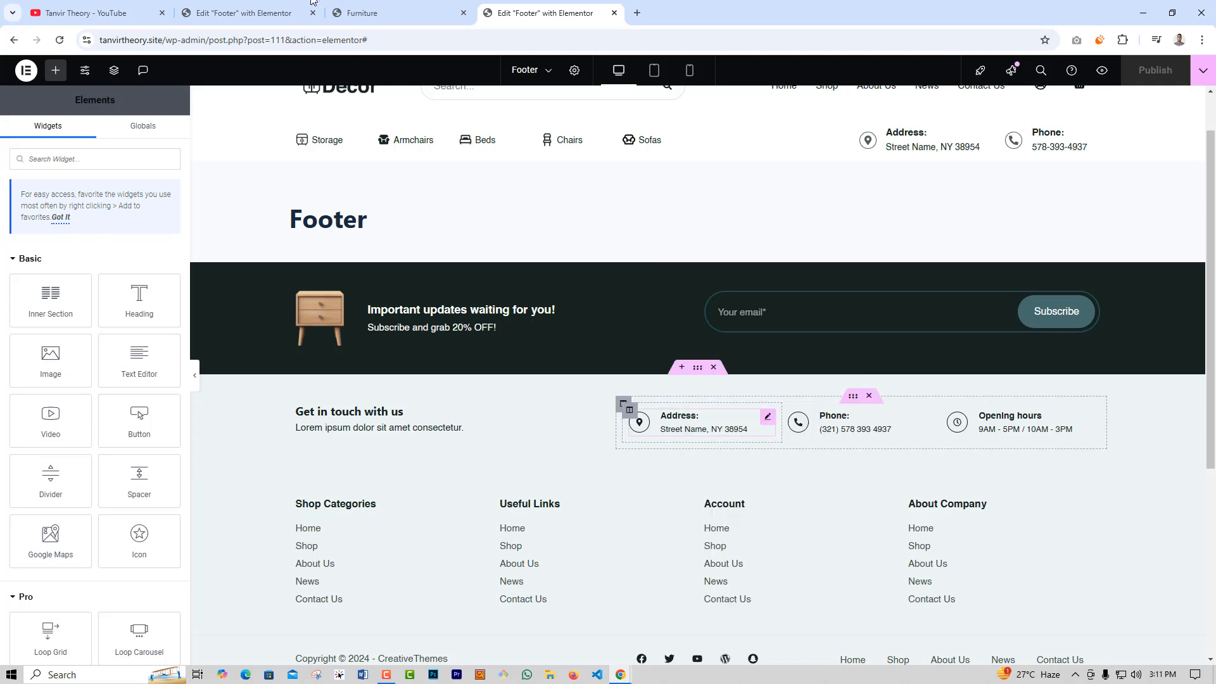
click(244, 13)
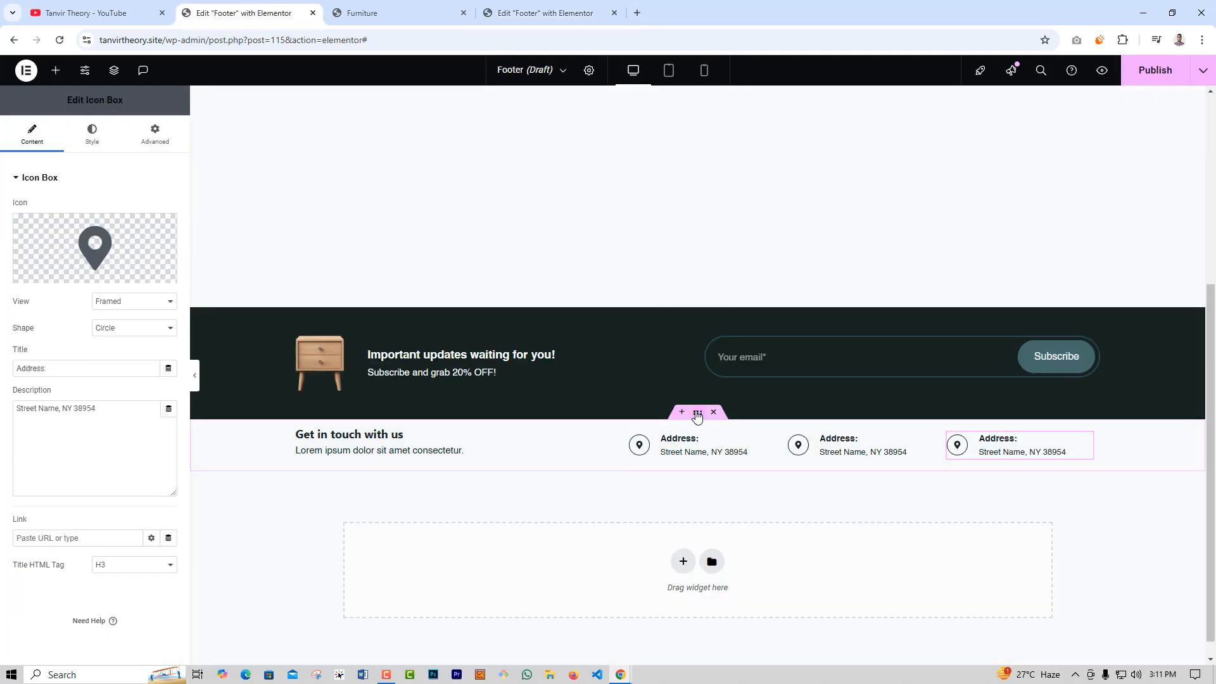
right_click(697, 415)
click(721, 502)
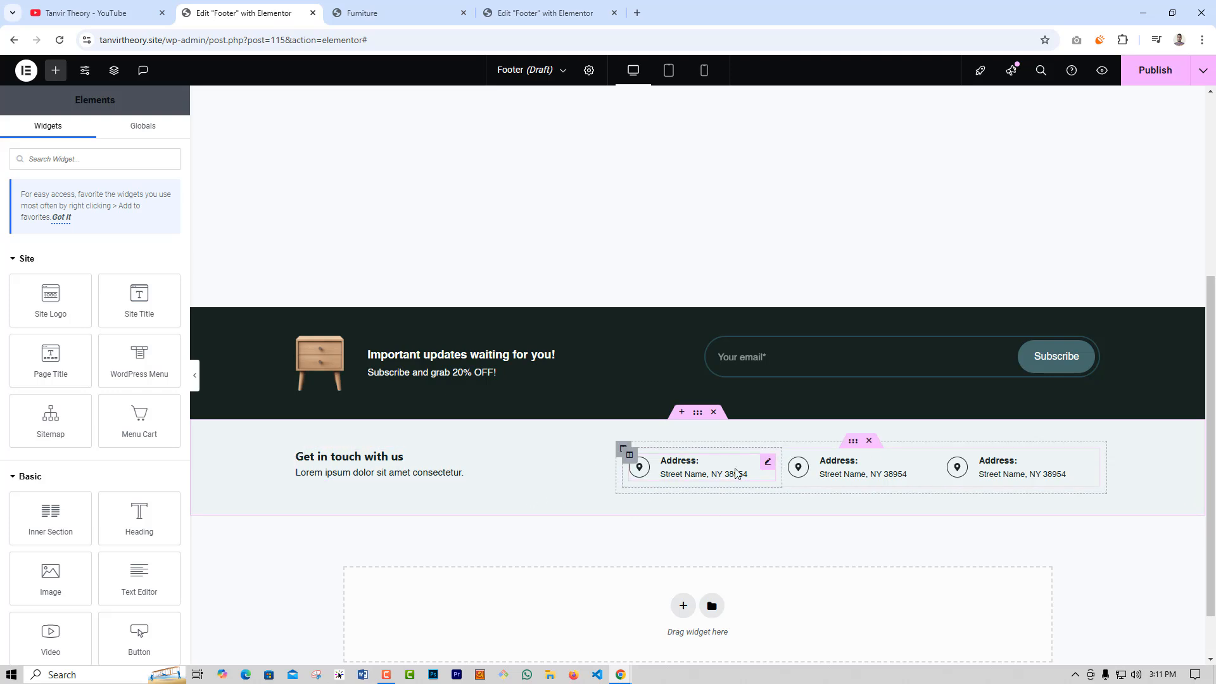
Following the reference footer's link columns, add a four-column section below the contact section and make it full width
click(380, 13)
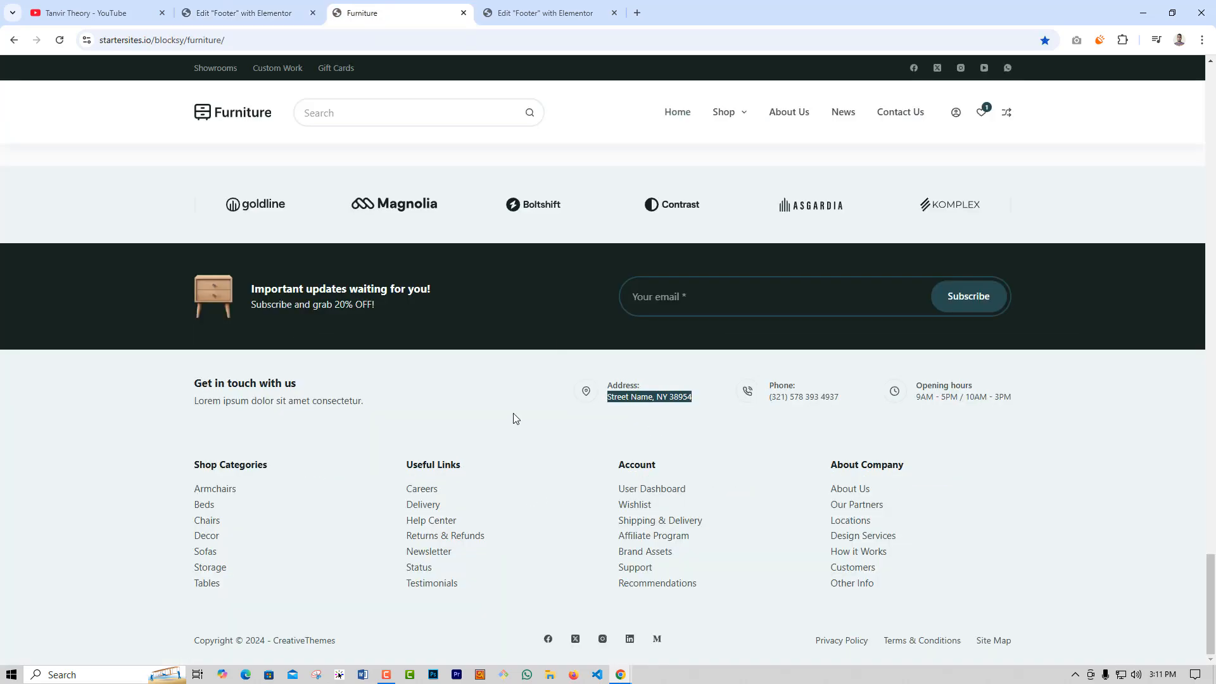
click(500, 408)
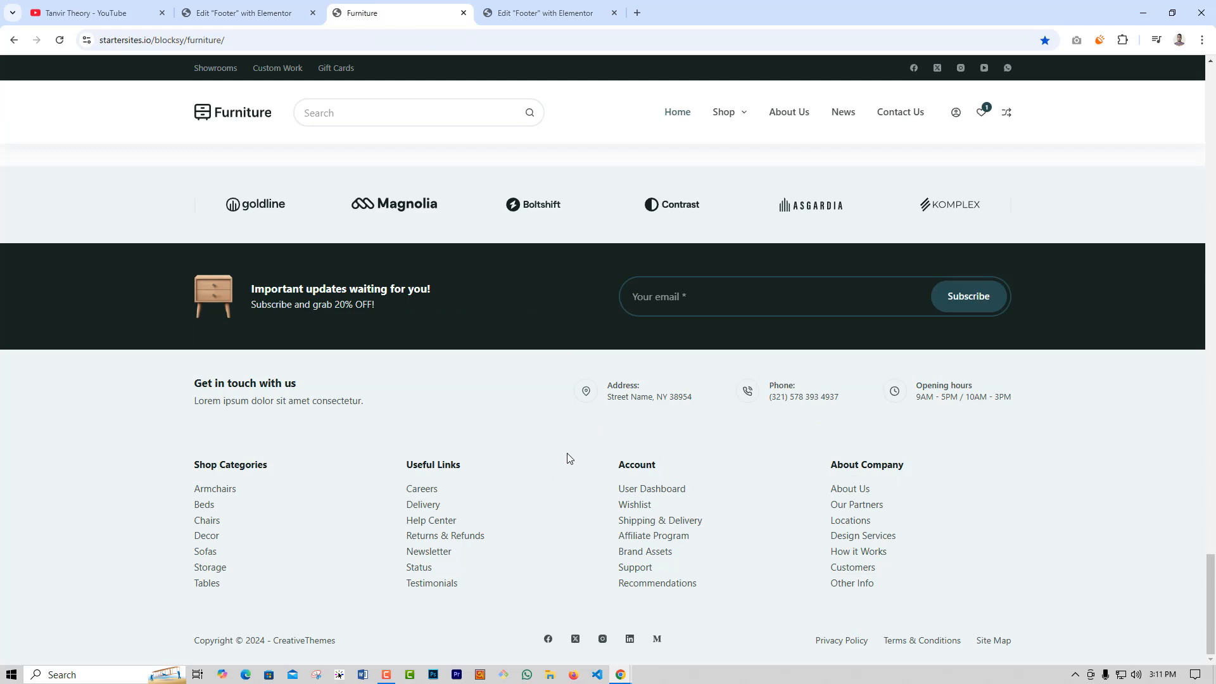
key(ctrl+shift+Tab)
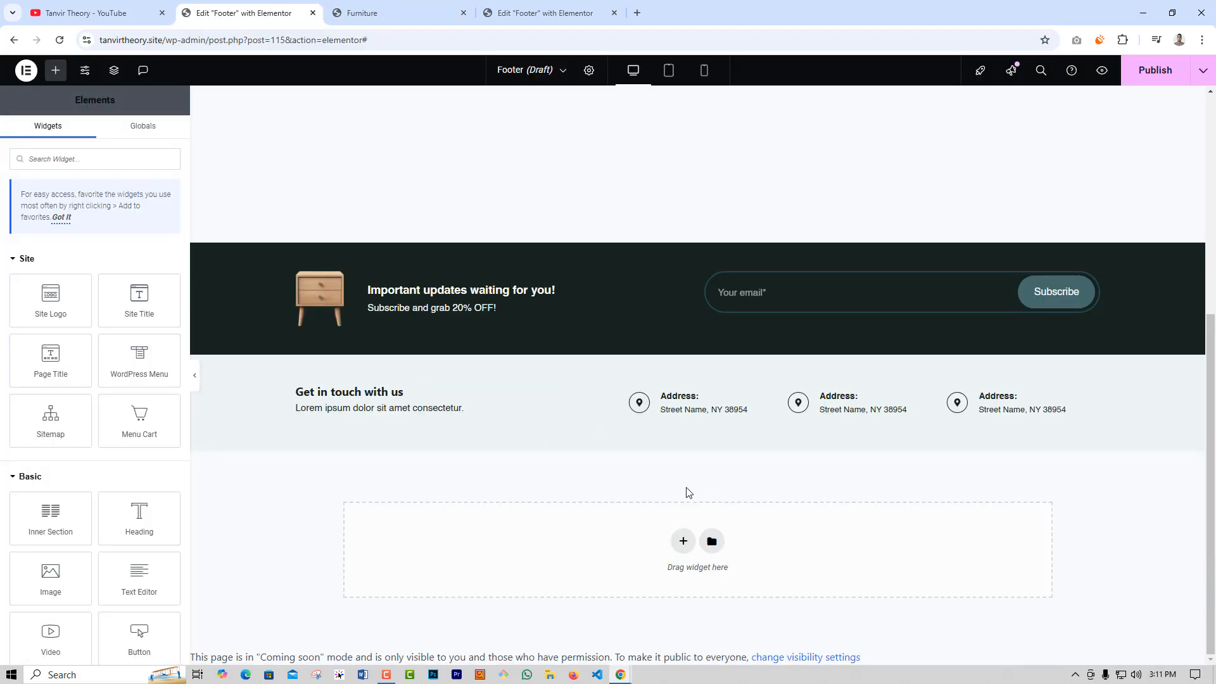
click(405, 8)
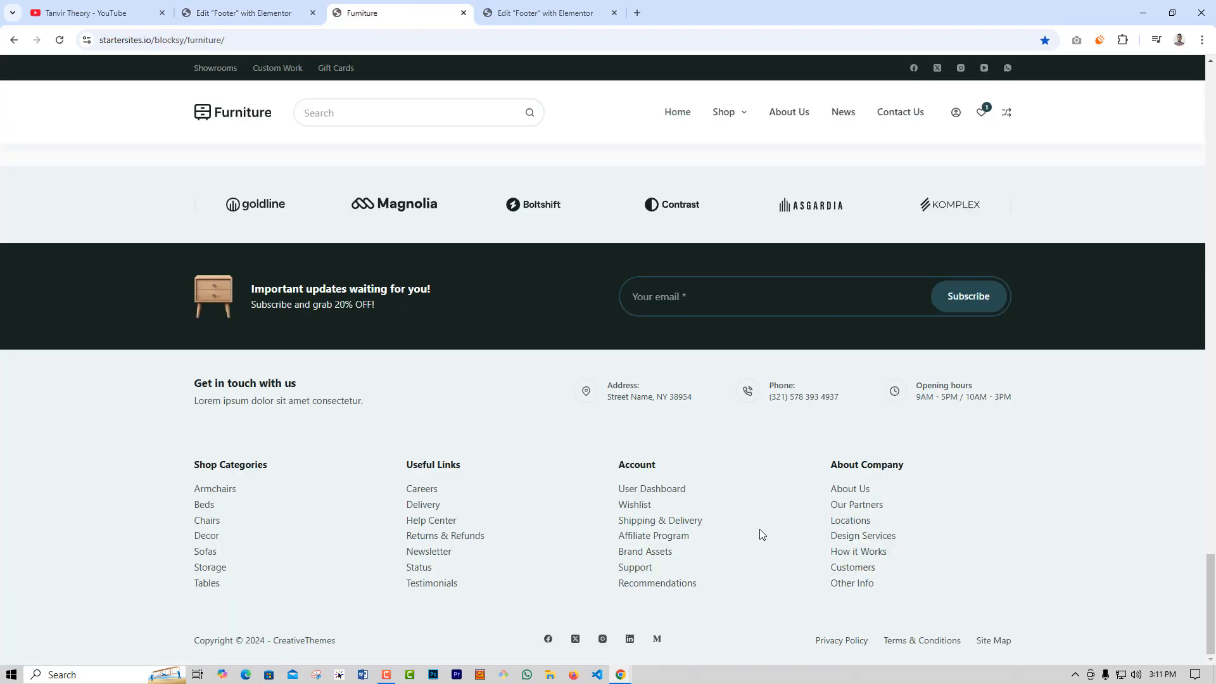
click(298, 8)
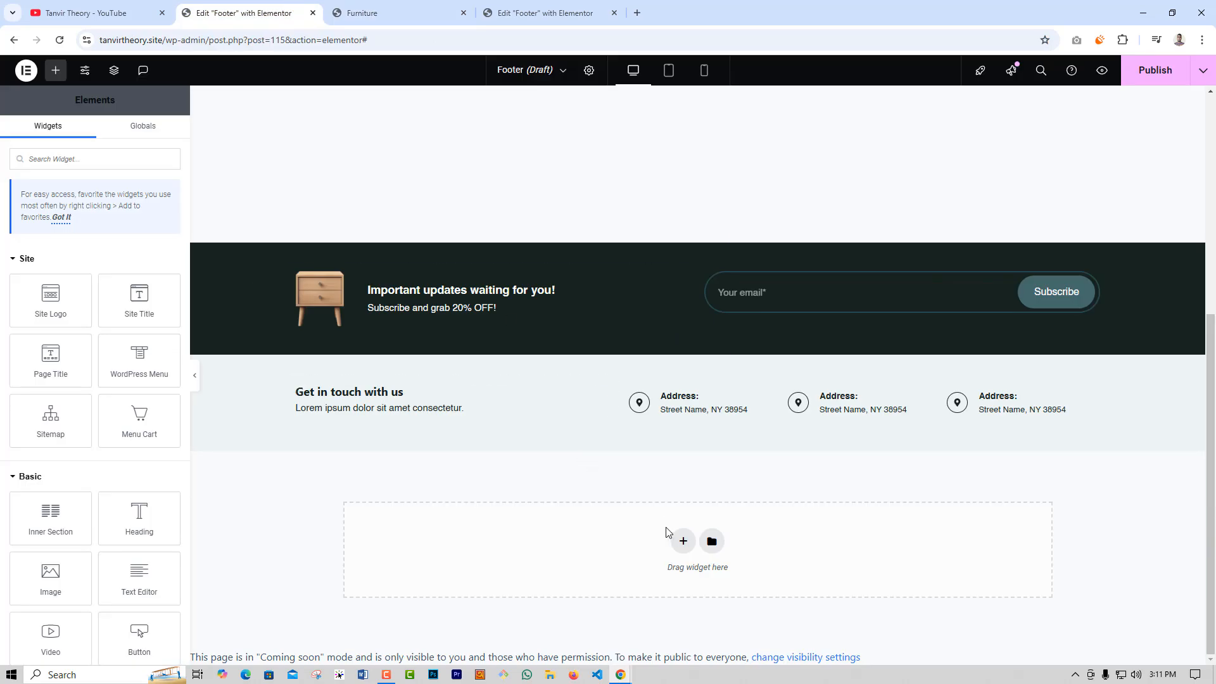
click(683, 541)
click(730, 572)
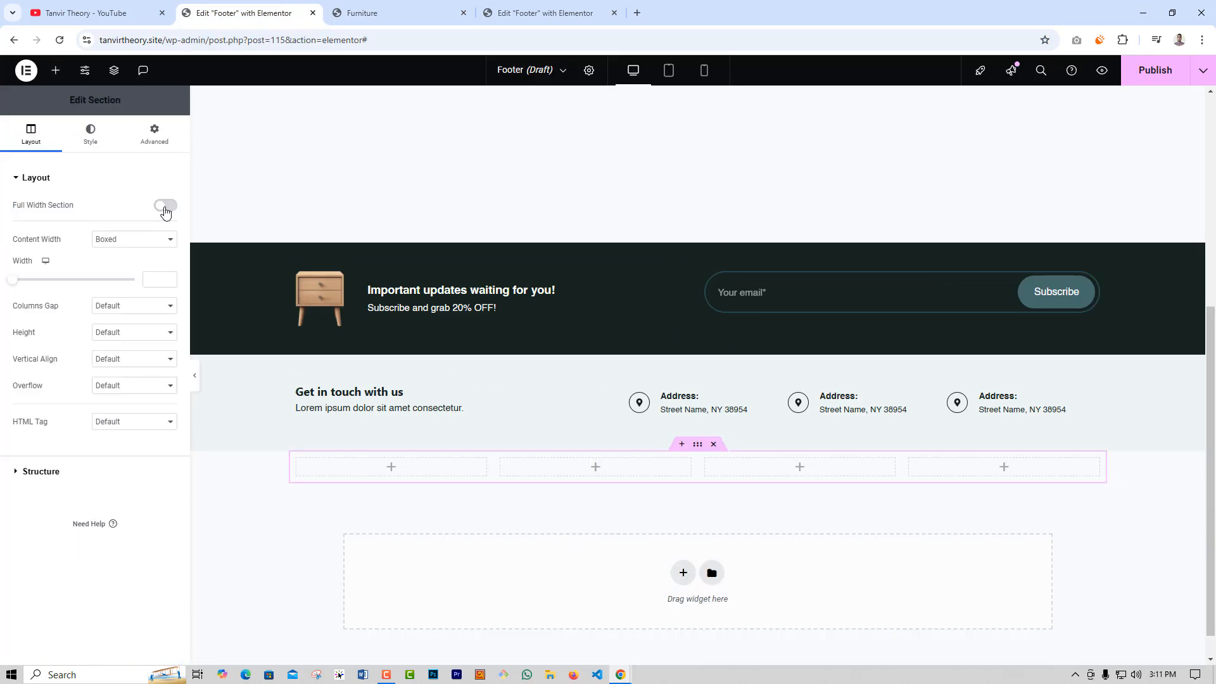
click(166, 207)
Add a Heading widget to the new section's first column and title it "Shop Categories", copied from the reference footer
click(56, 70)
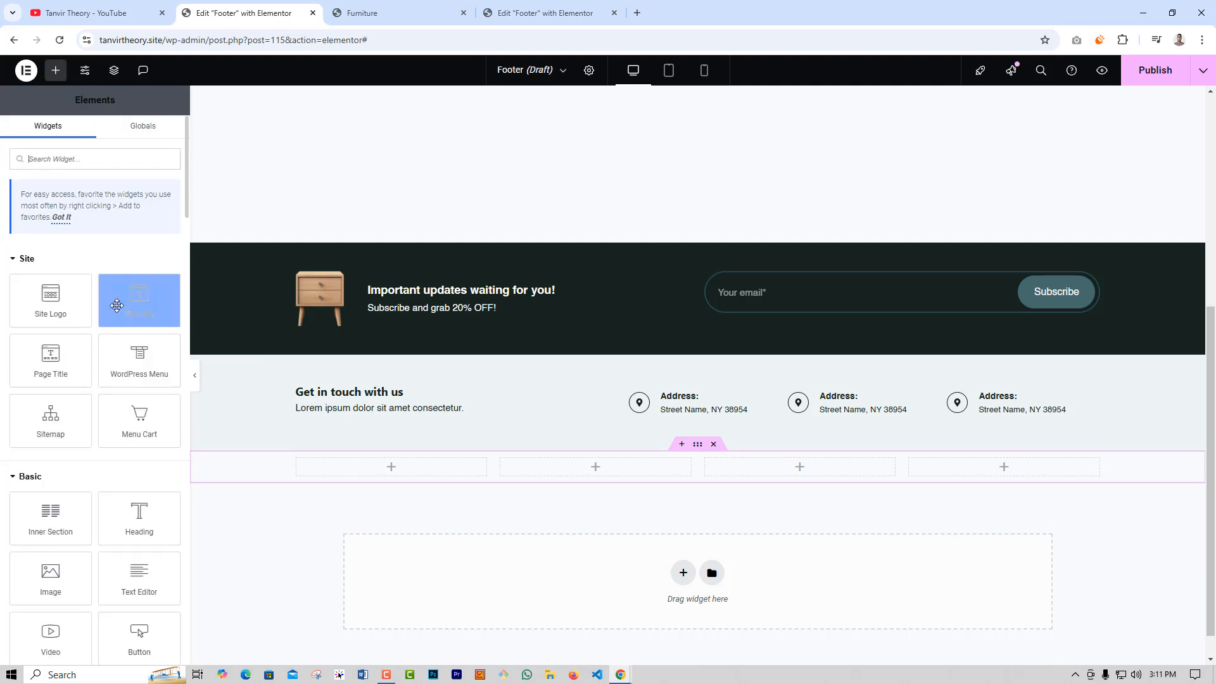
drag(130, 526, 380, 472)
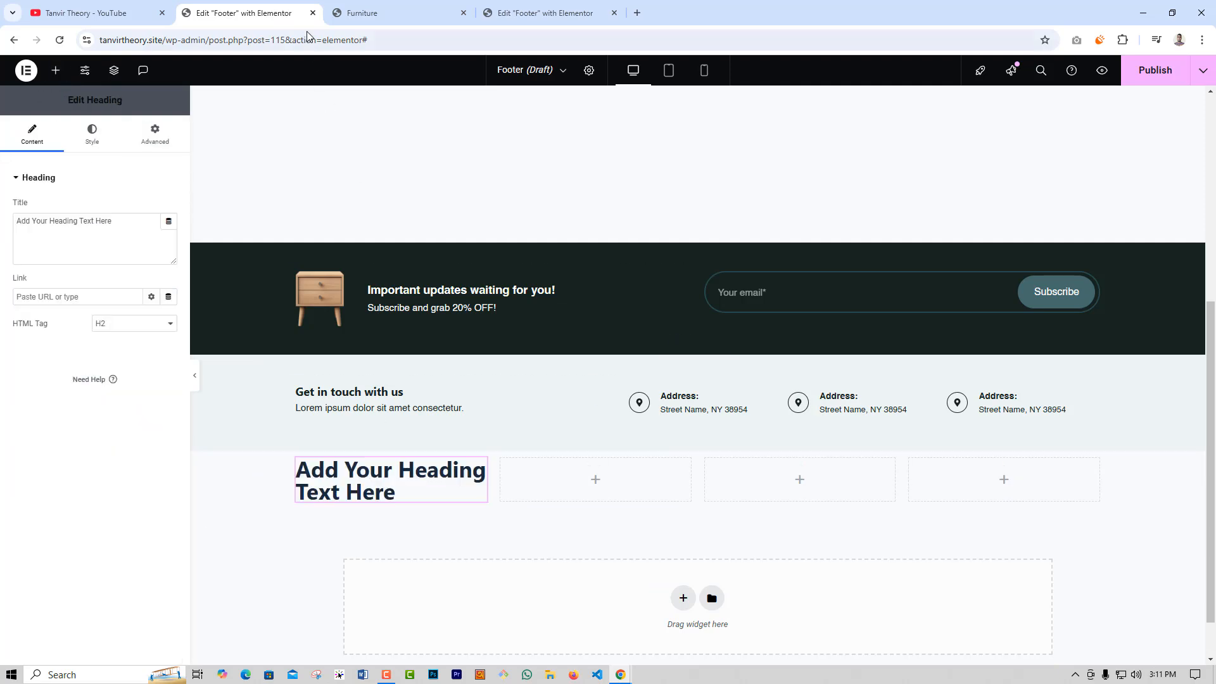
click(362, 13)
triple_click(253, 459)
click(253, 9)
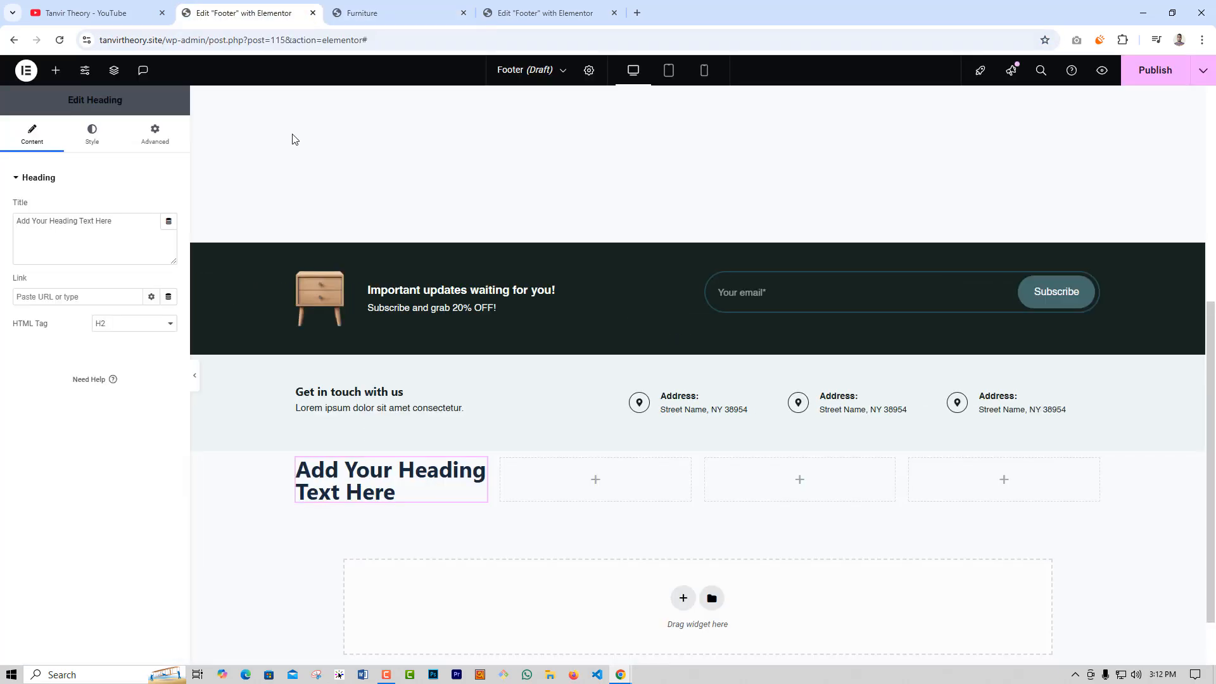
key(ctrl+a)
key(ctrl+v)
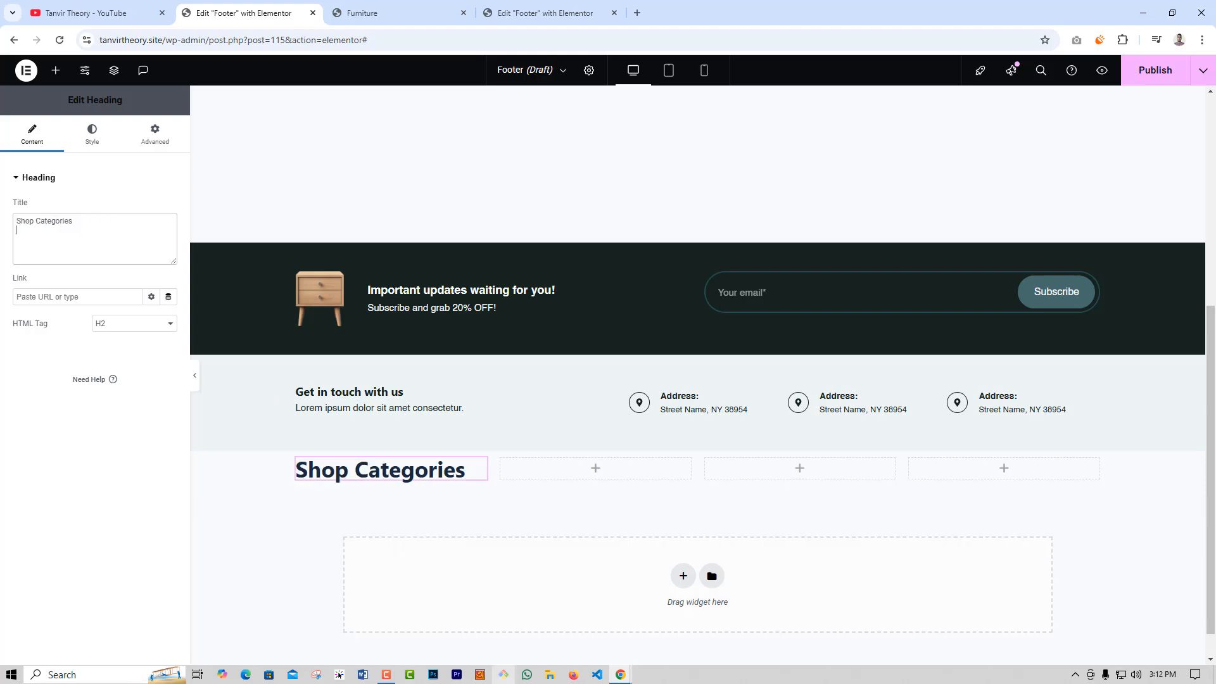
Copy the Shop Categories heading from the finished footer template and paste only its style onto the new Shop Categories heading
click(363, 13)
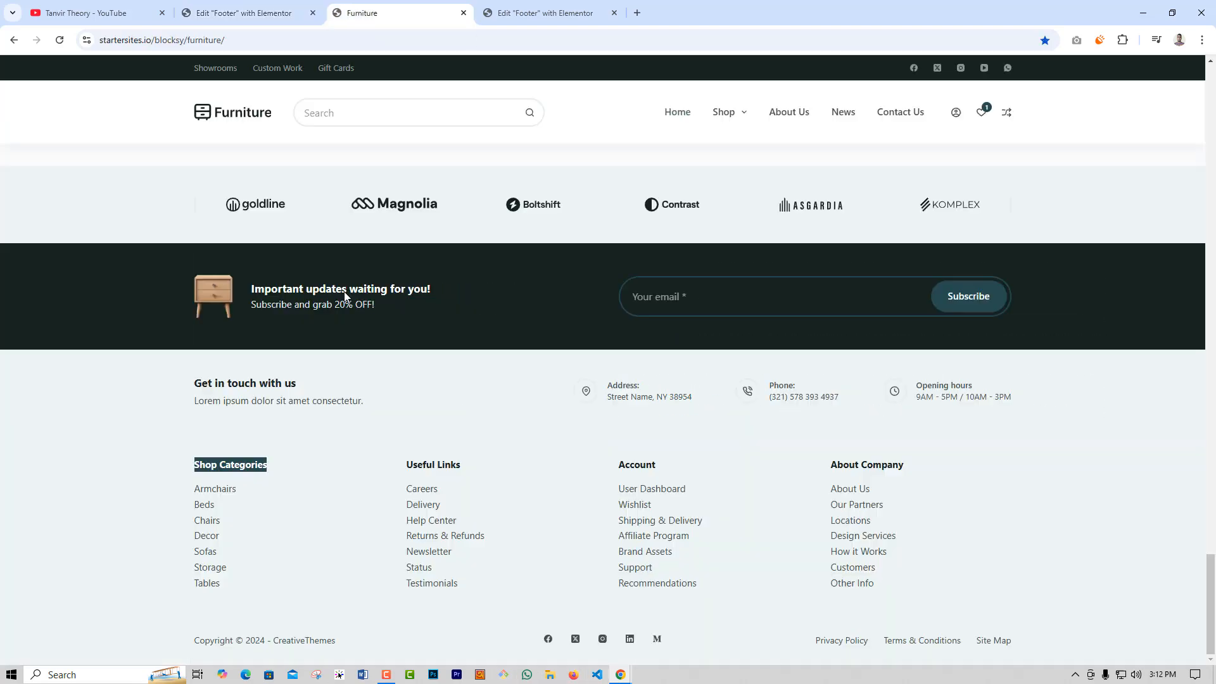
click(544, 13)
right_click(334, 507)
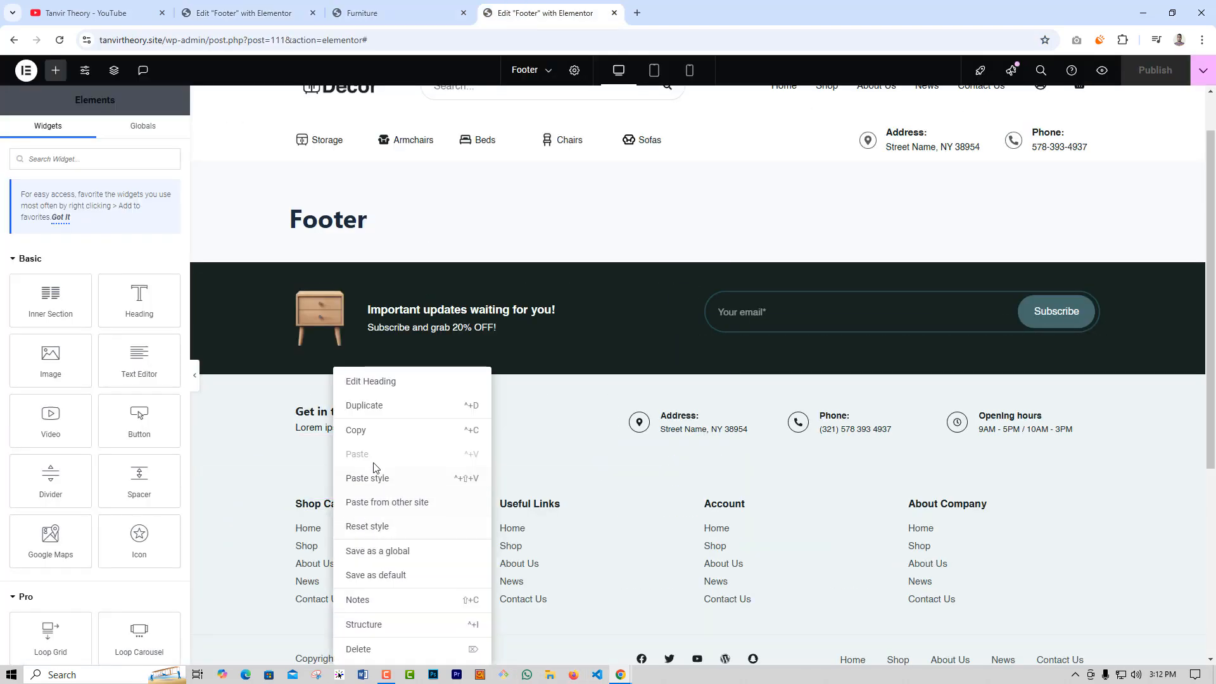
click(367, 435)
key(ctrl+shift+Tab)
key(ctrl+shift+Tab)
right_click(415, 472)
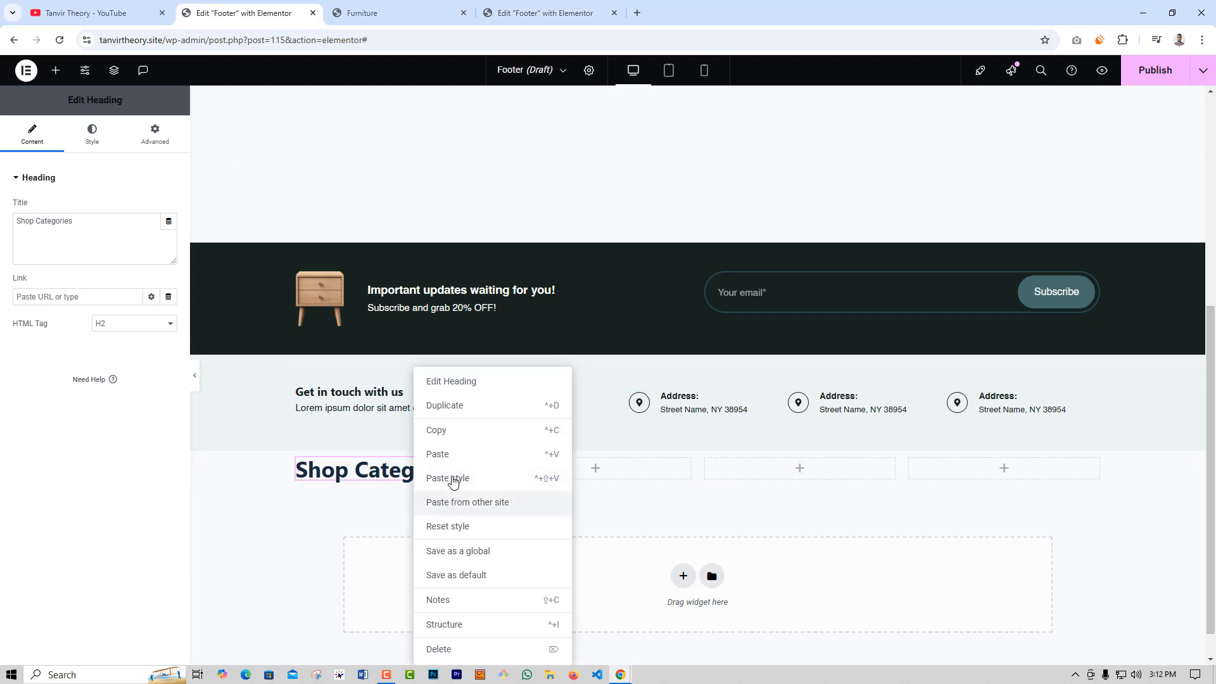
click(454, 480)
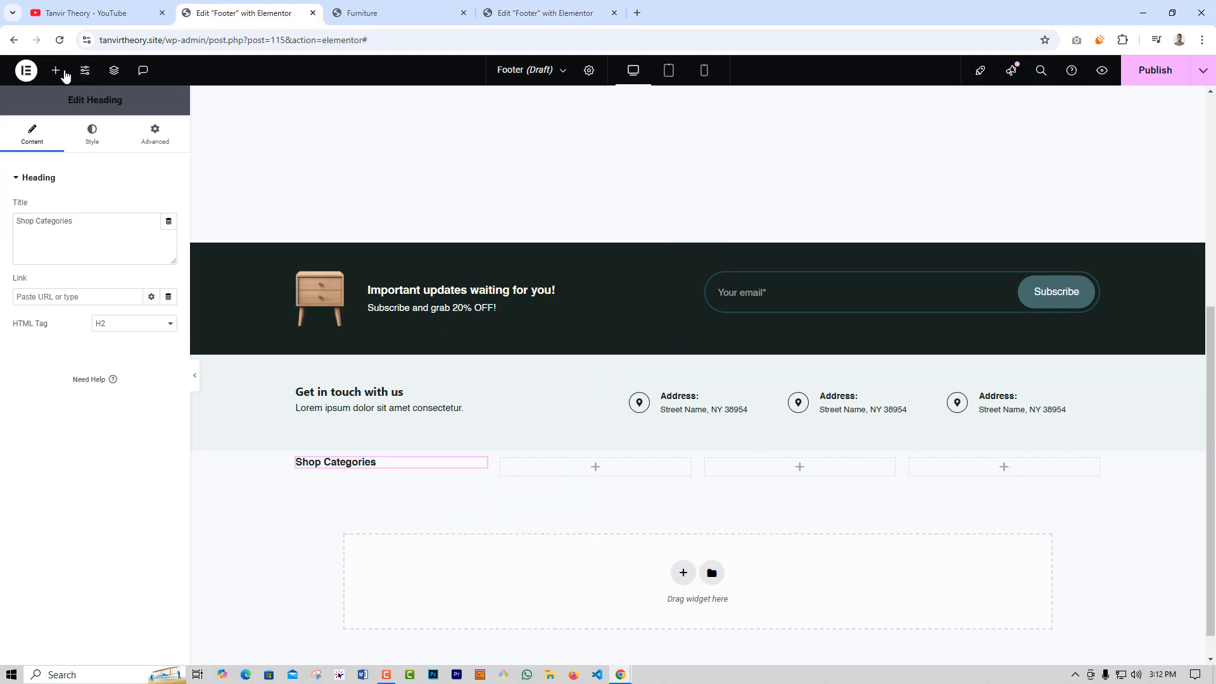
Add a WordPress Menu widget below the Shop Categories heading and set its layout to Vertical
click(56, 70)
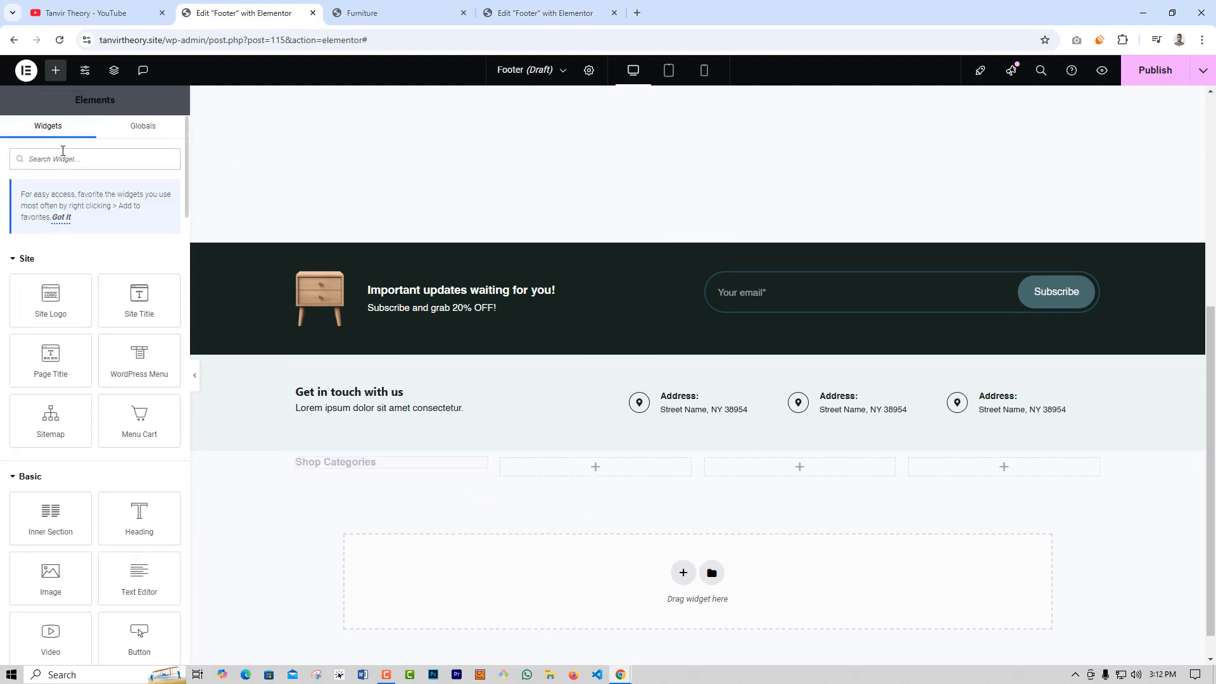
text(enu)
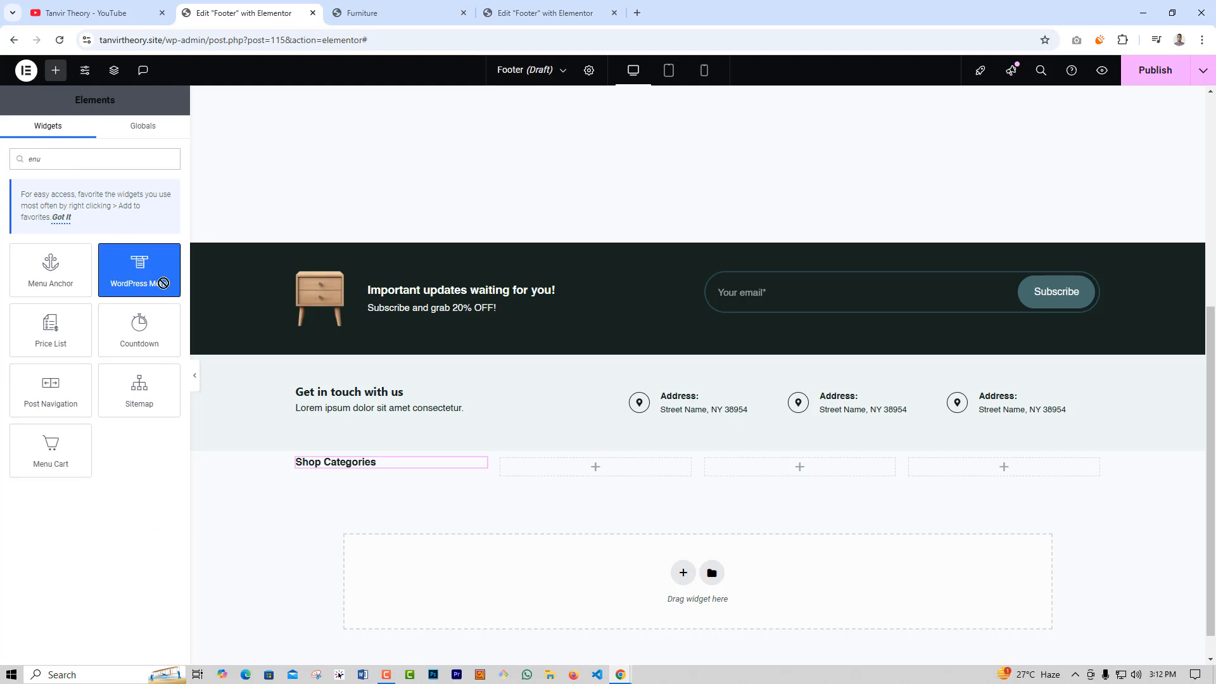
drag(162, 277, 366, 469)
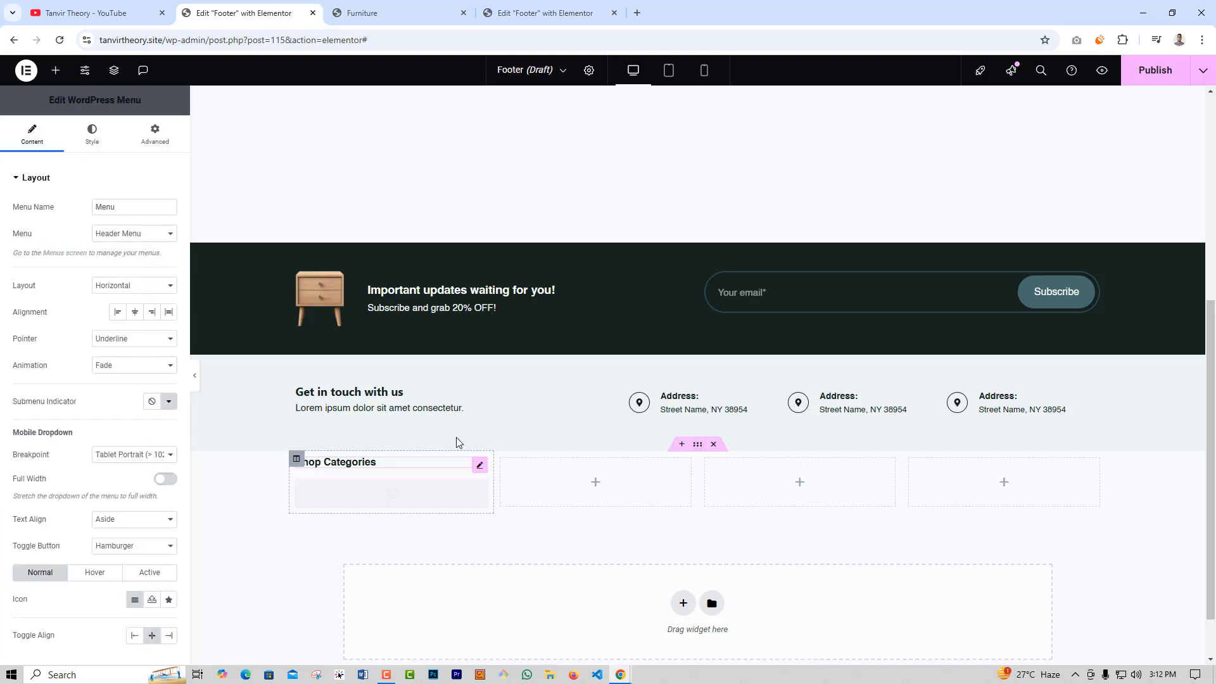
click(108, 286)
click(109, 319)
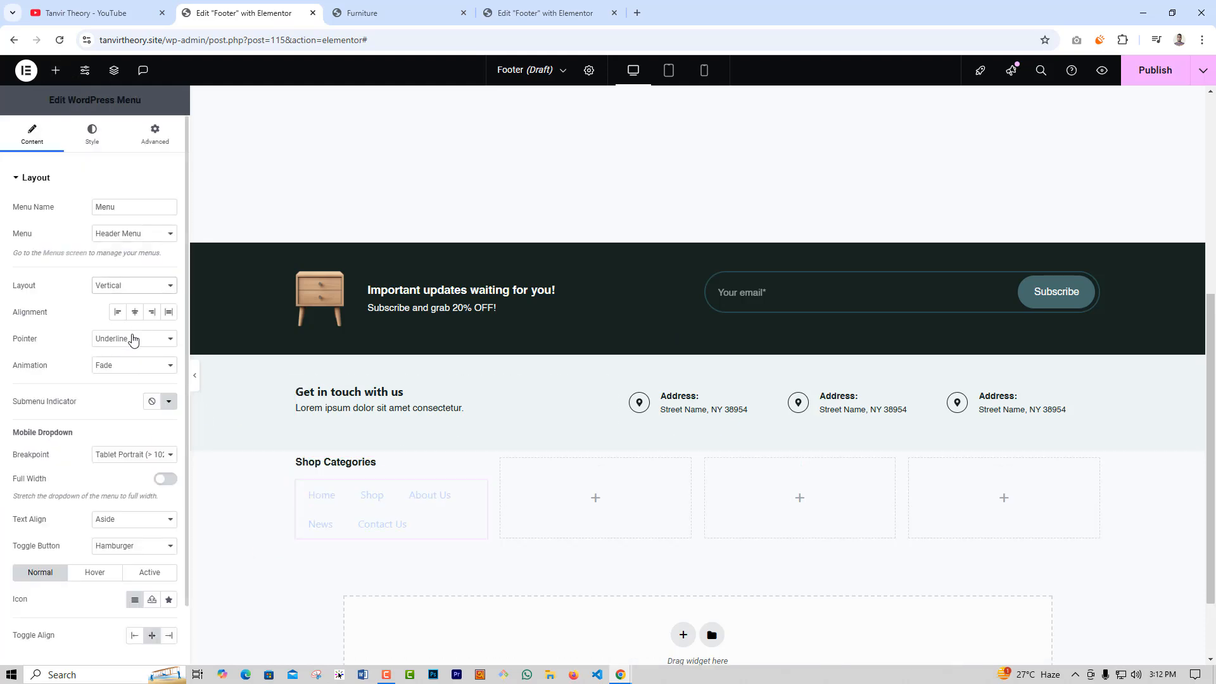
Set both the menu's mobile dropdown breakpoint and its pointer to None
click(112, 464)
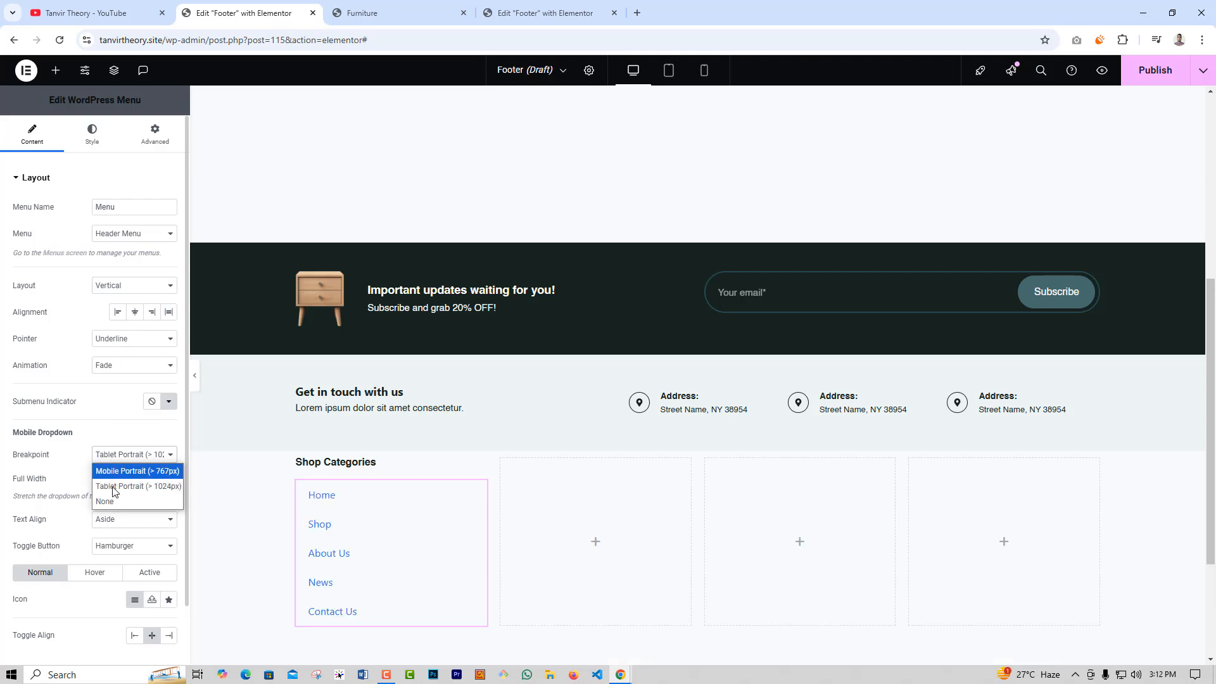
click(112, 502)
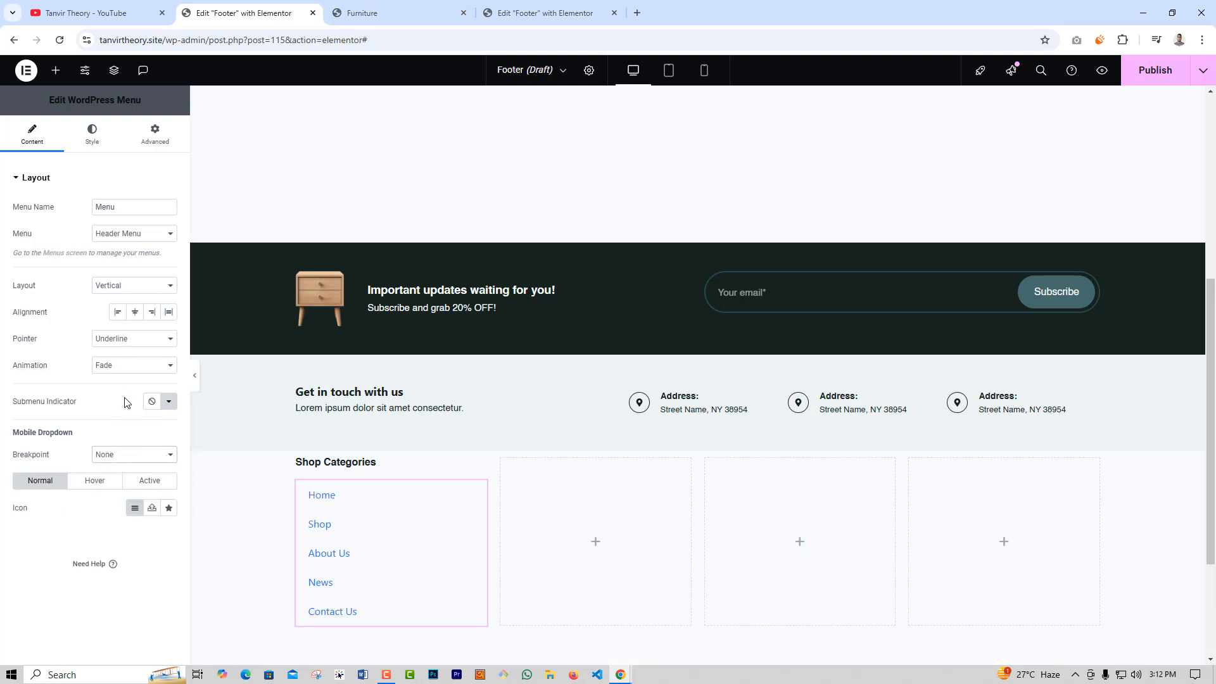
click(111, 339)
click(104, 350)
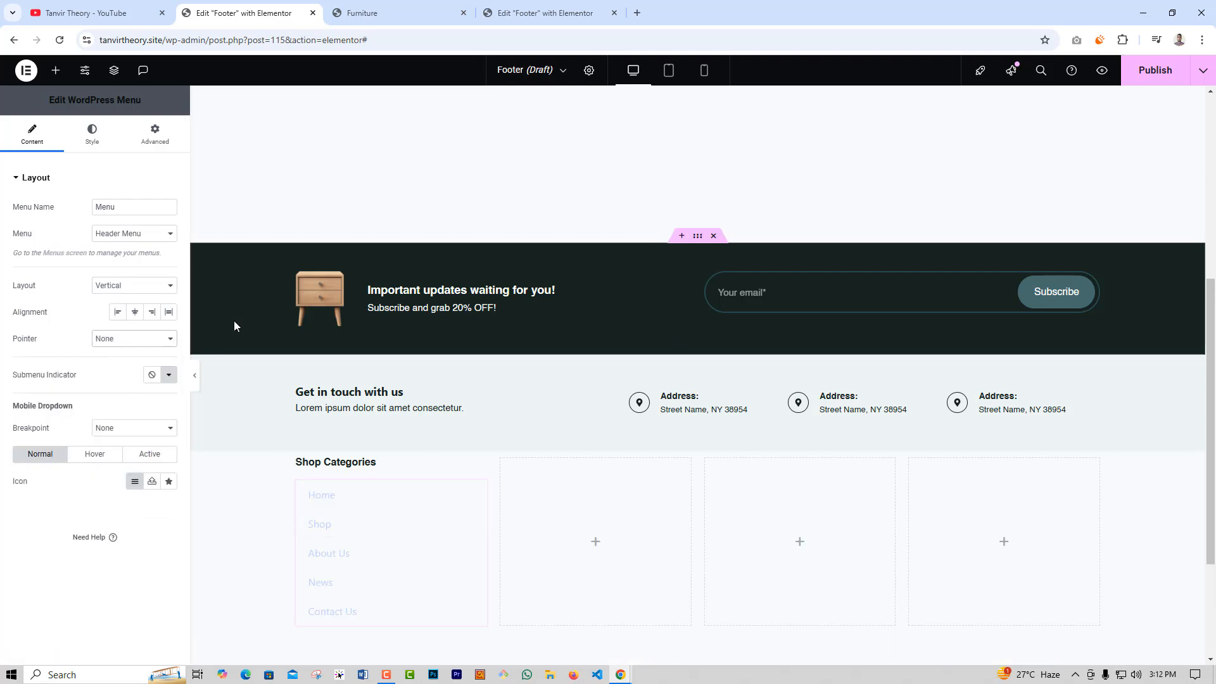
Copy the Shop Categories menu from the finished footer template and paste only its style onto the new menu
click(545, 12)
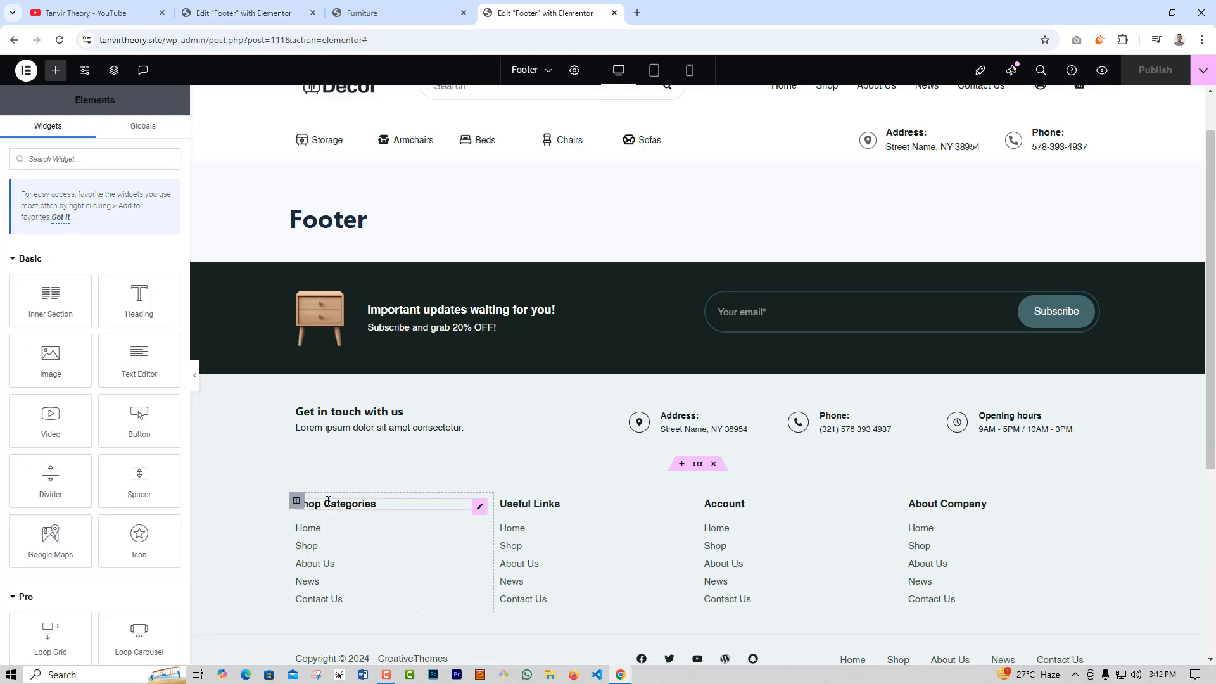
right_click(350, 551)
click(382, 435)
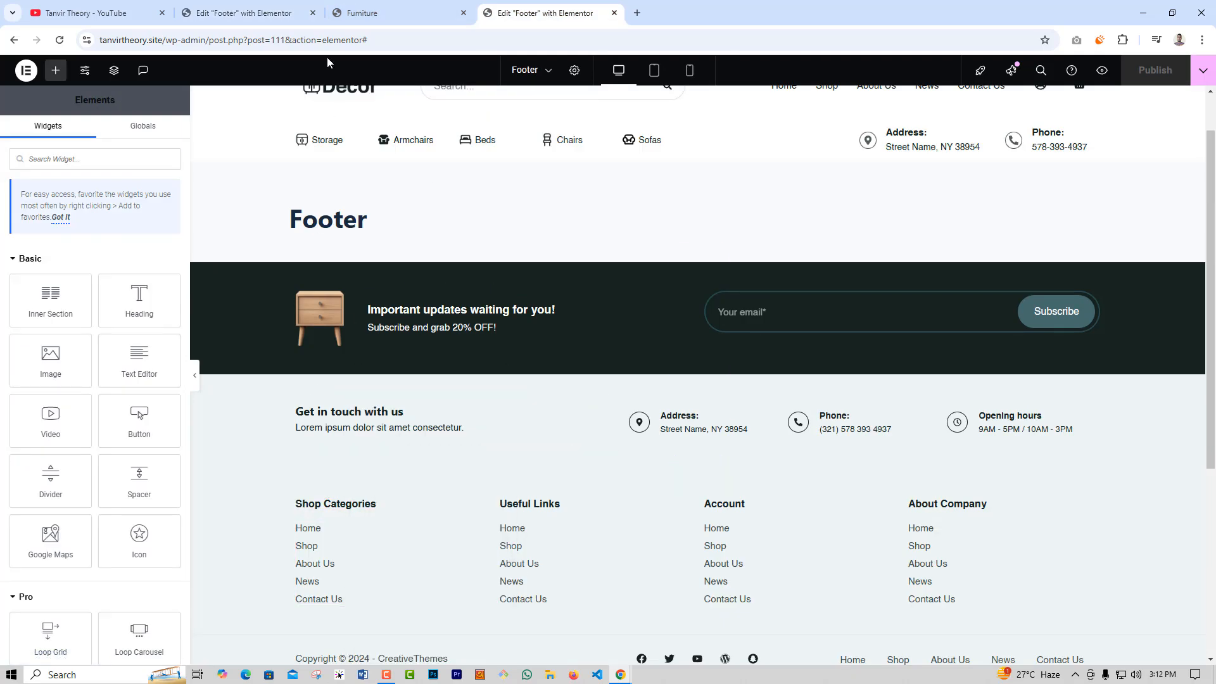
click(253, 13)
right_click(350, 515)
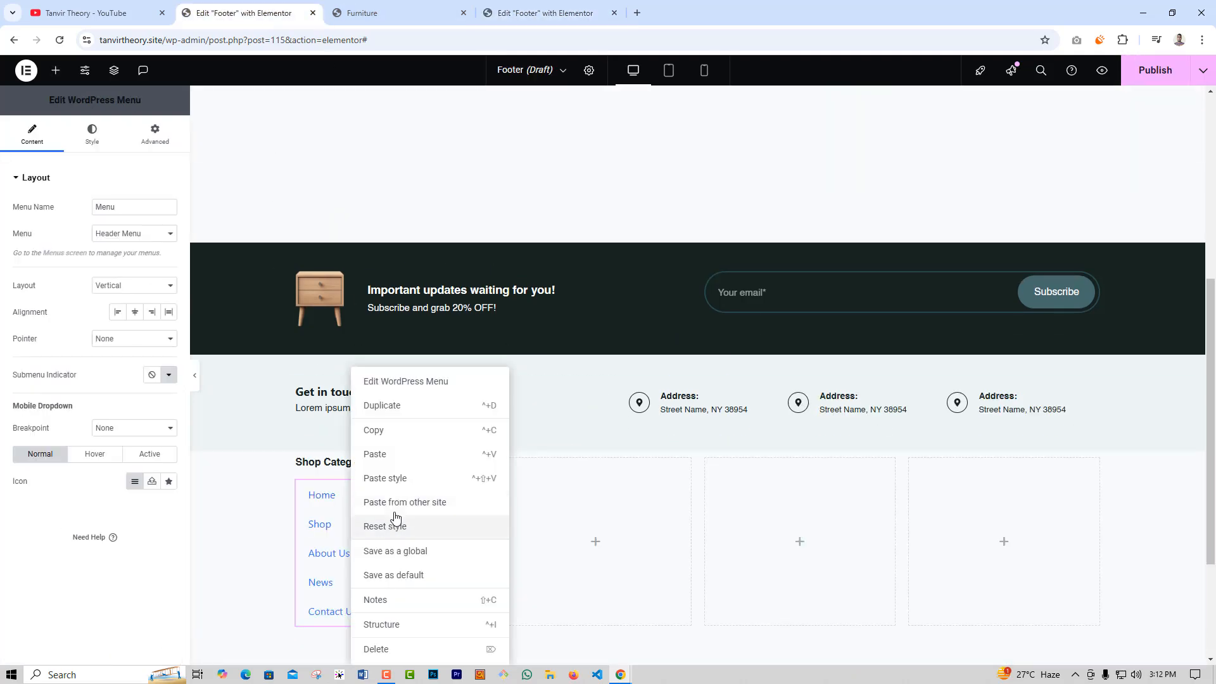
click(386, 479)
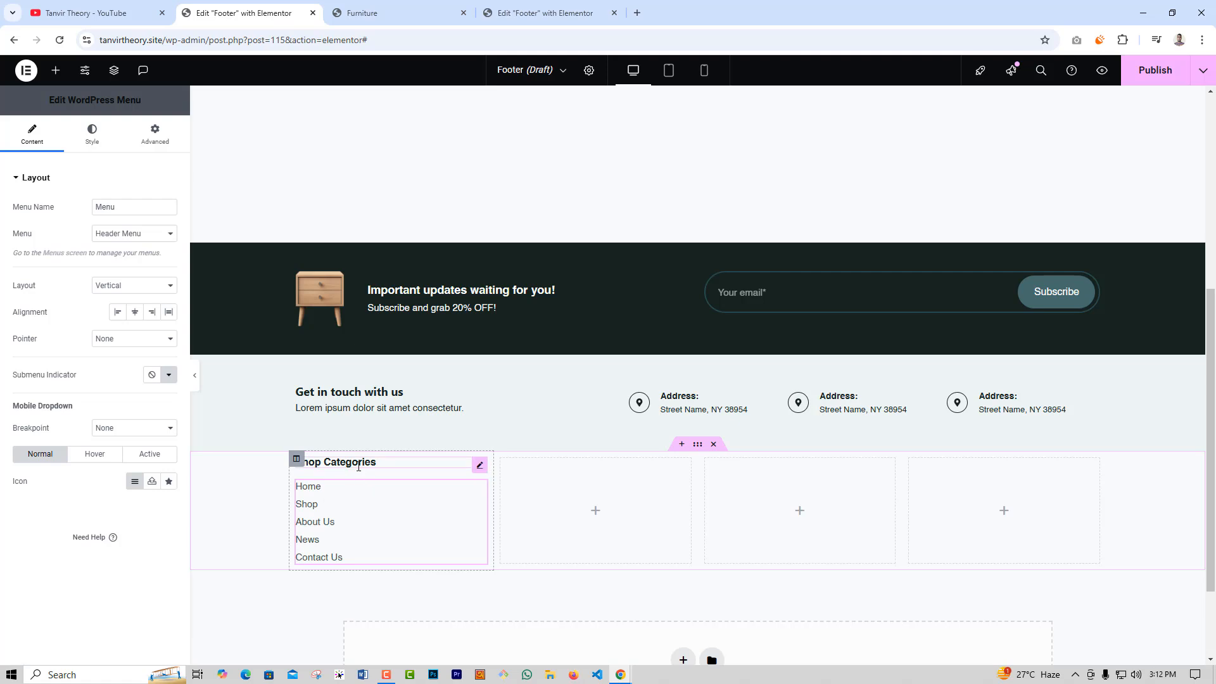
Duplicate the Shop Categories column three times and delete the leftover empty columns from the section
right_click(296, 467)
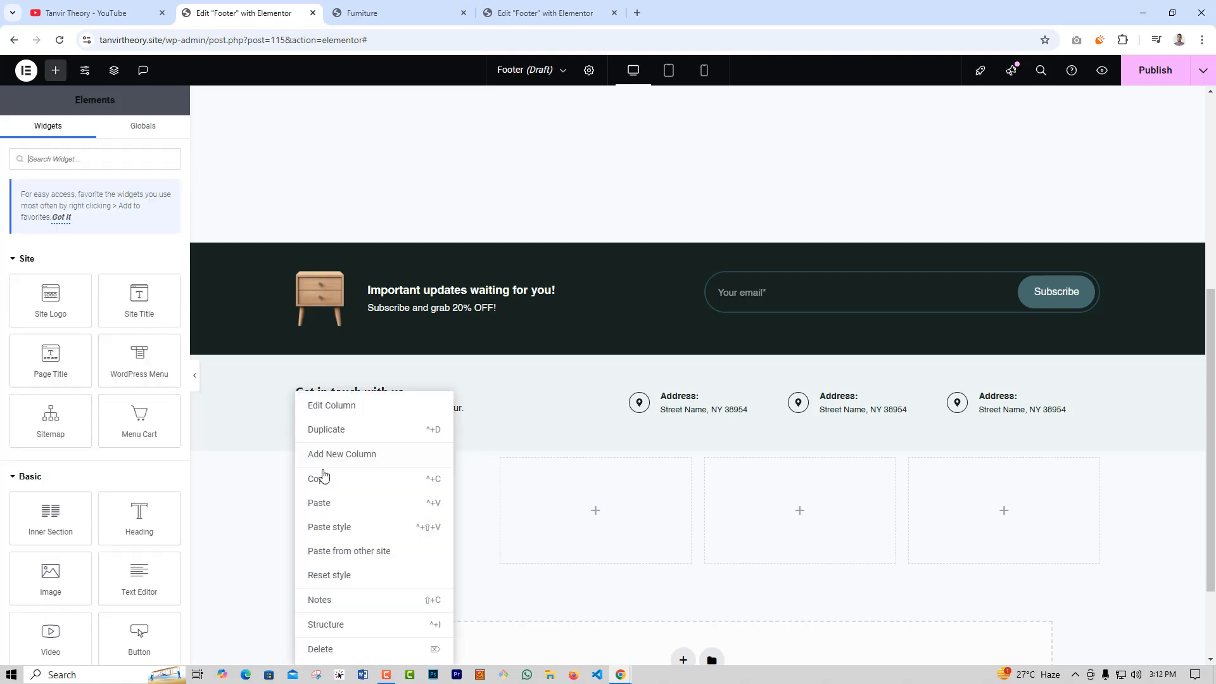
click(327, 458)
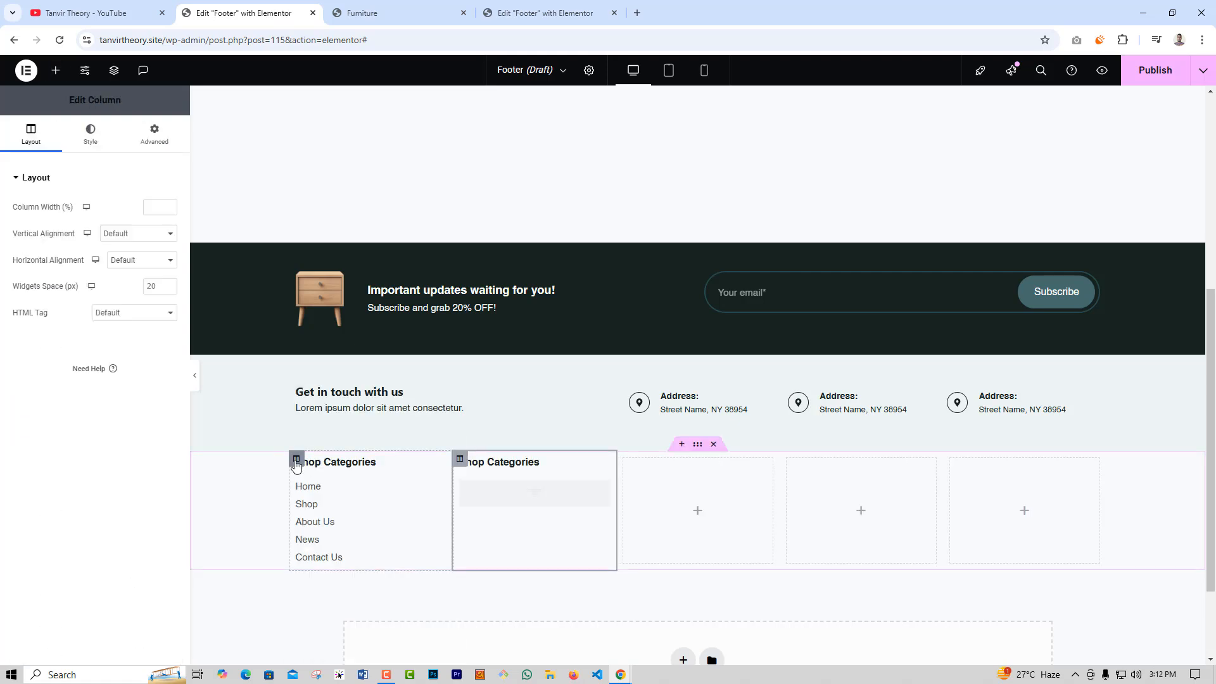
right_click(297, 465)
click(321, 457)
right_click(296, 464)
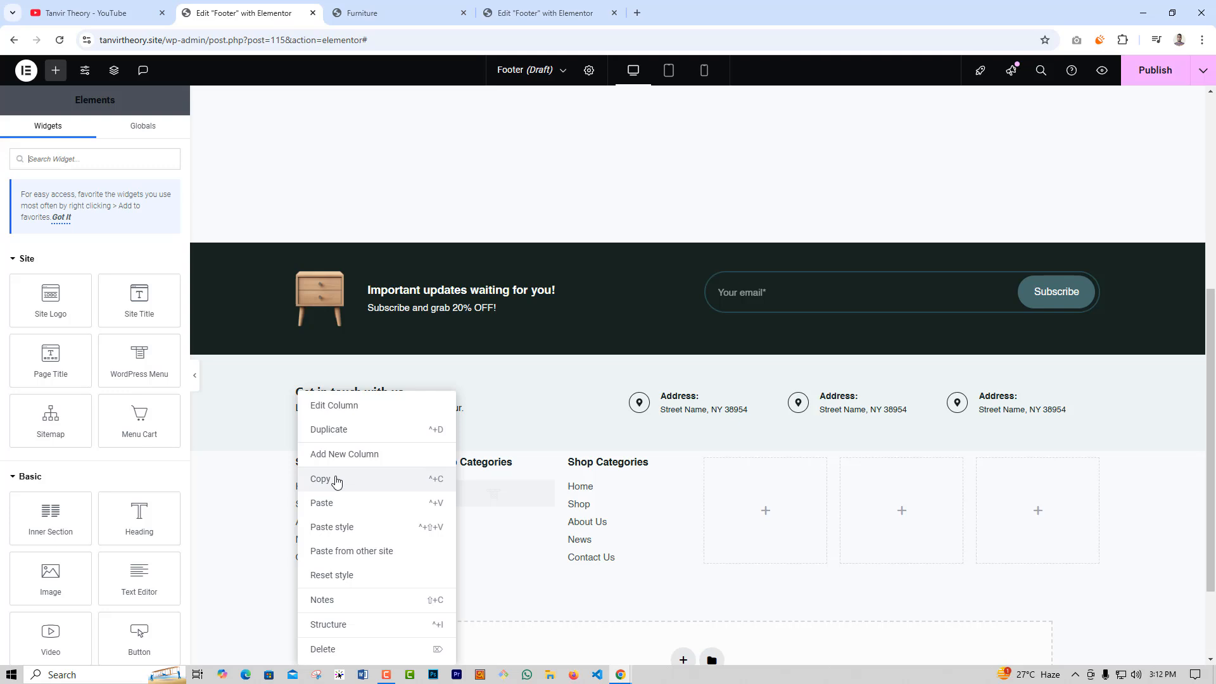
click(343, 438)
right_click(772, 463)
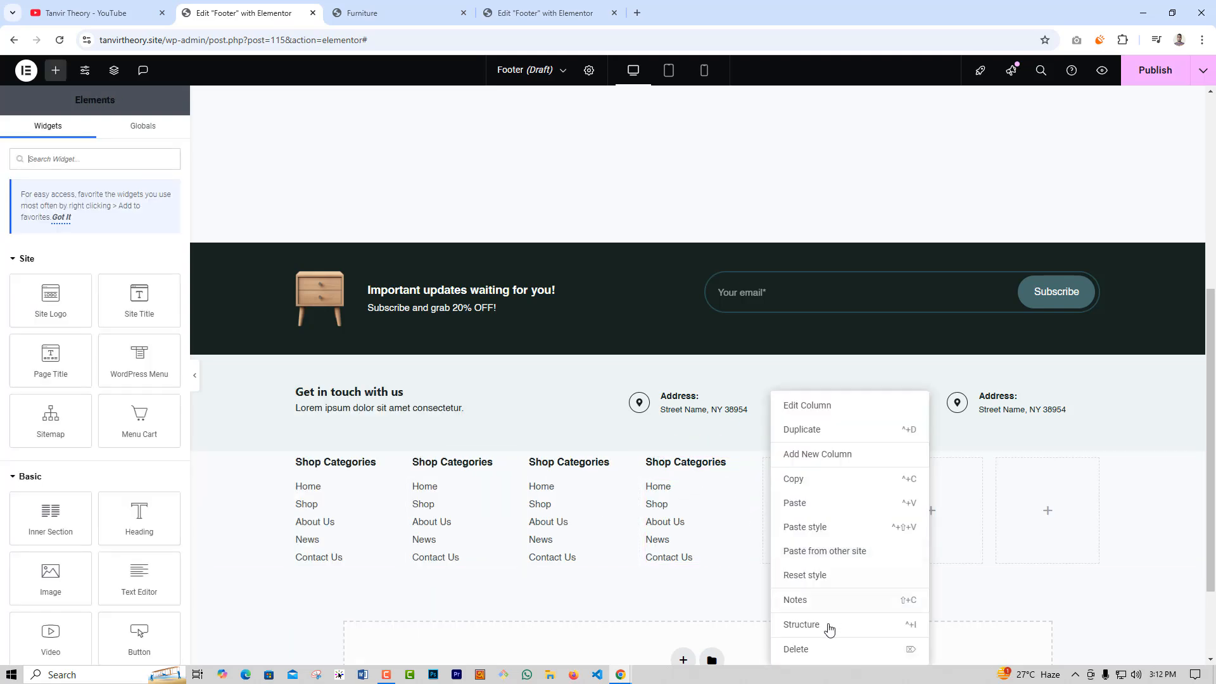
click(809, 648)
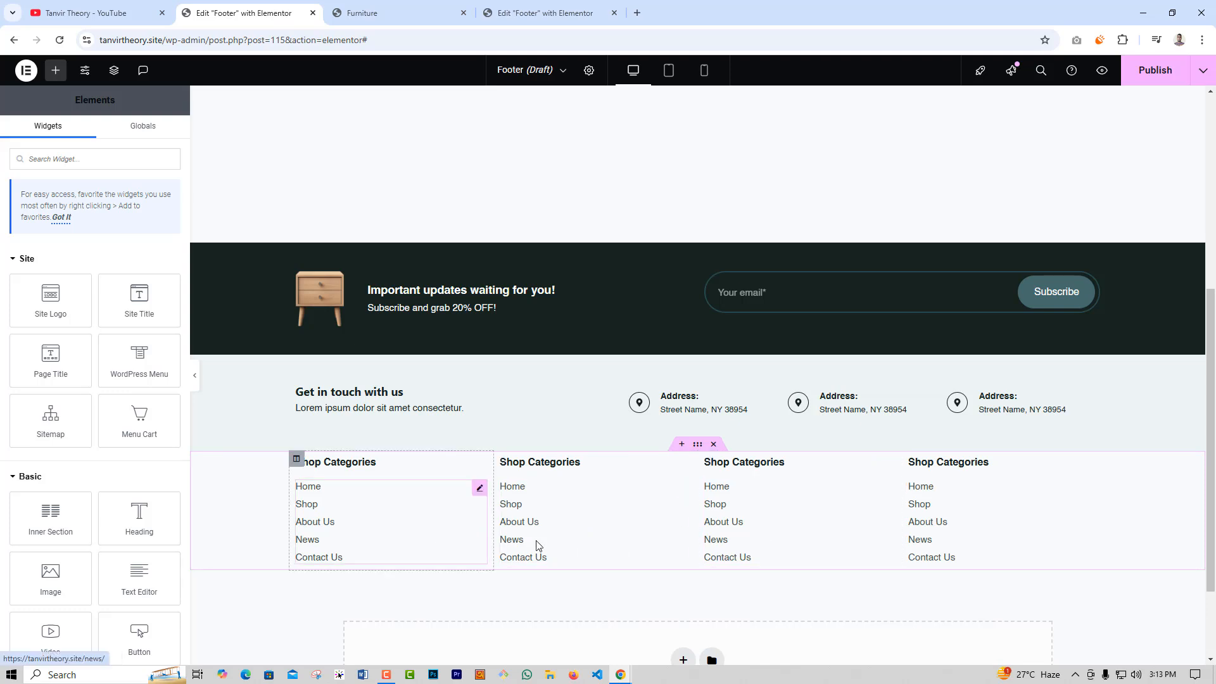
Copy the link-columns section from the finished footer template and paste only its style onto the new four-column section
key(ctrl+Tab)
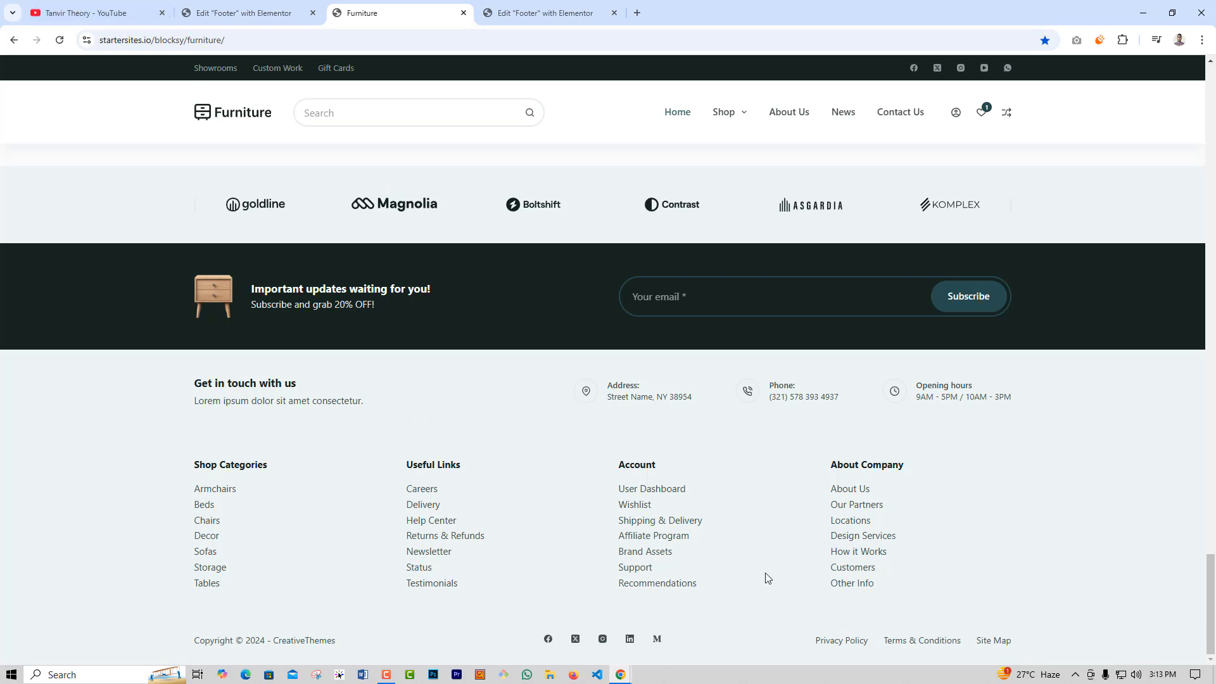
click(264, 24)
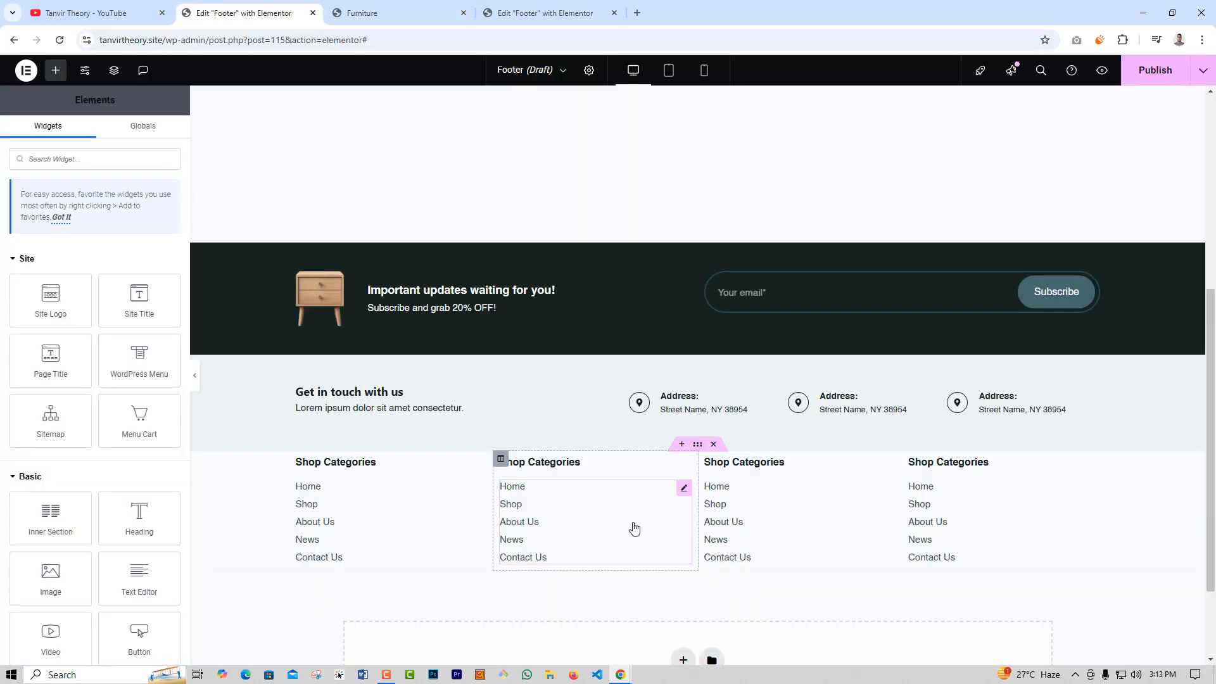
click(427, 18)
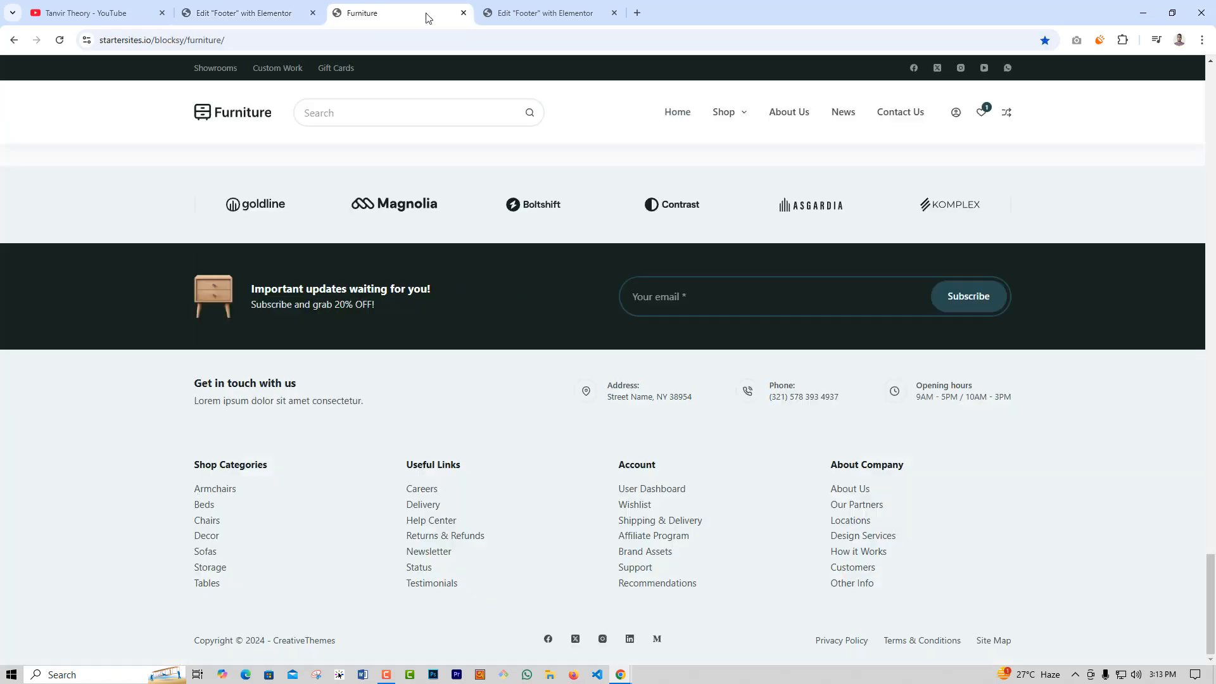
click(544, 13)
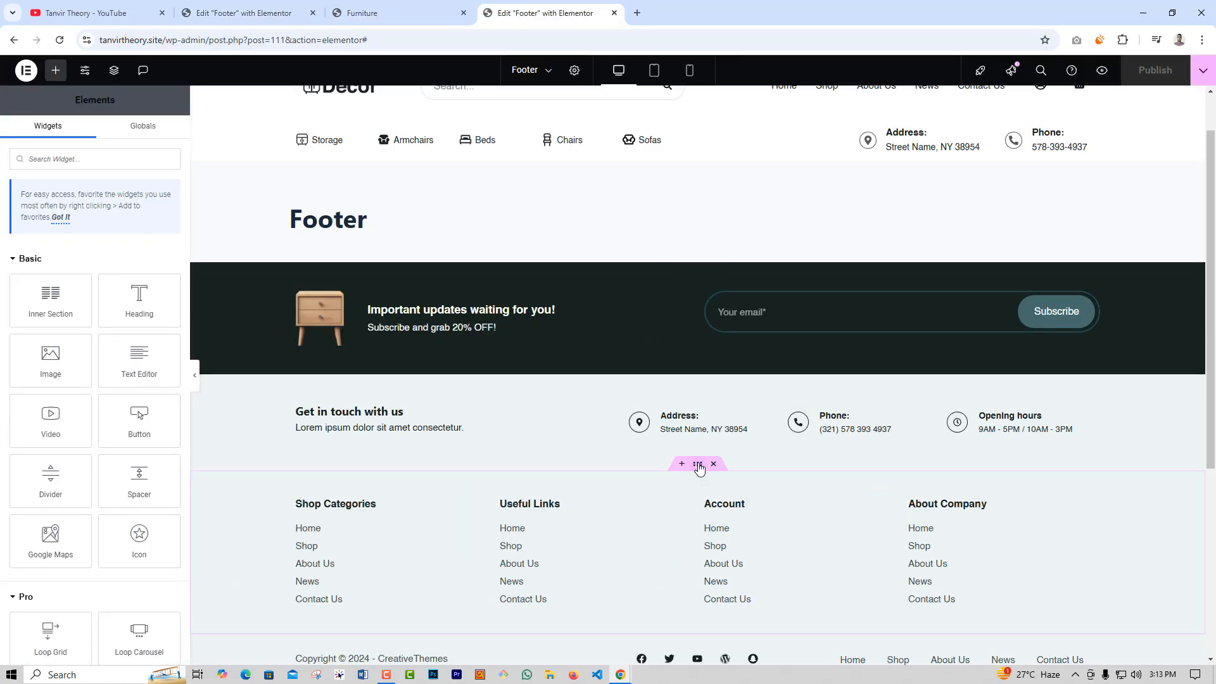
right_click(699, 465)
click(727, 455)
click(254, 14)
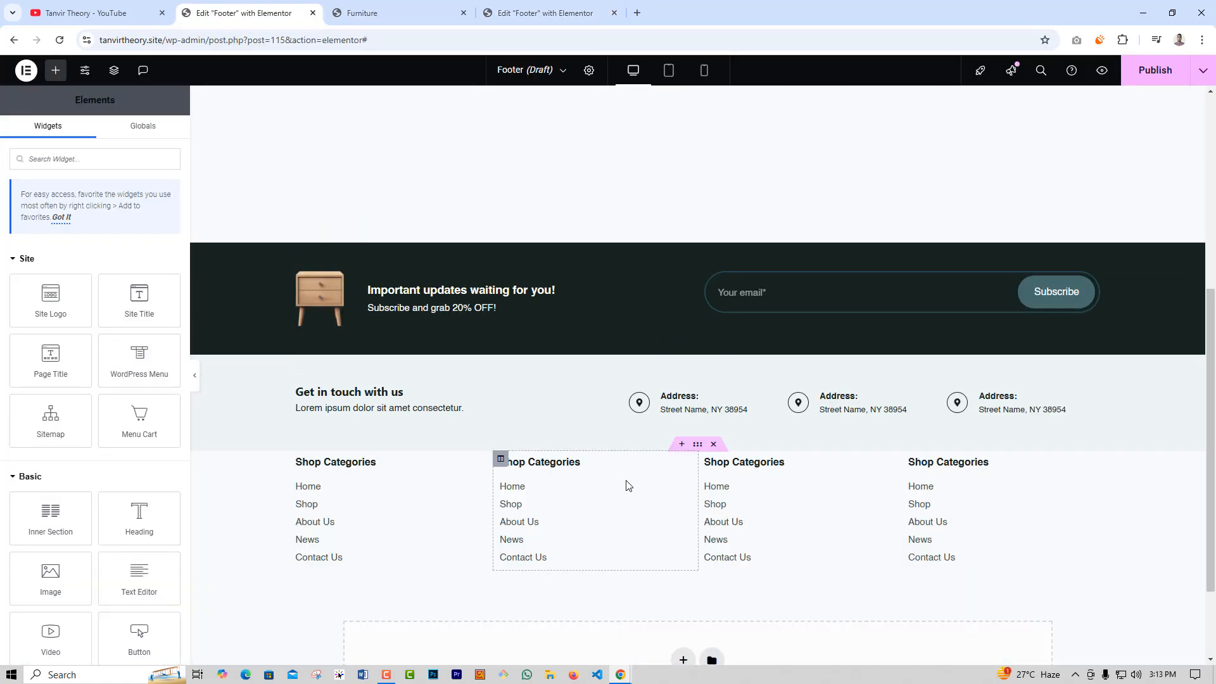
right_click(706, 449)
click(725, 500)
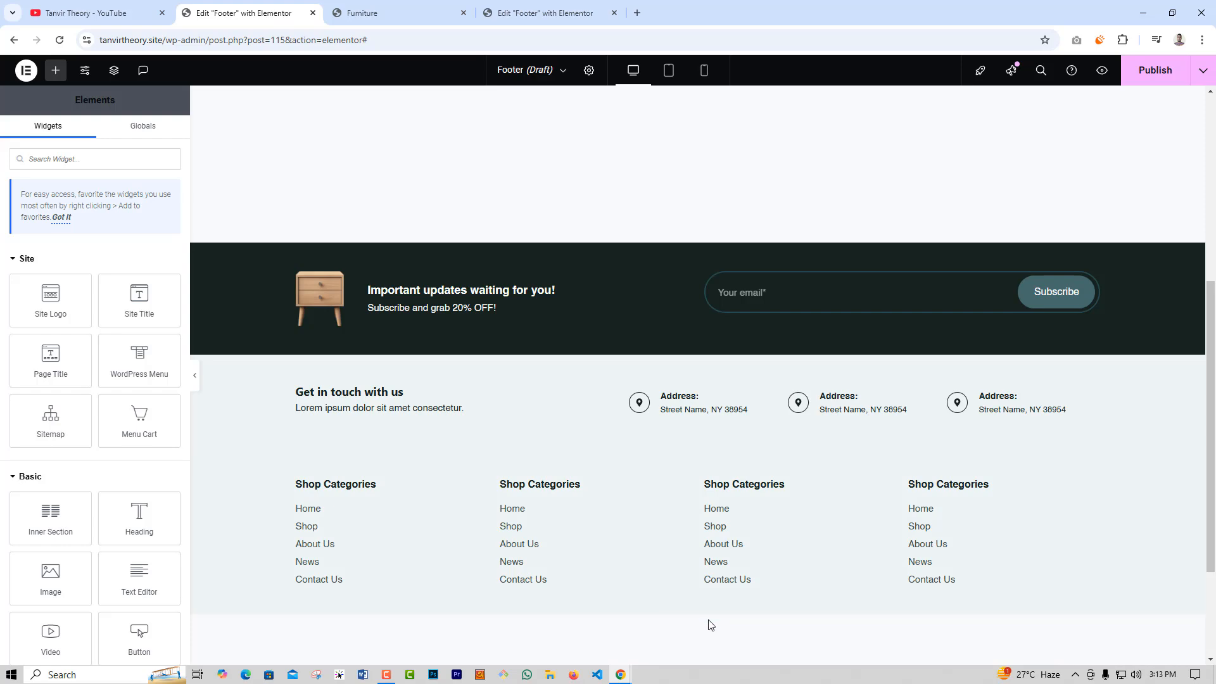
Following the reference footer's copyright row, add a three-column section below the link columns and make it full width
scroll(711, 626, down, 2)
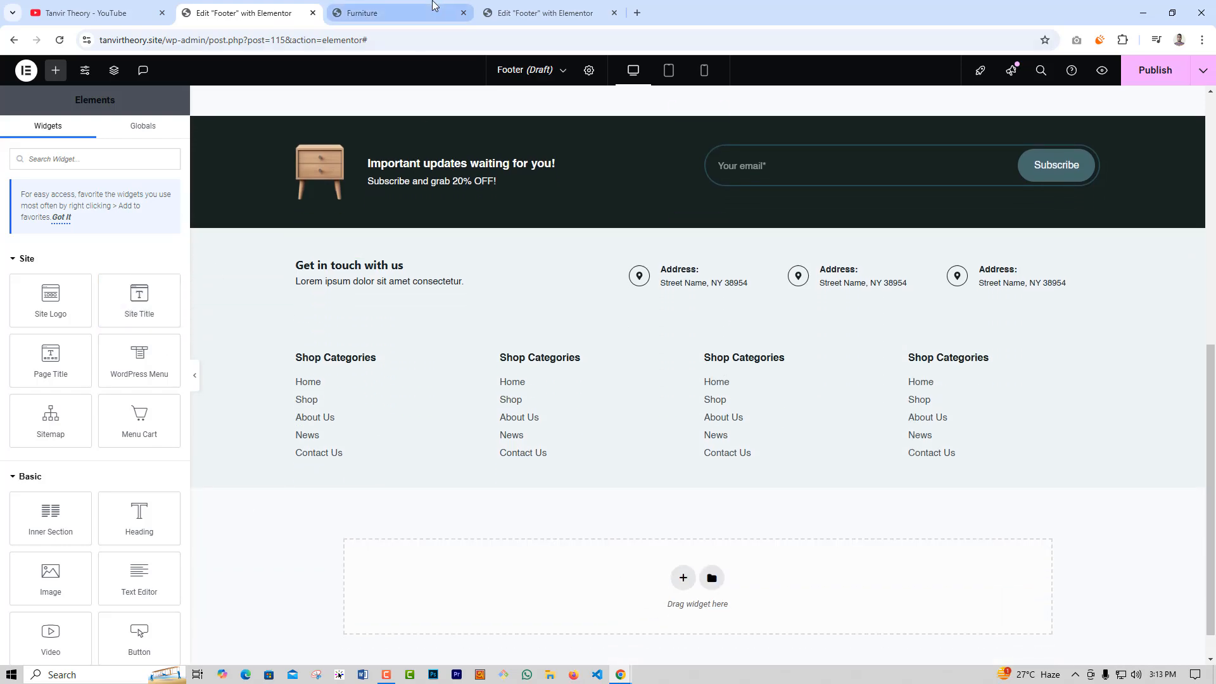
click(433, 5)
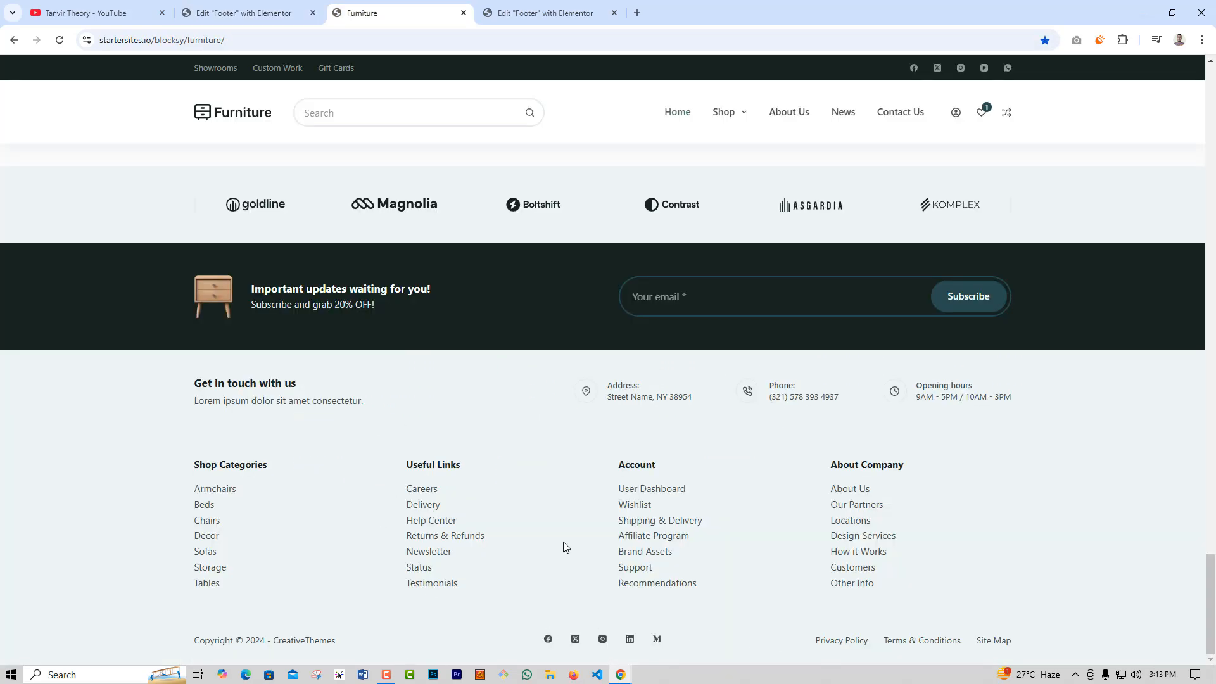
click(243, 13)
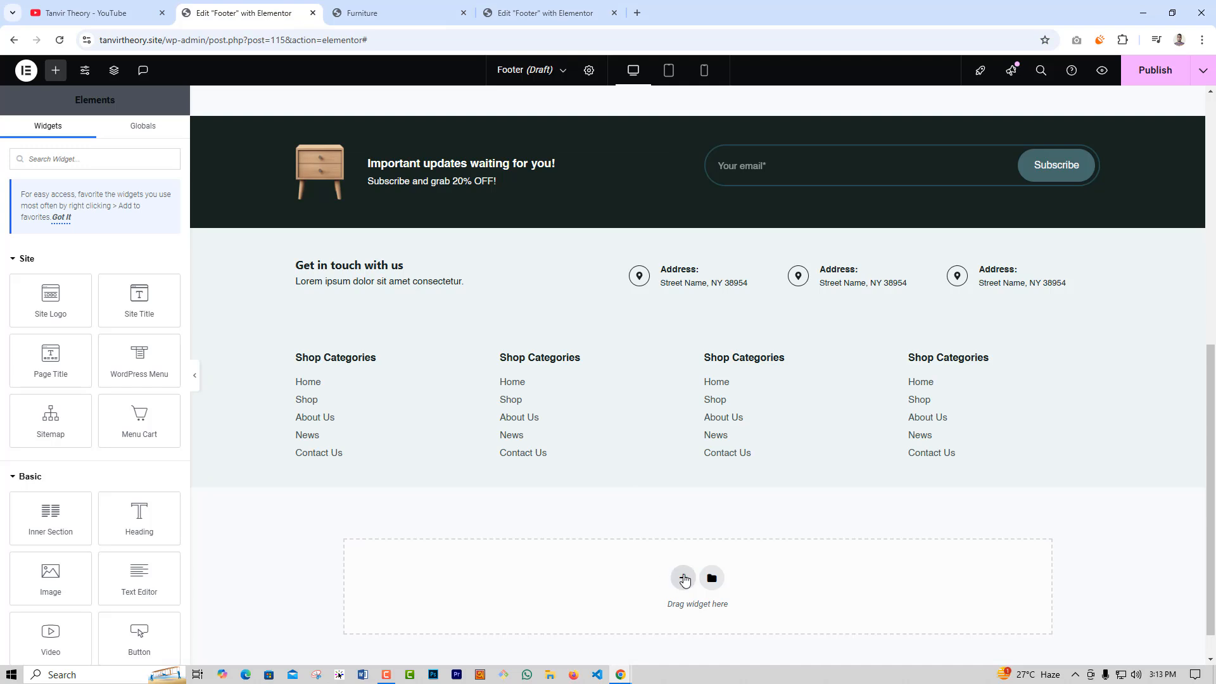
click(682, 578)
click(654, 598)
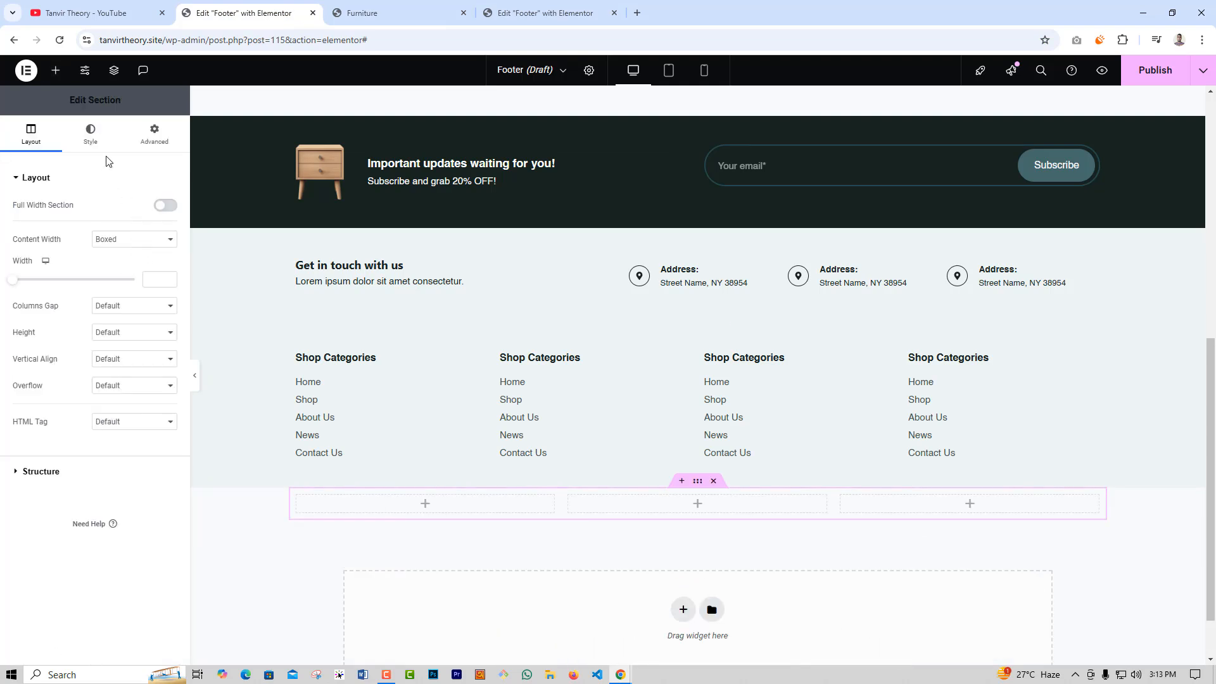
click(166, 181)
click(99, 180)
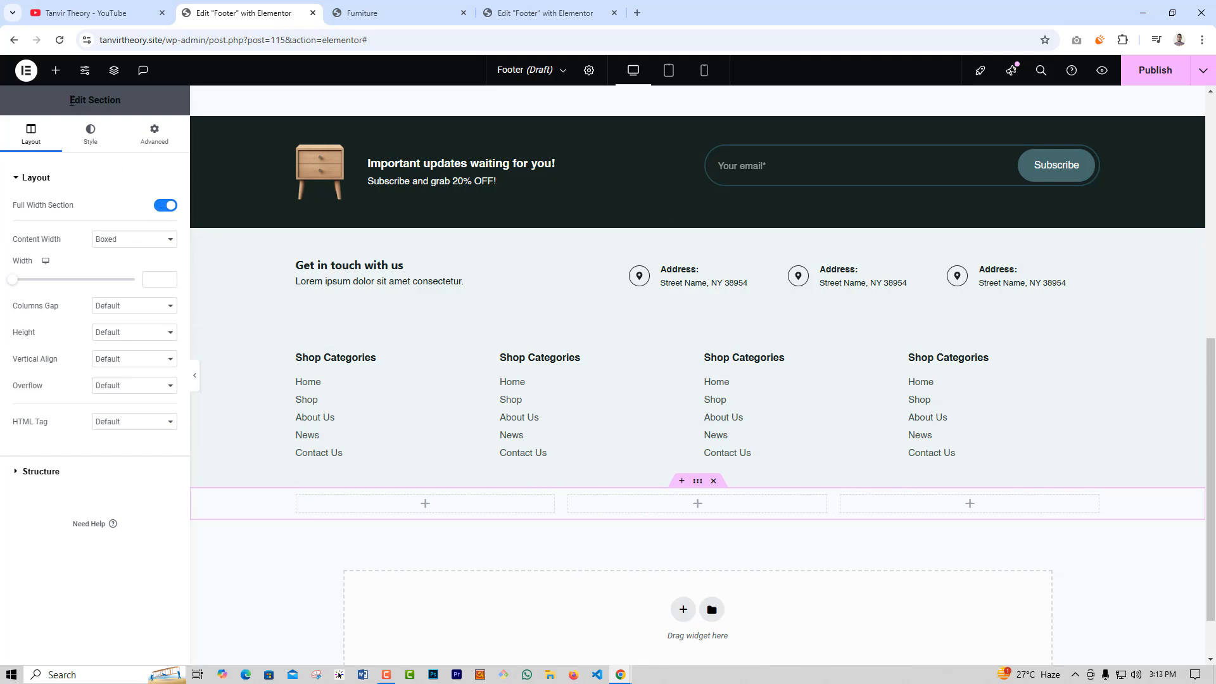
Add a heading to the copyright row's first column with the text "Copyright © 2024 - CreativeThemes" copied from the reference footer
click(56, 72)
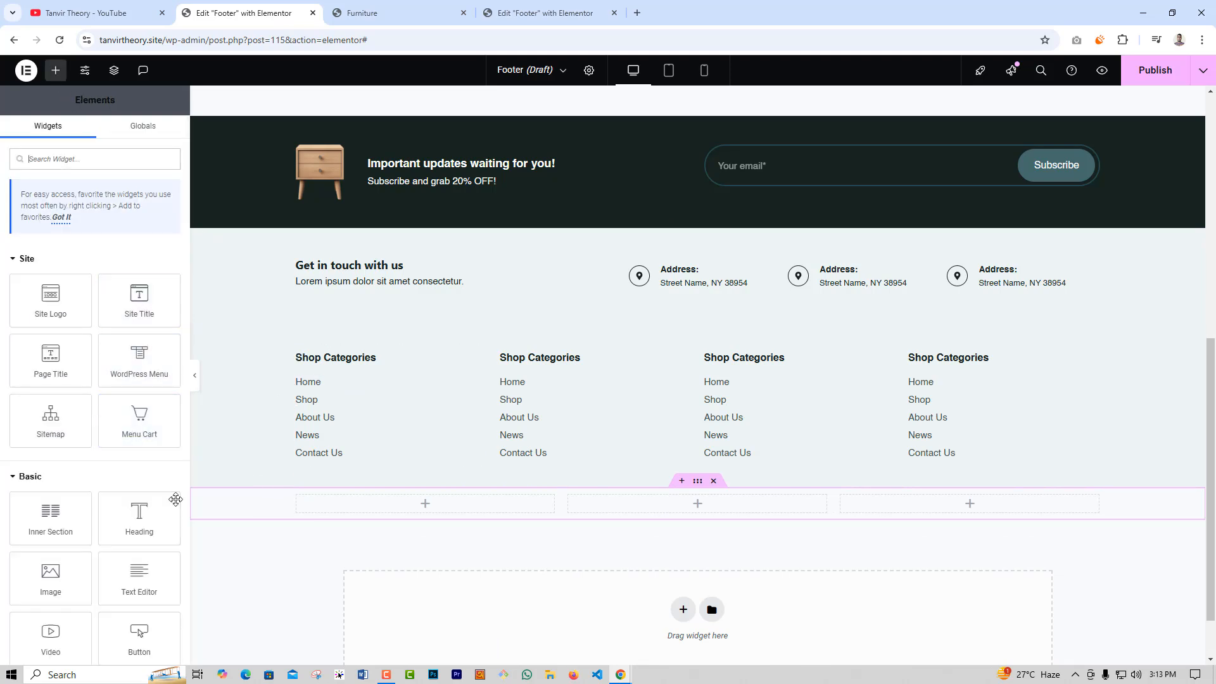
drag(148, 527, 330, 504)
click(354, 13)
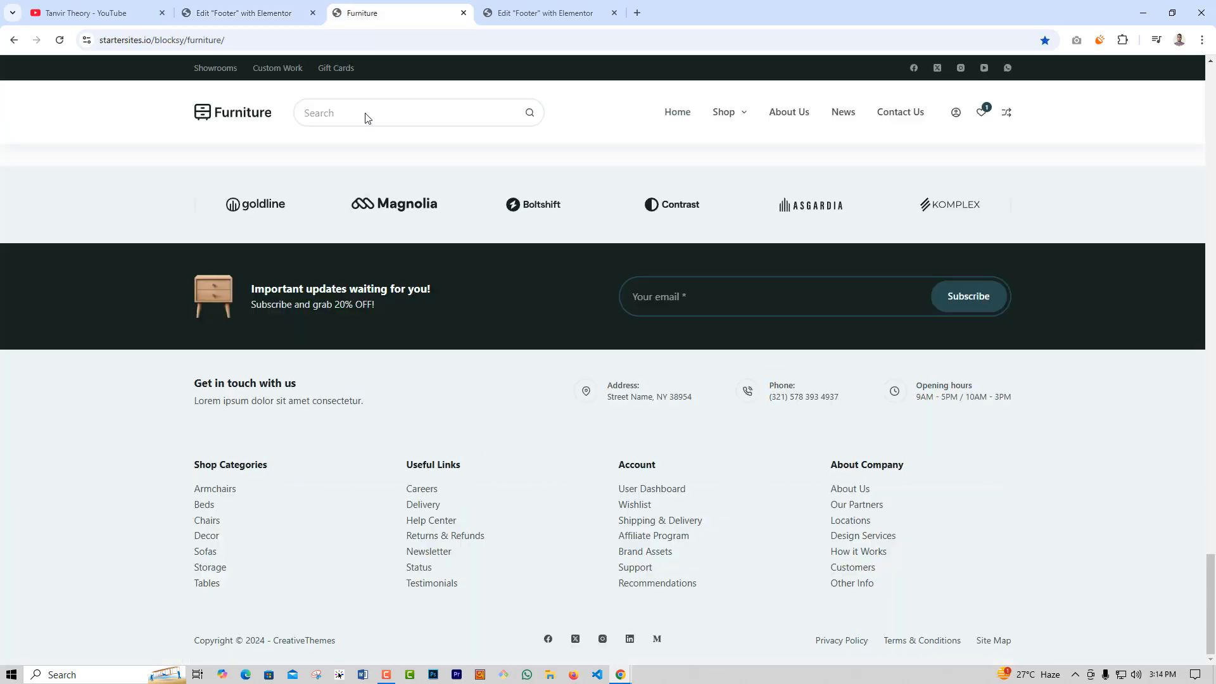
triple_click(258, 646)
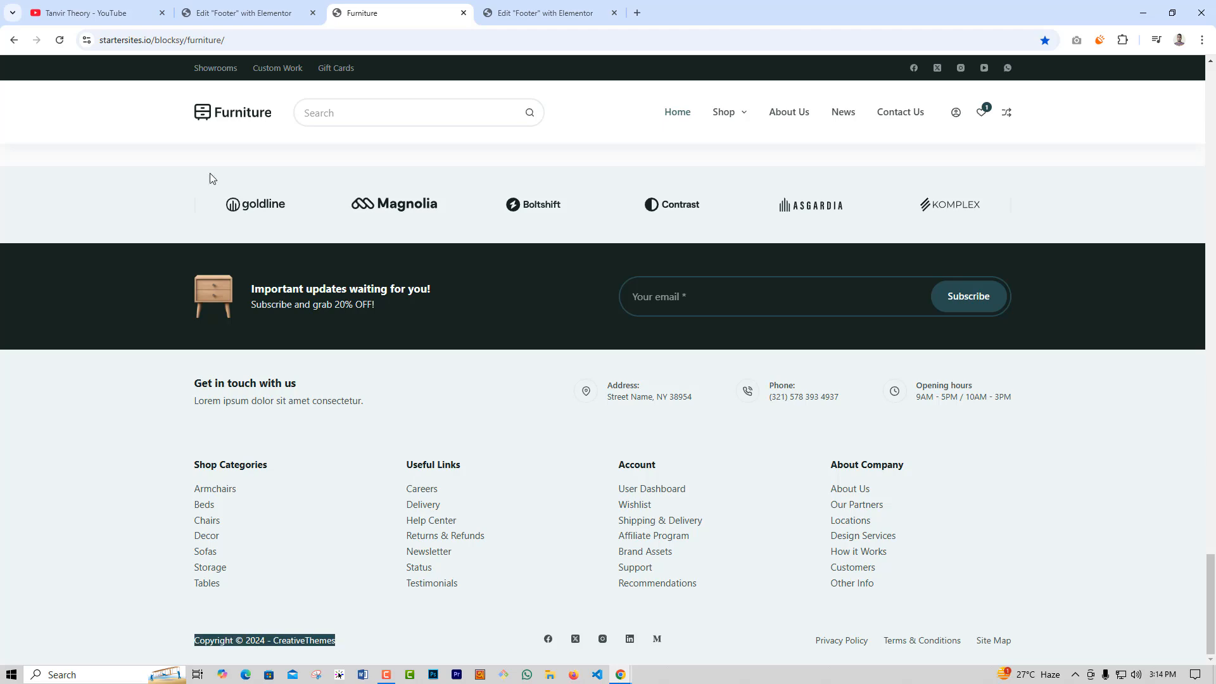
click(89, 13)
click(234, 17)
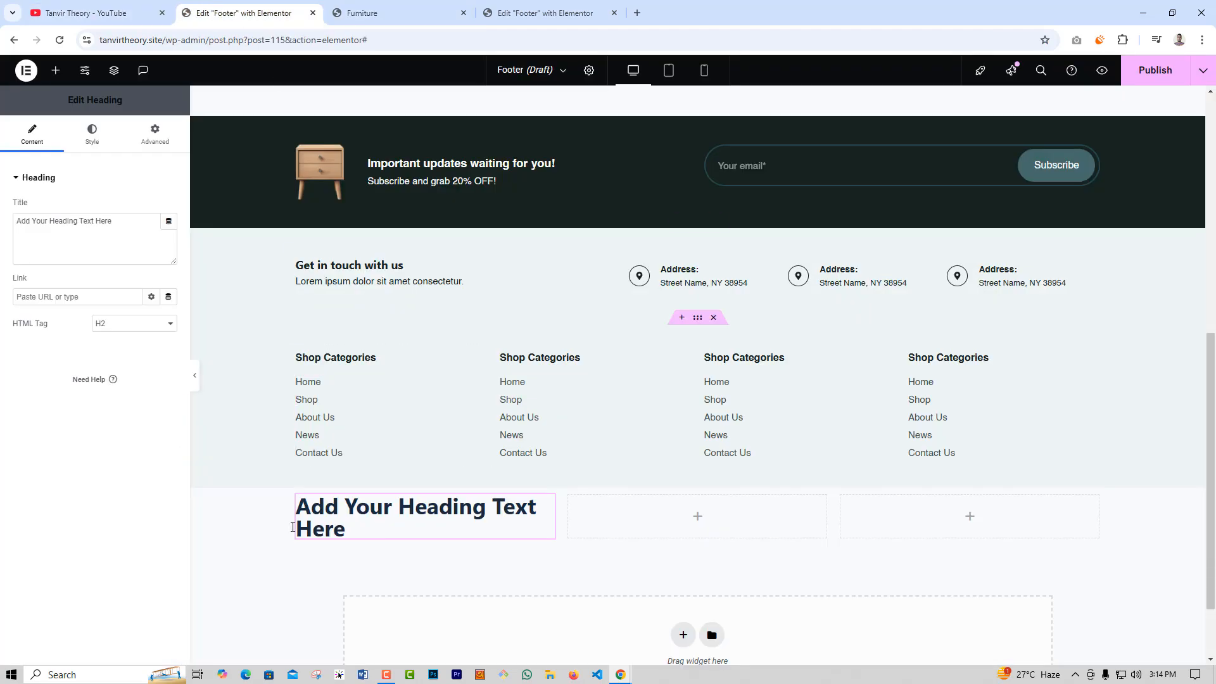
triple_click(56, 225)
key(ctrl+v)
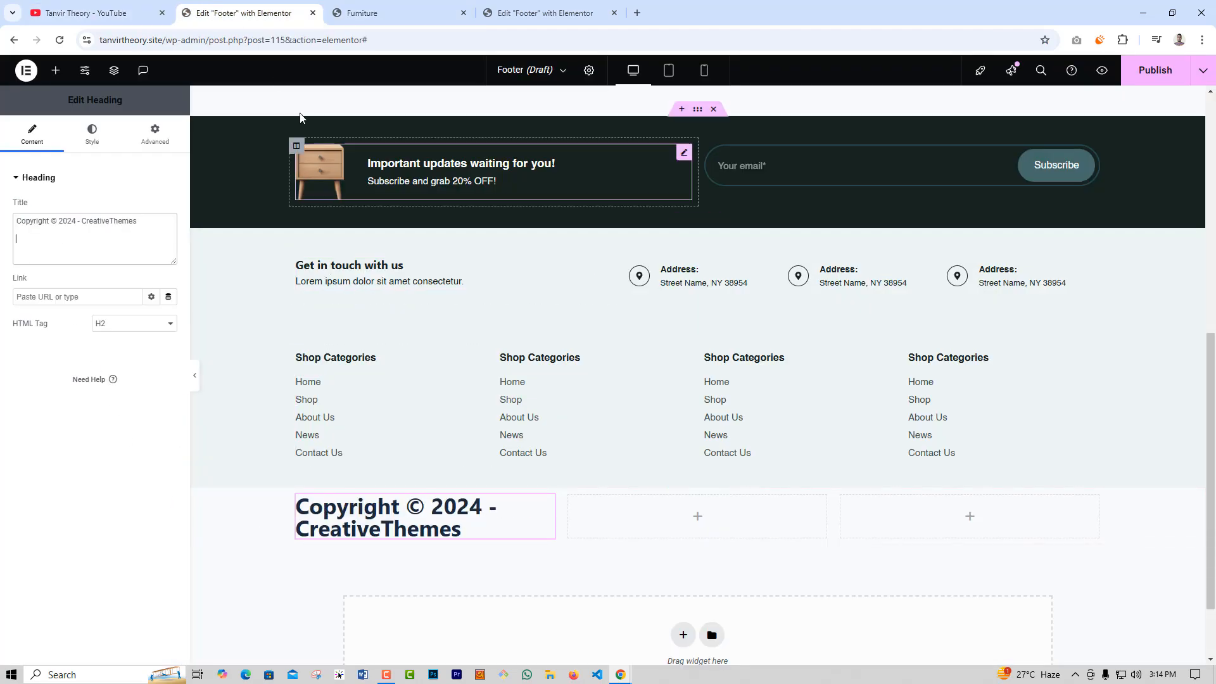
Copy the copyright heading from the finished footer template and paste only its style onto the new copyright heading
click(545, 13)
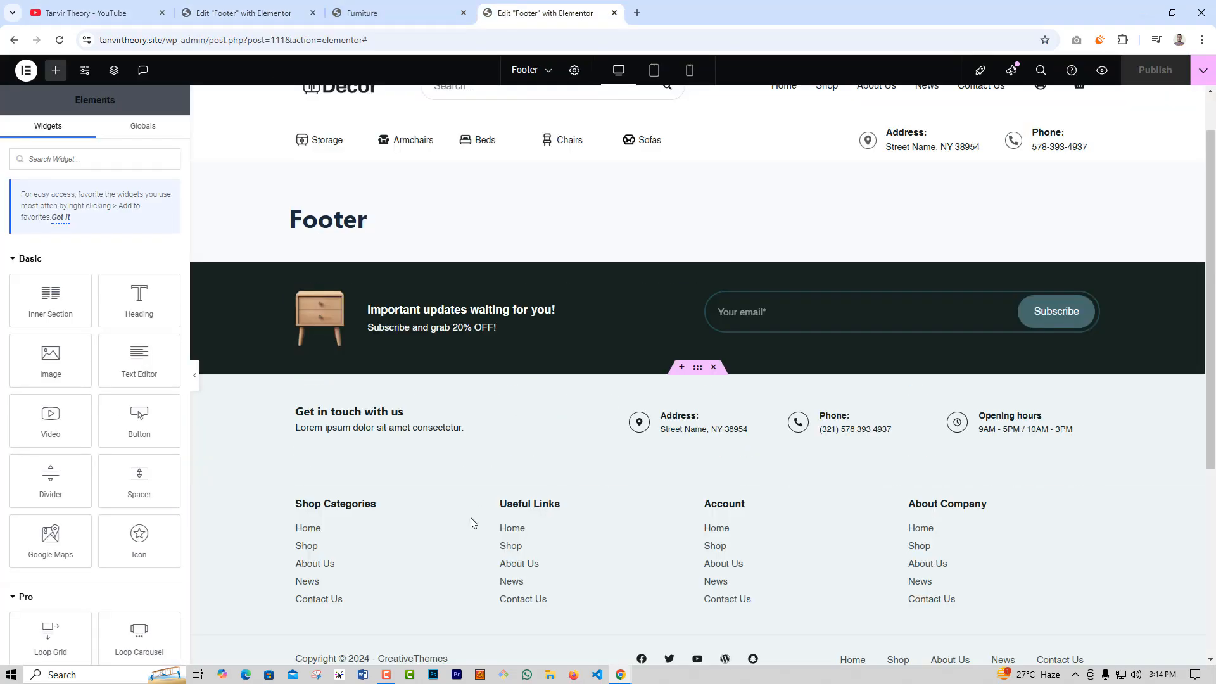
right_click(367, 657)
click(399, 430)
click(222, 10)
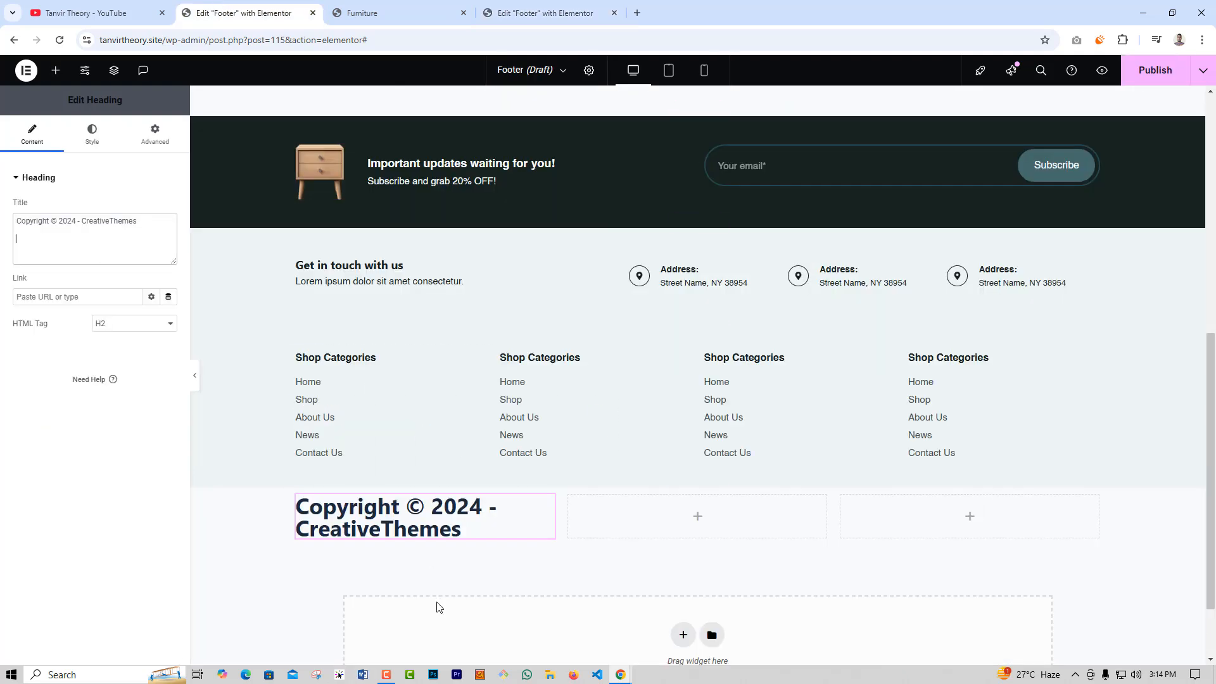
right_click(416, 522)
click(631, 505)
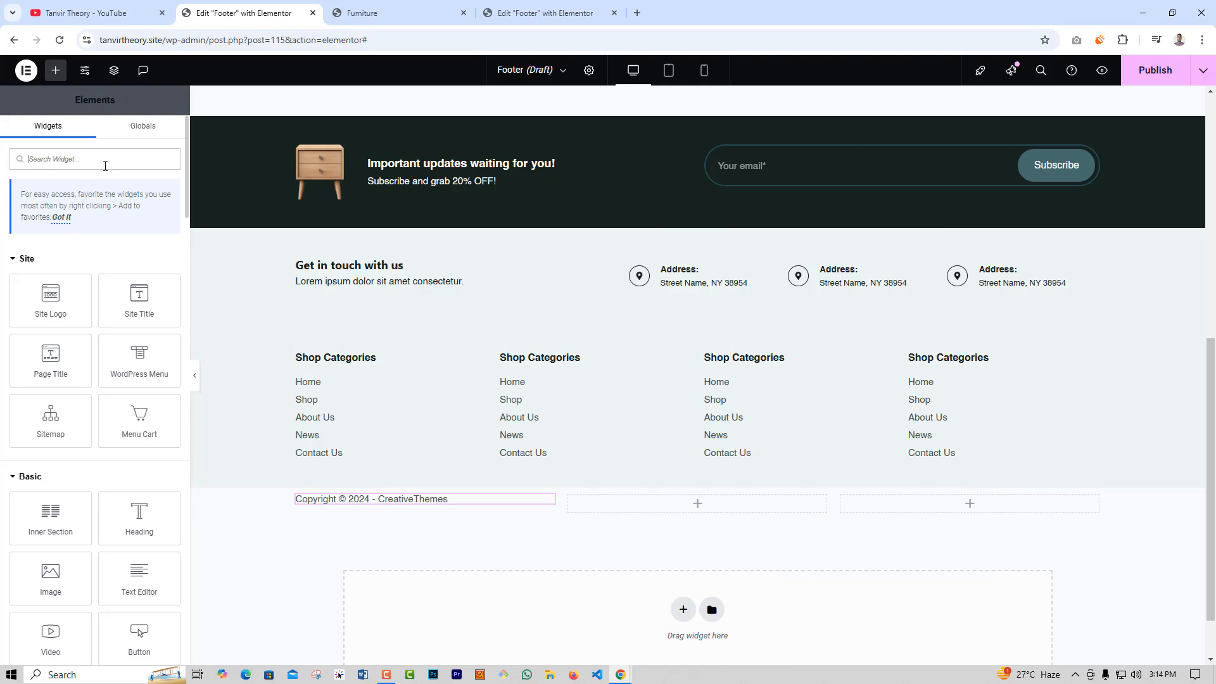
Add a Social Icons widget to the copyright row's middle column with an extra Wordpress item
text(soci)
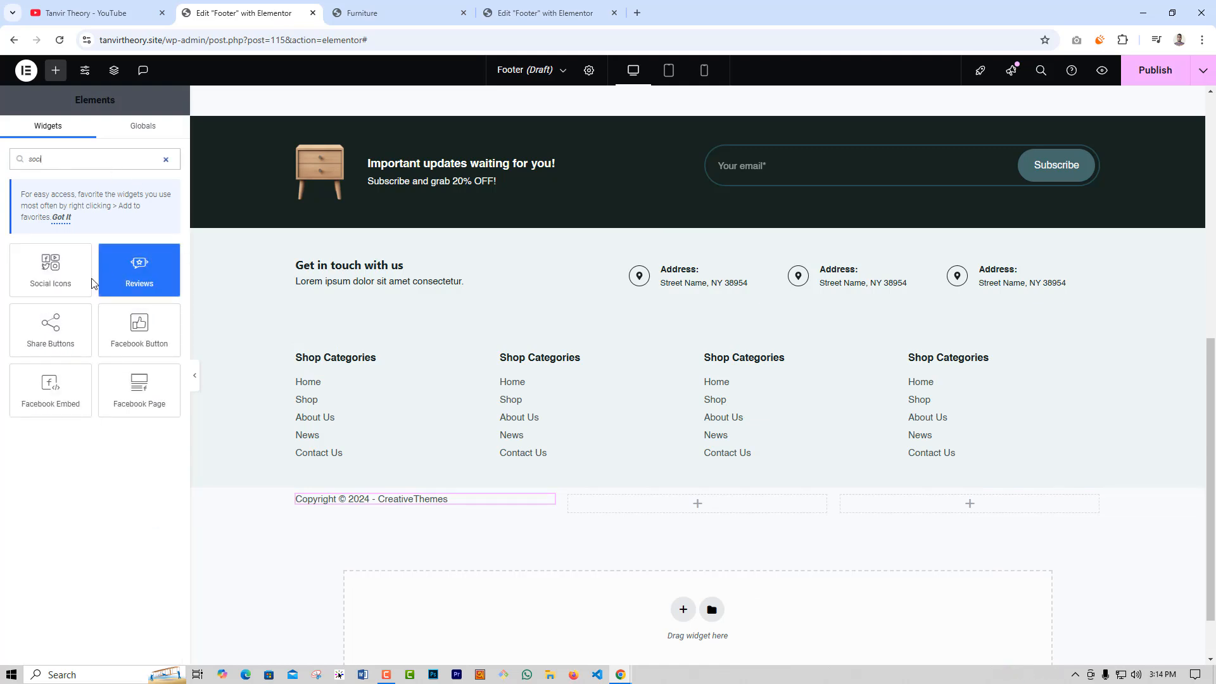
drag(51, 269, 667, 513)
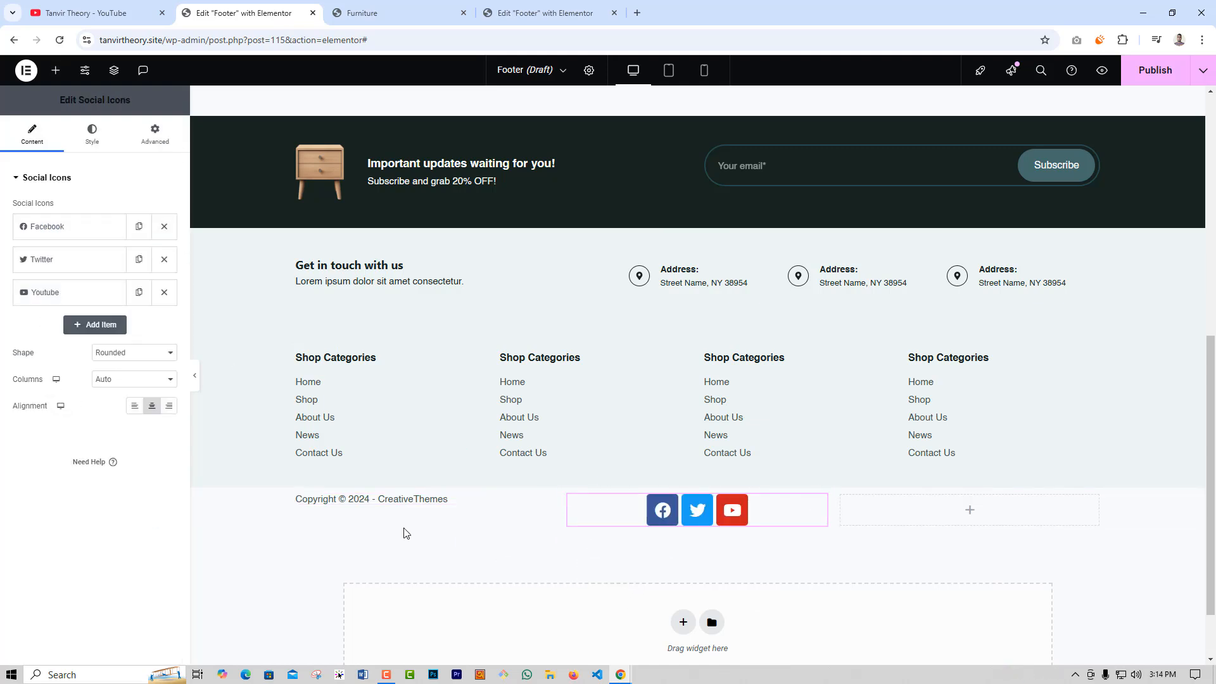
click(96, 330)
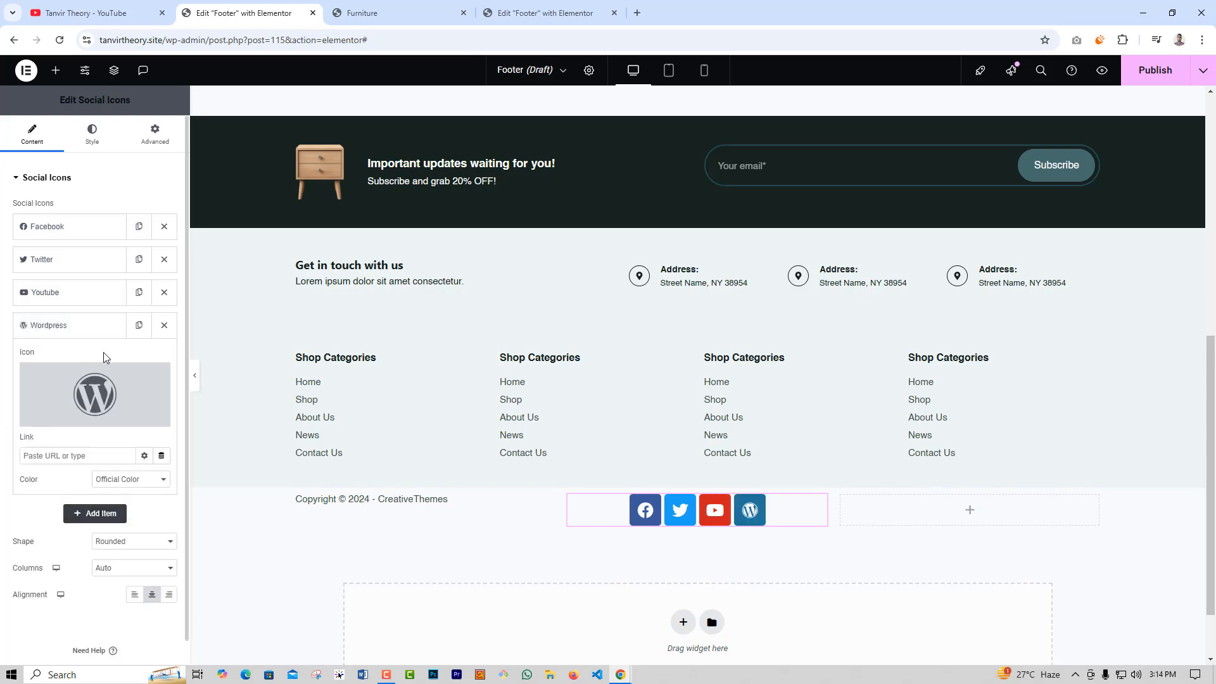
click(93, 330)
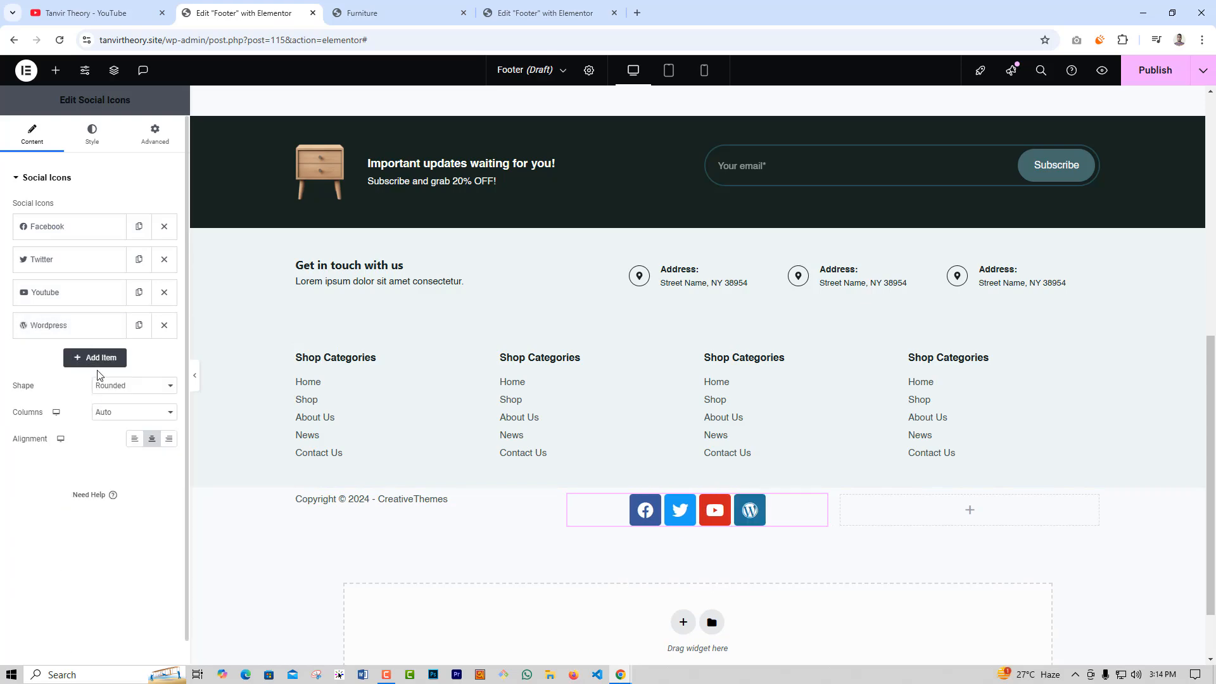
Copy the social icons column from the finished footer template and try pasting its style onto the new Social Icons widget
click(92, 135)
click(392, 12)
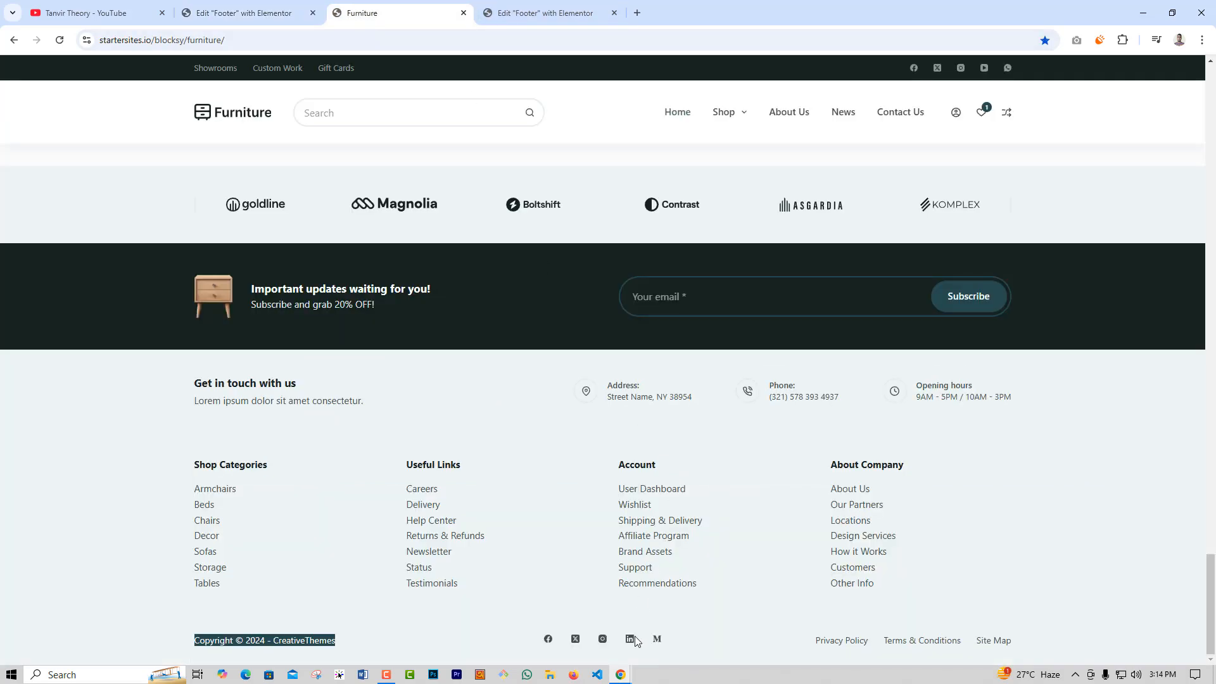
click(531, 5)
right_click(673, 643)
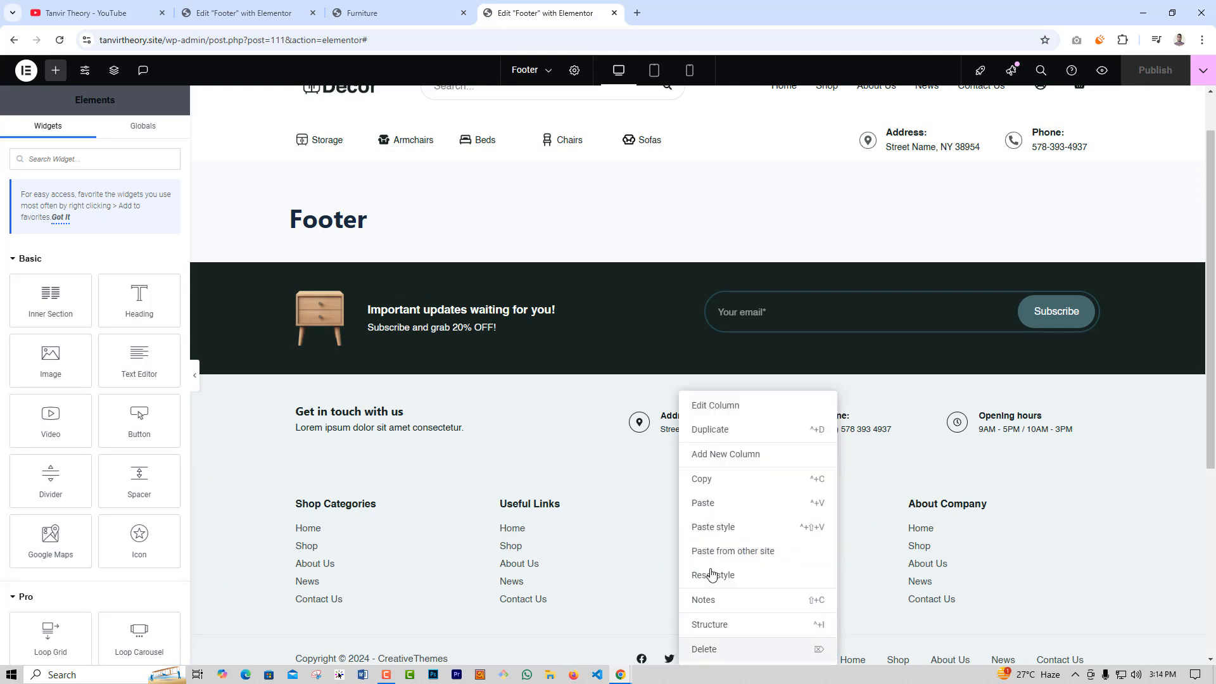
click(238, 7)
right_click(600, 515)
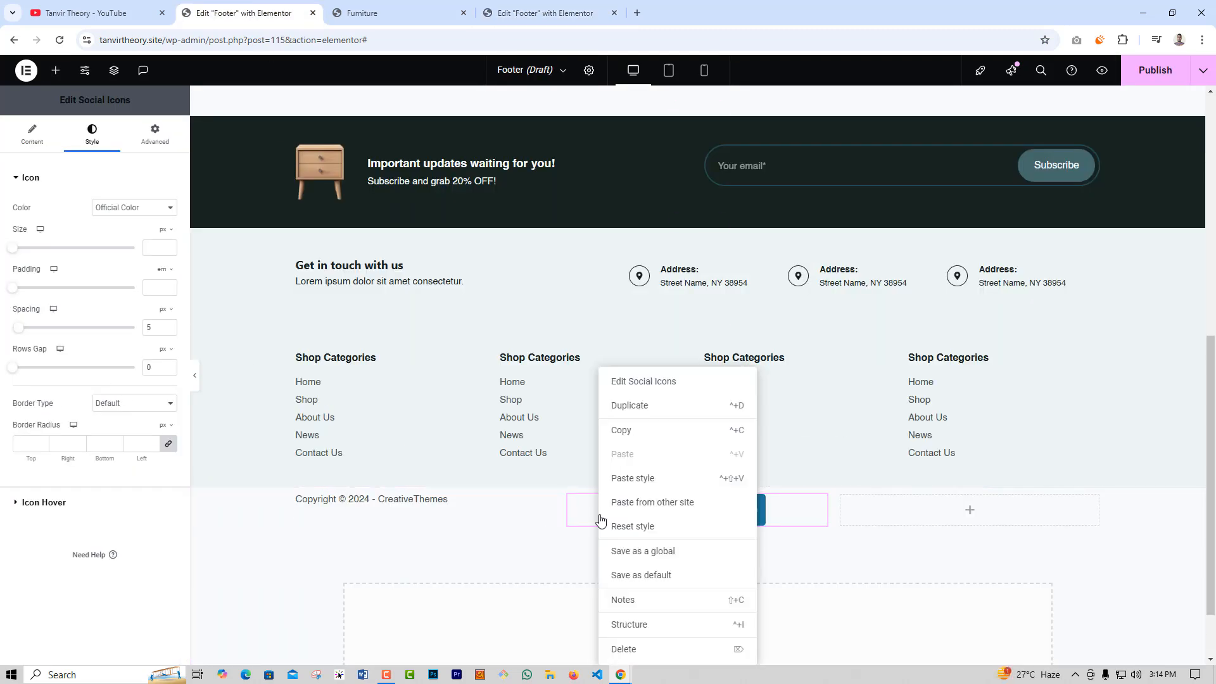
click(641, 480)
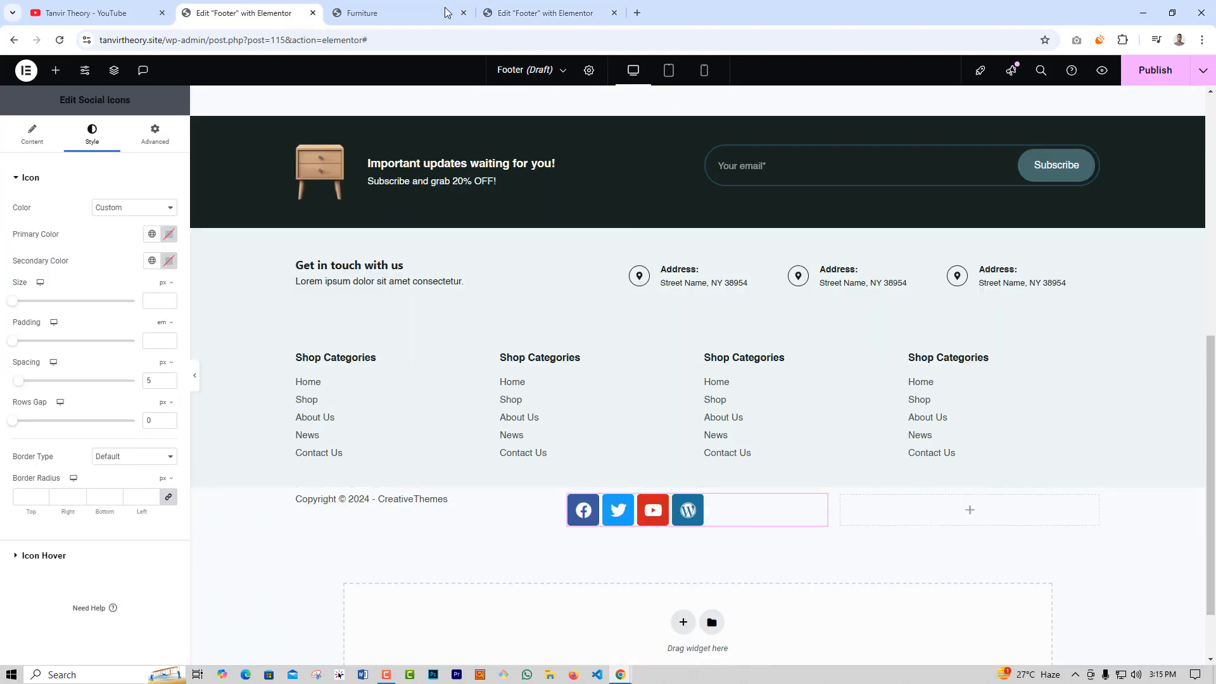
Replace the Social Icons widget with the copied social icons column and delete the leftover empty middle column
right_click(645, 516)
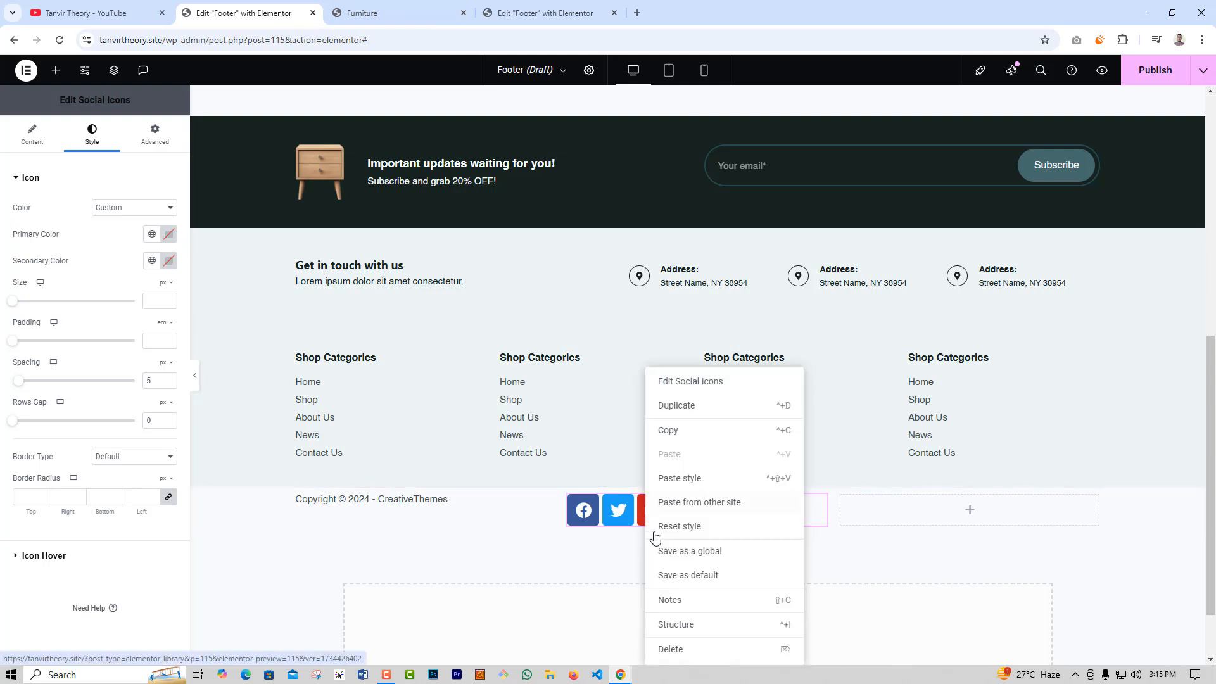
click(695, 653)
right_click(656, 556)
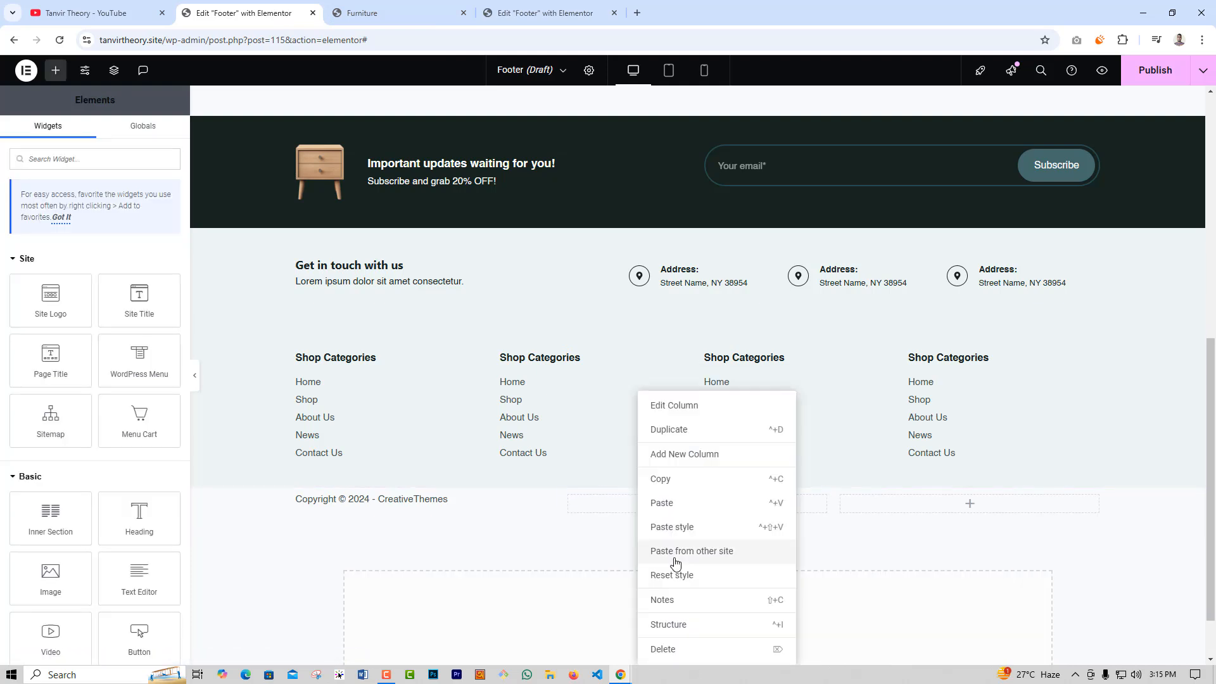
click(669, 507)
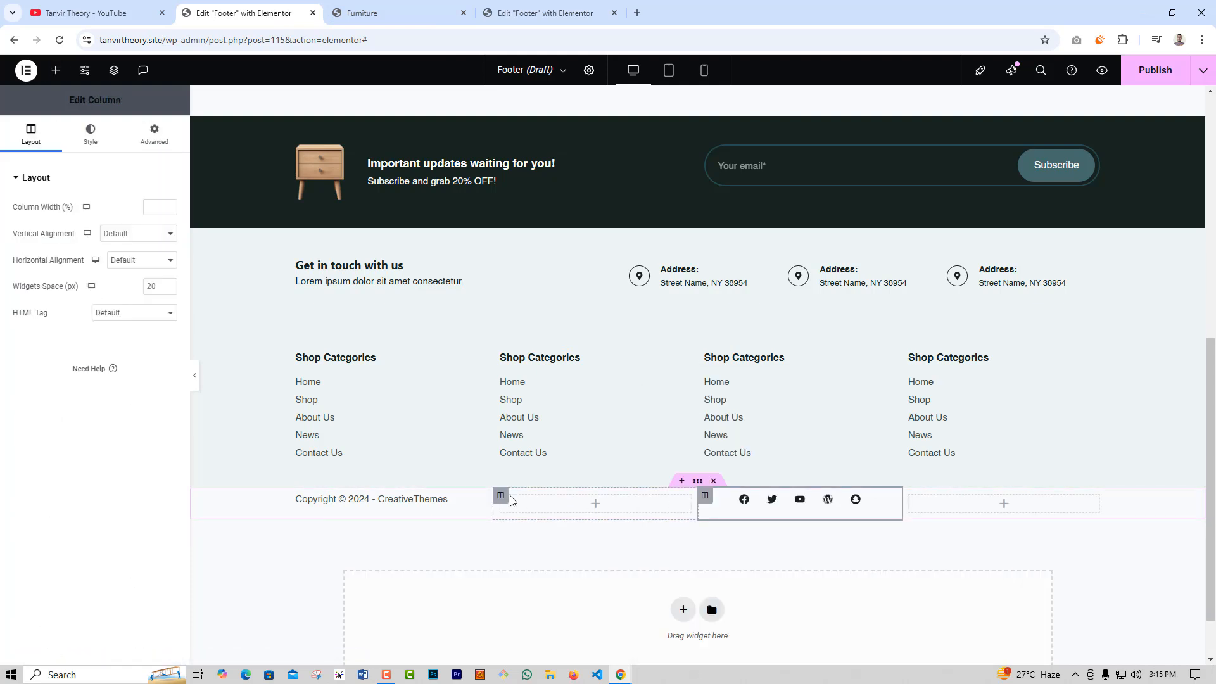
right_click(510, 501)
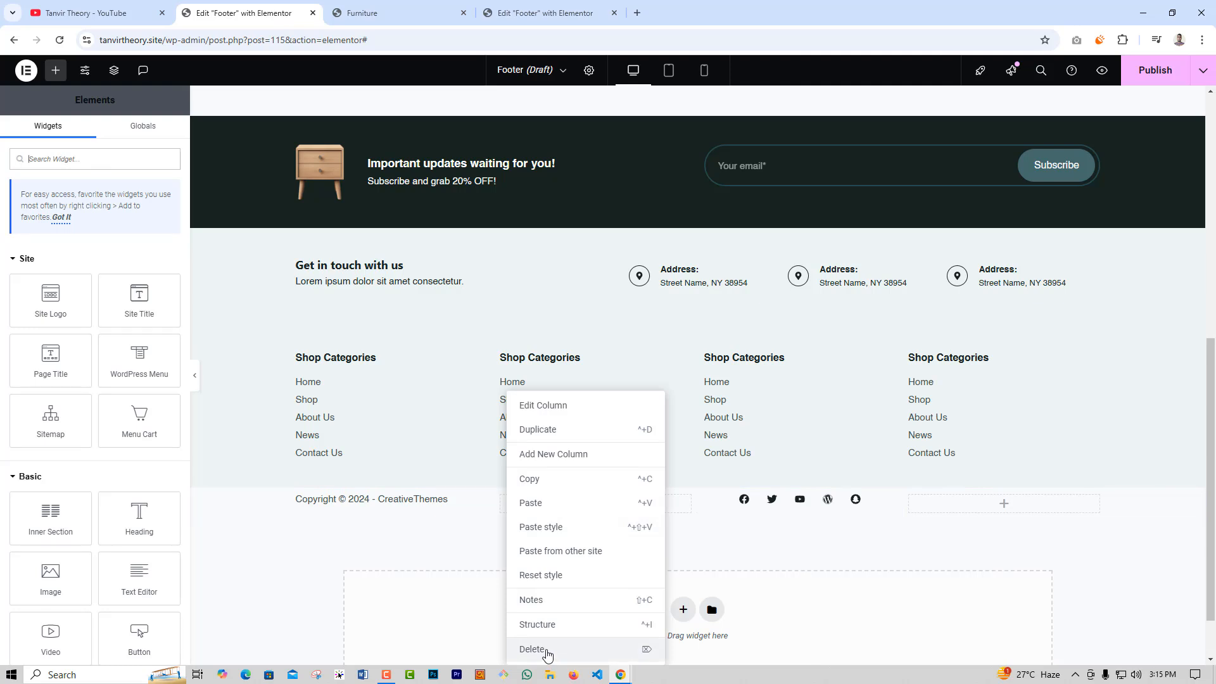
click(545, 649)
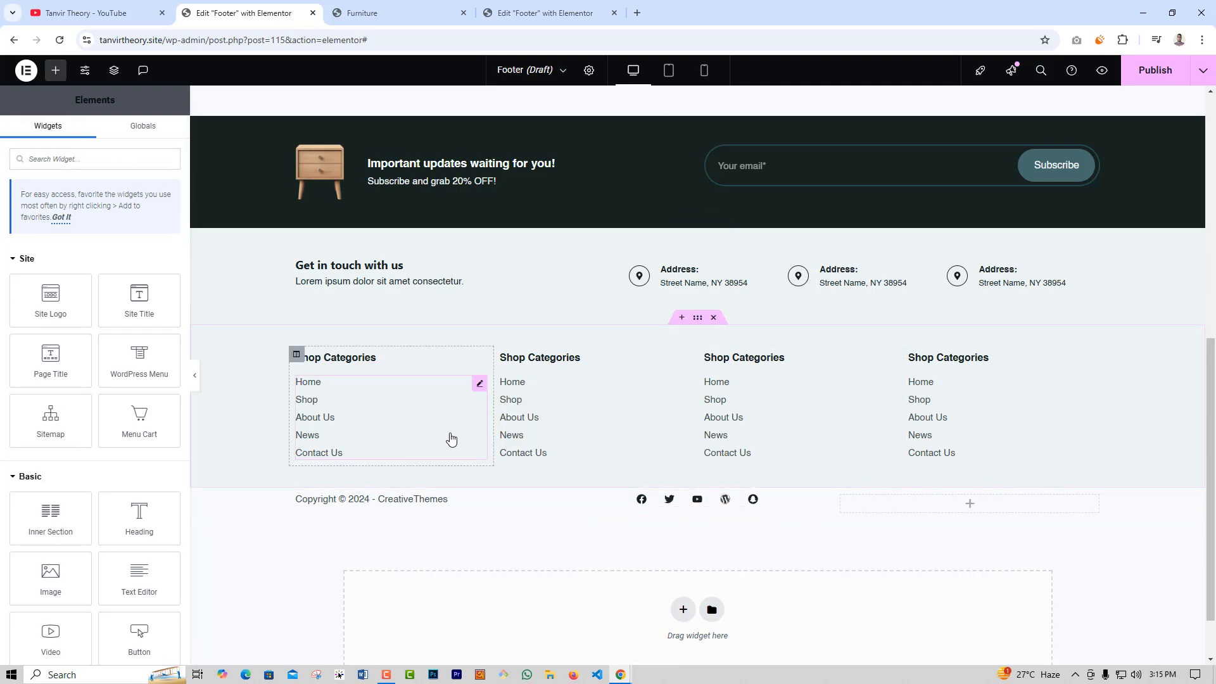
Add a WordPress Menu to the copyright row's last column, keeping the Horizontal layout and setting the mobile dropdown breakpoint to None
text(menu)
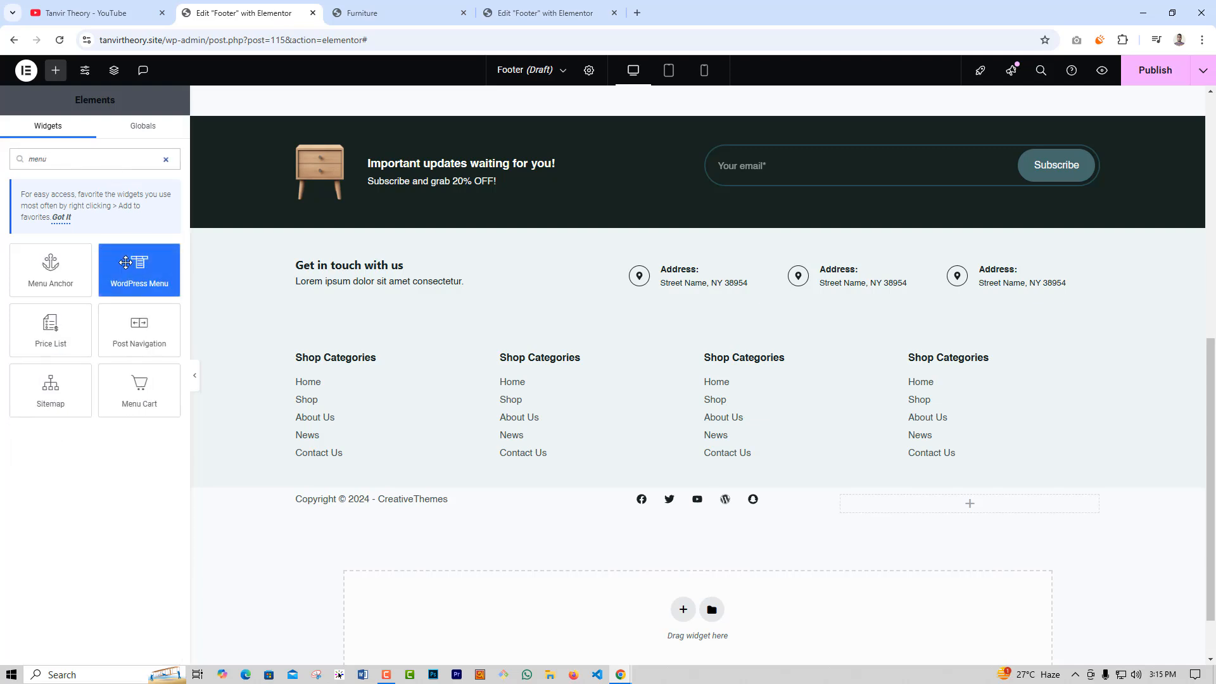
drag(125, 262, 940, 505)
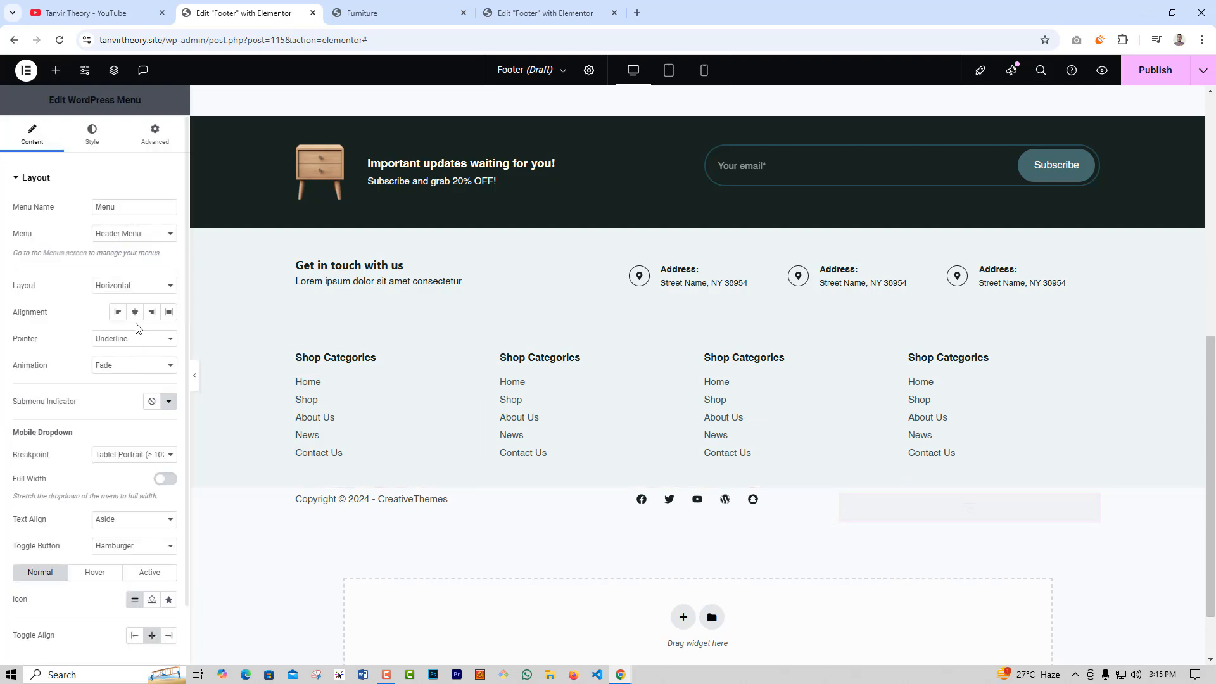
click(132, 286)
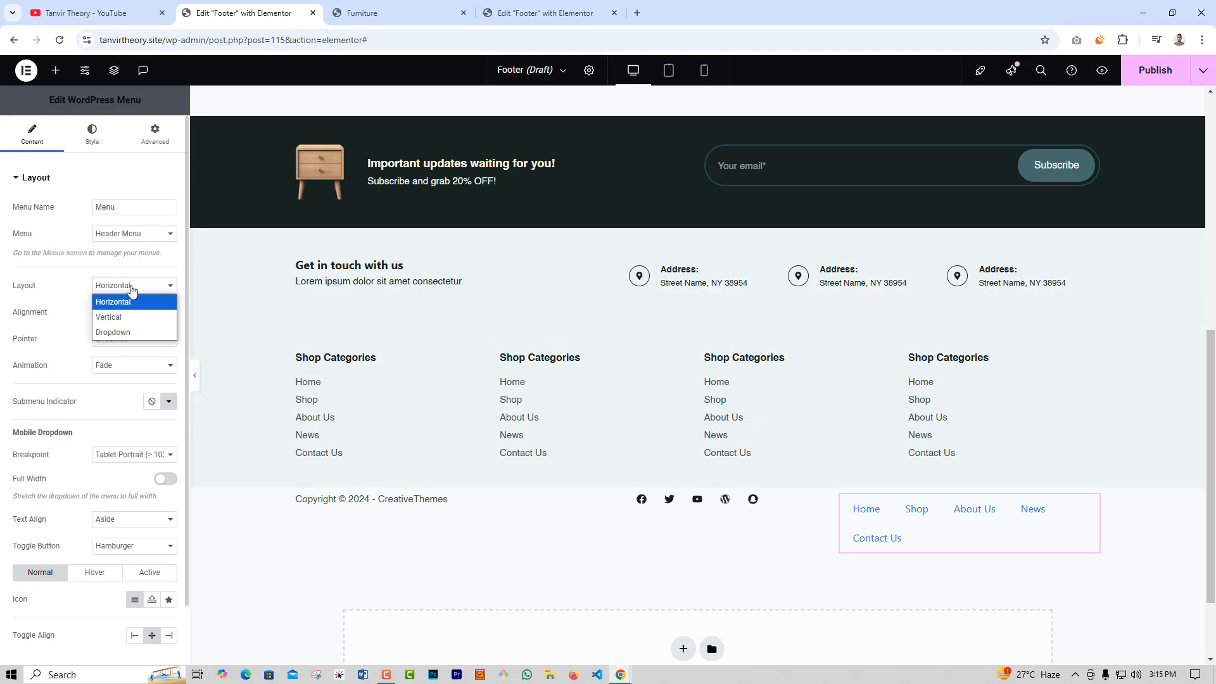
click(88, 298)
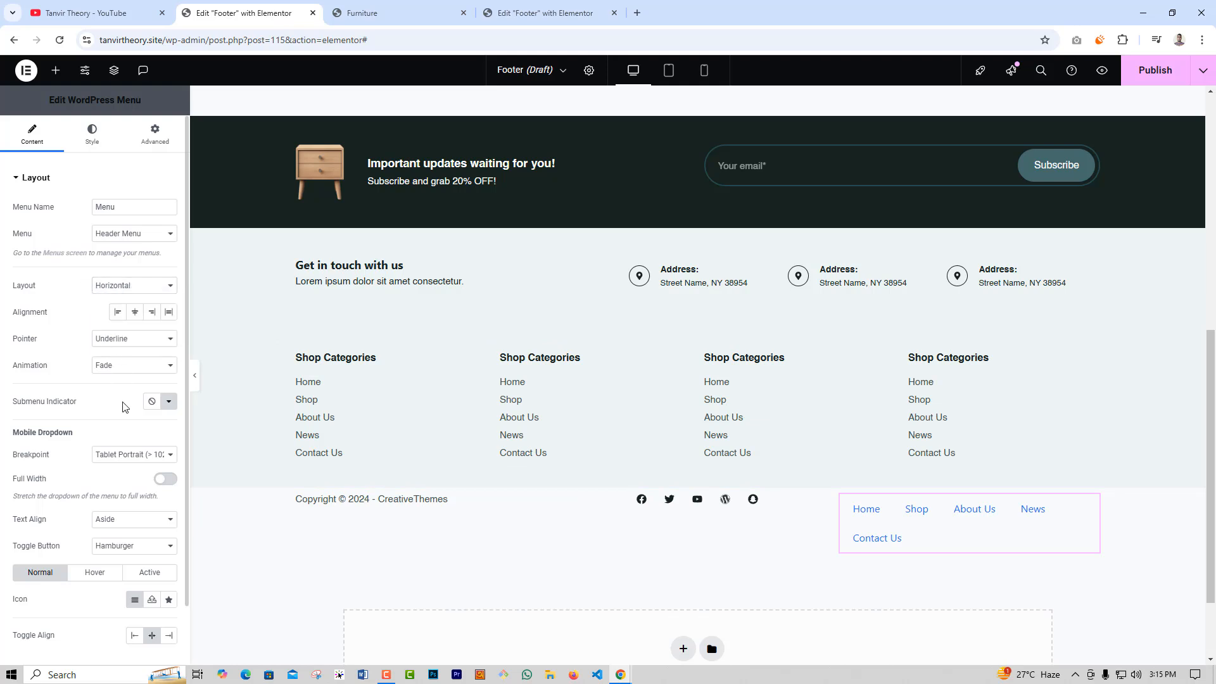
click(126, 454)
click(120, 499)
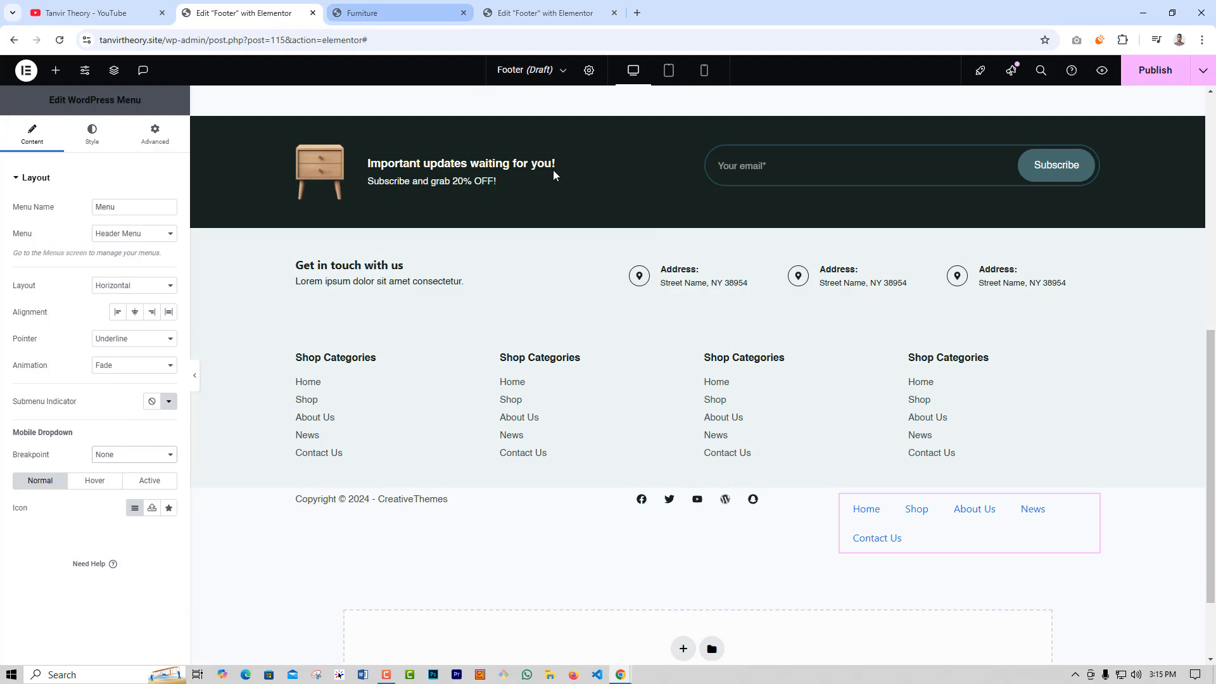
Copy the menu in the second link column and paste only its style onto the copyright row's menu
right_click(533, 417)
click(549, 429)
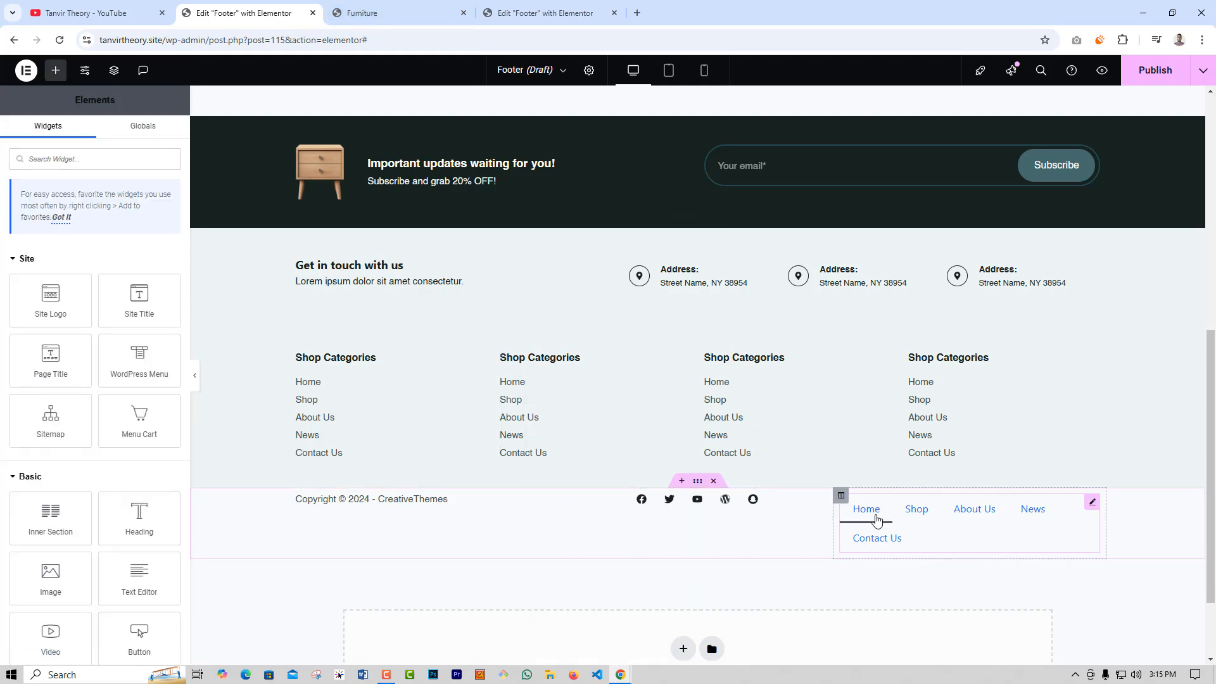
right_click(877, 516)
click(920, 475)
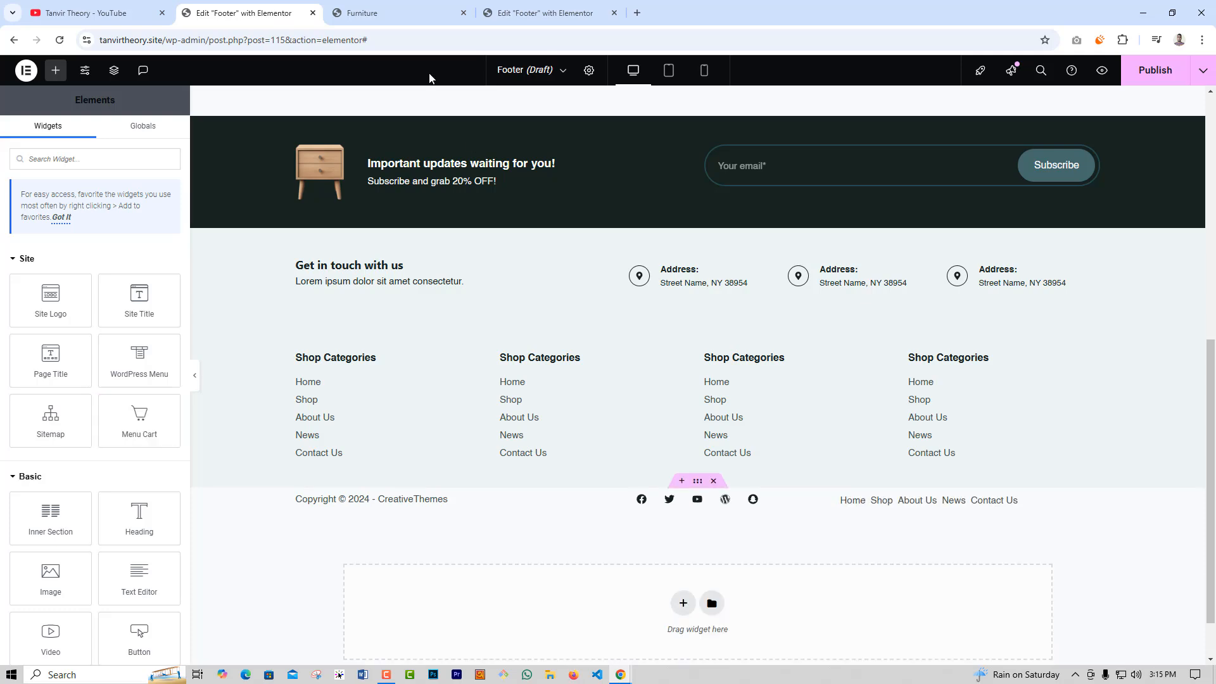
Copy the copyright section from the finished footer template and paste only its style onto the new copyright section
key(ctrl+Tab)
key(ctrl+Tab)
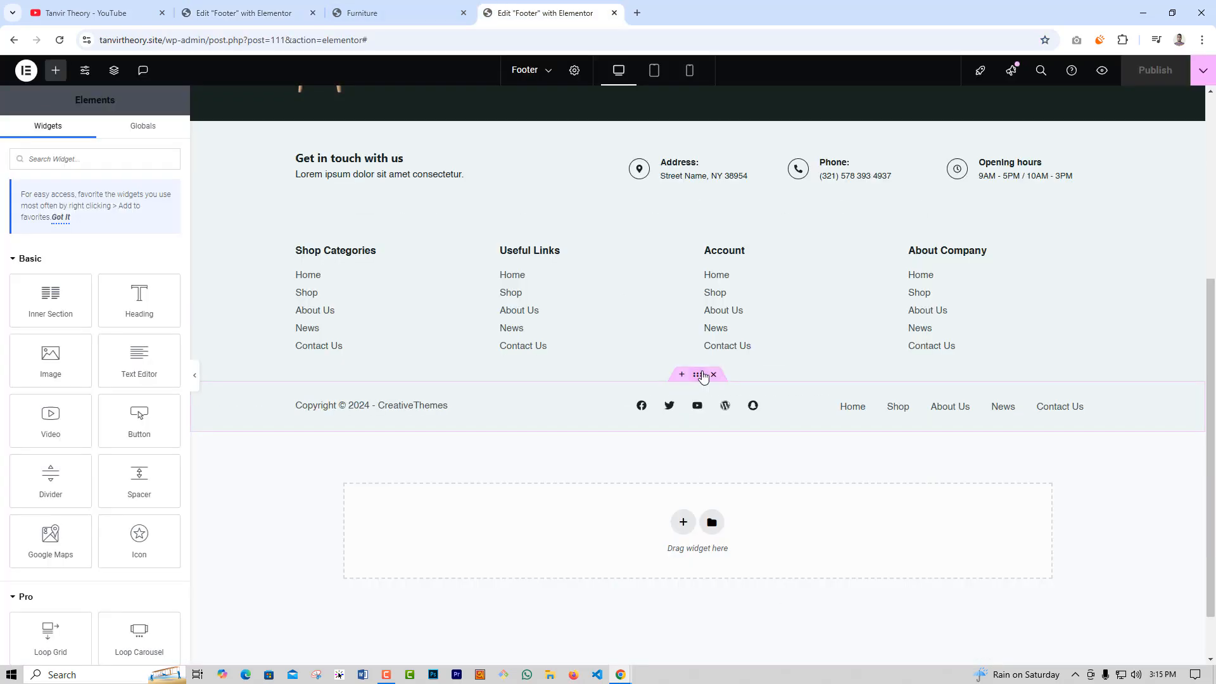
right_click(698, 377)
click(728, 436)
click(253, 12)
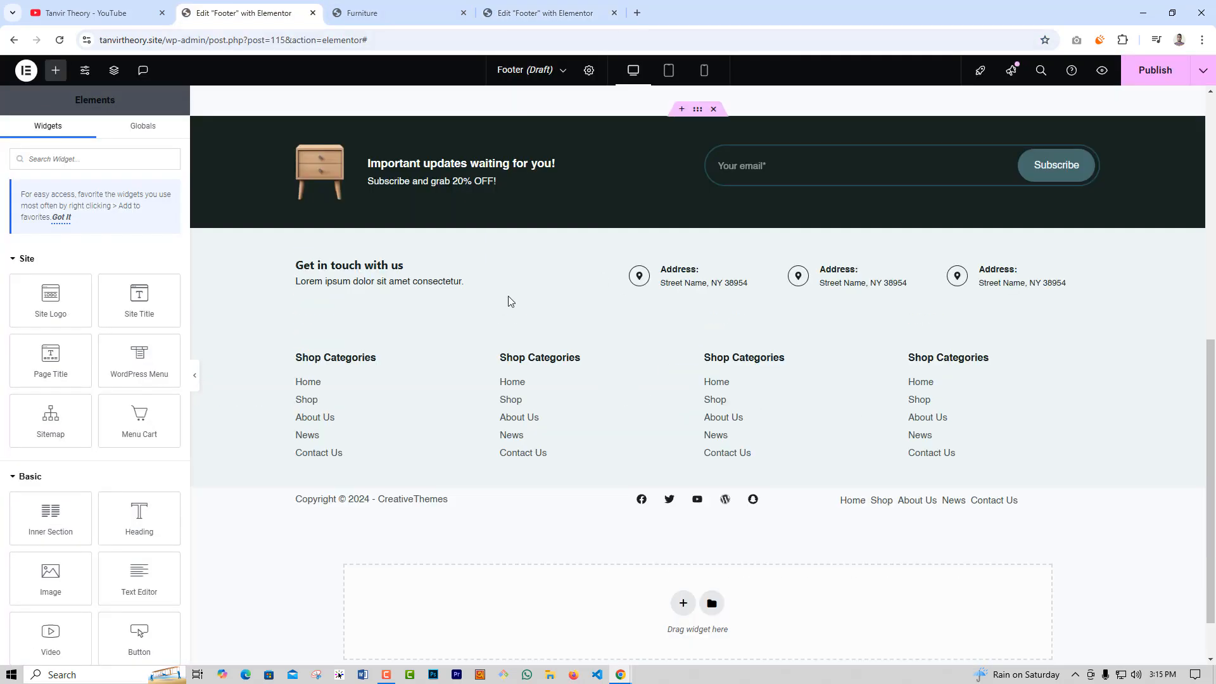
right_click(698, 481)
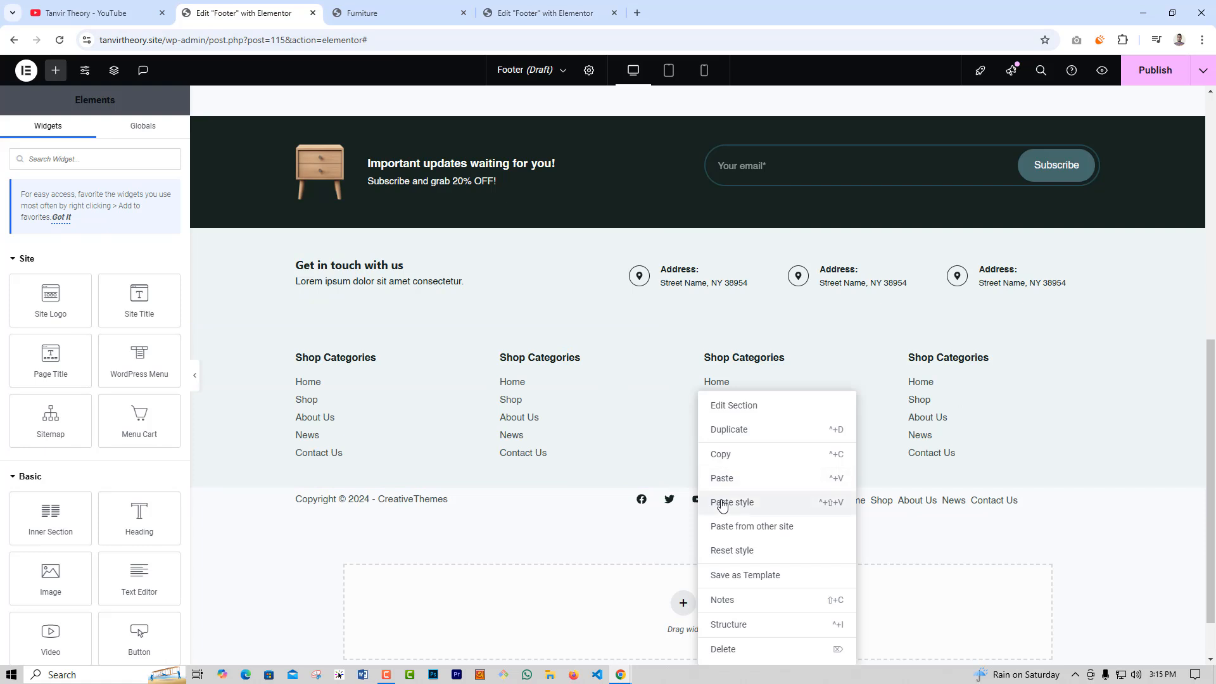
click(726, 504)
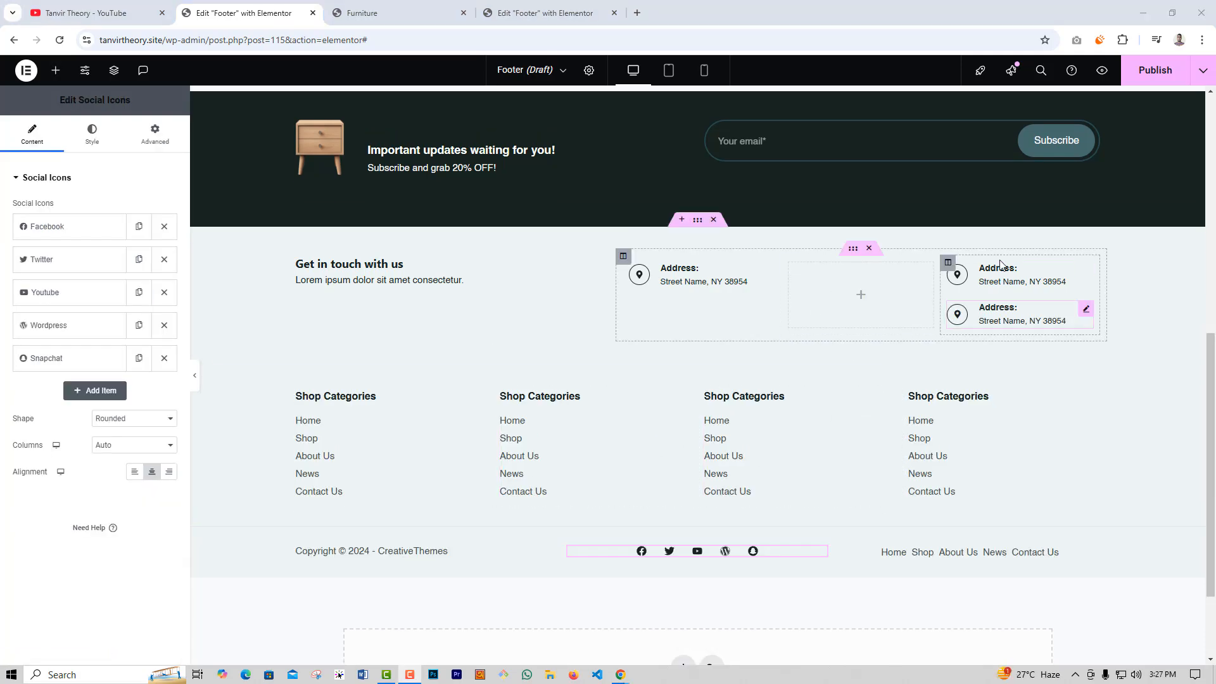
Publish the footer template with an Include condition for the Entire Site and save the display settings
click(1154, 70)
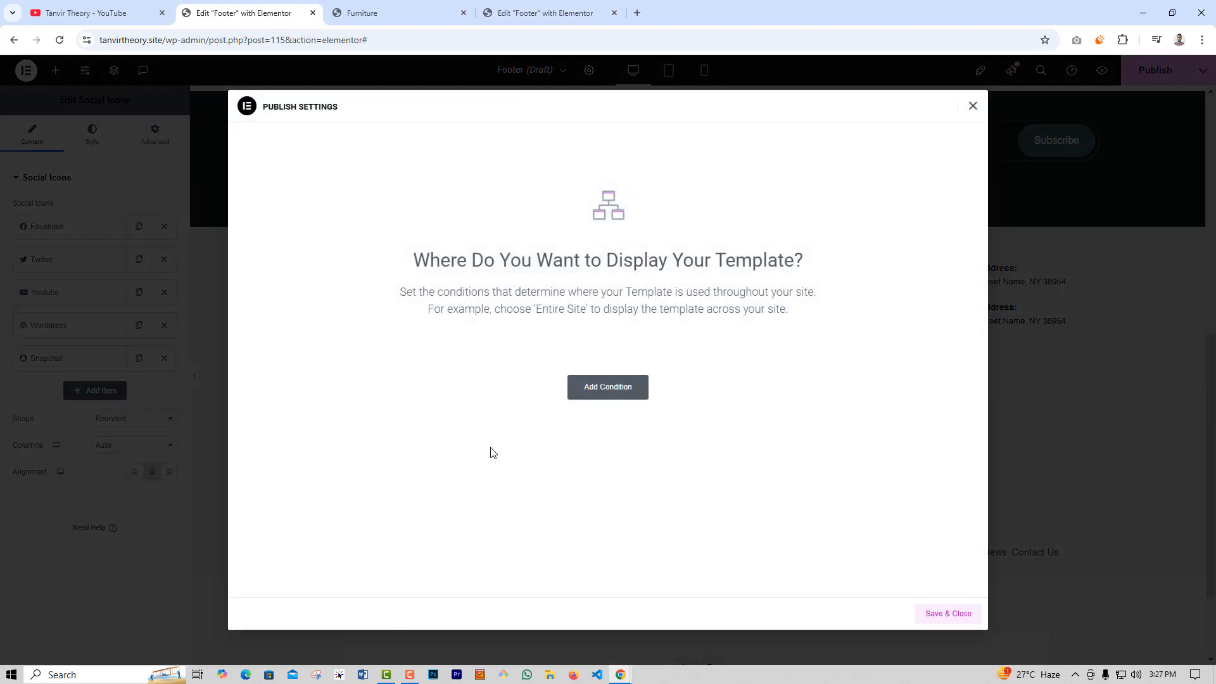
click(624, 389)
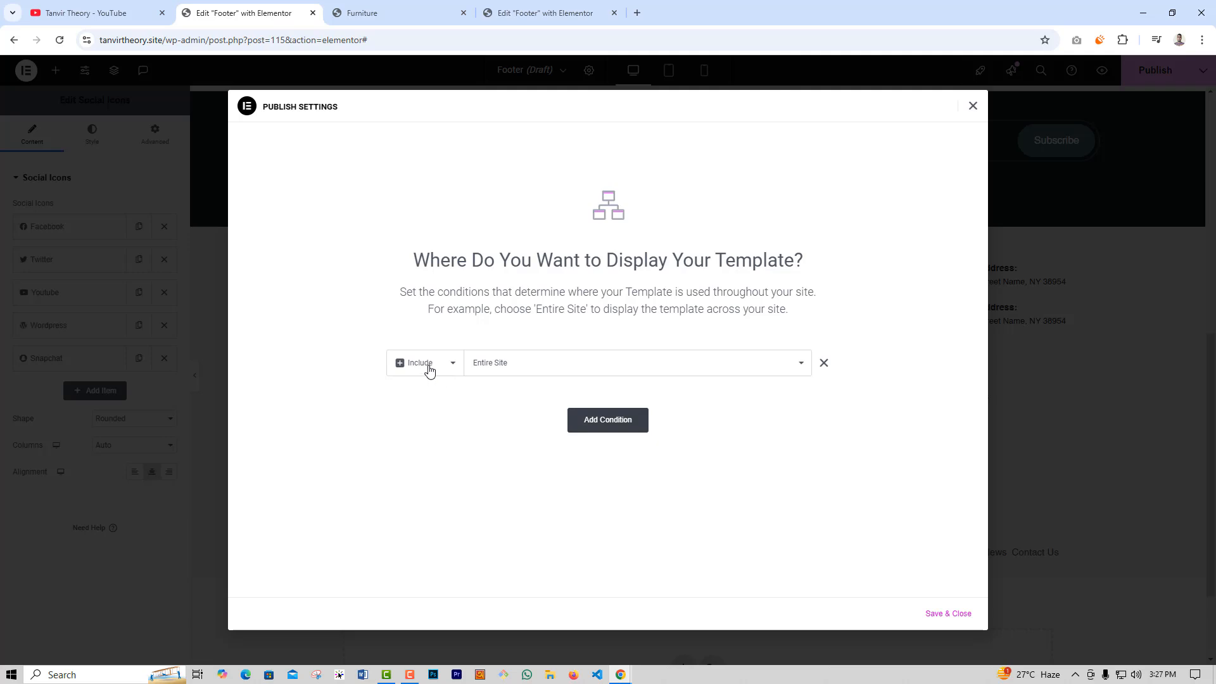
click(430, 372)
click(539, 358)
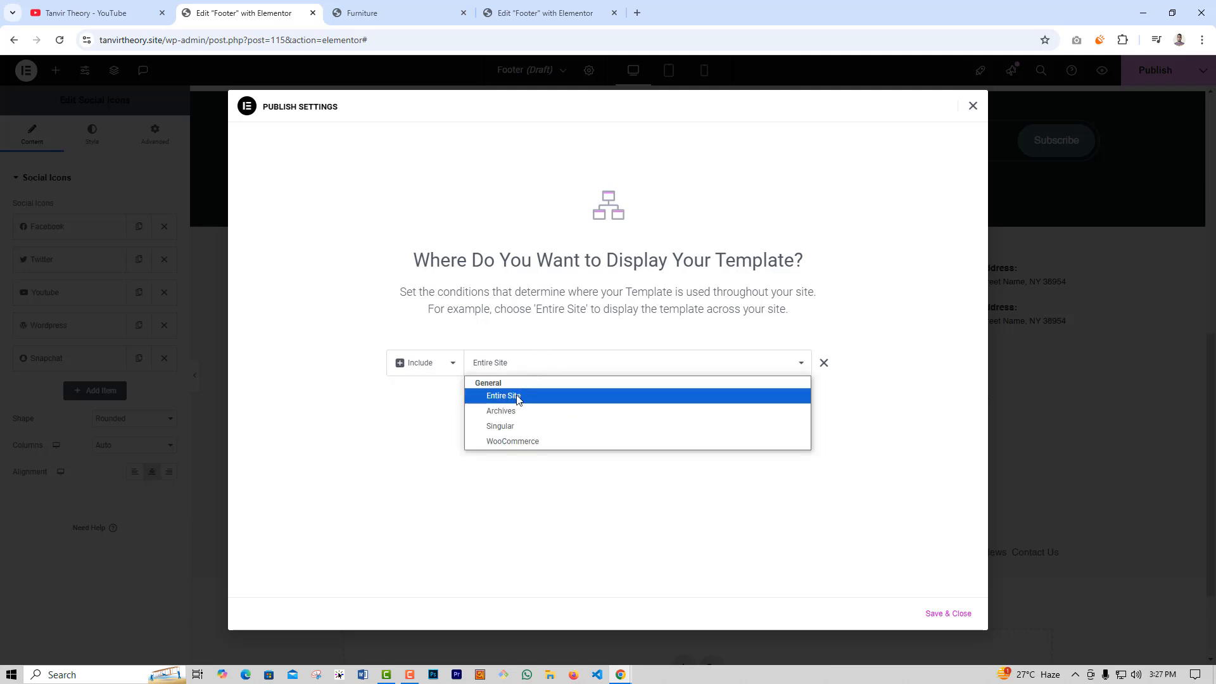
click(519, 371)
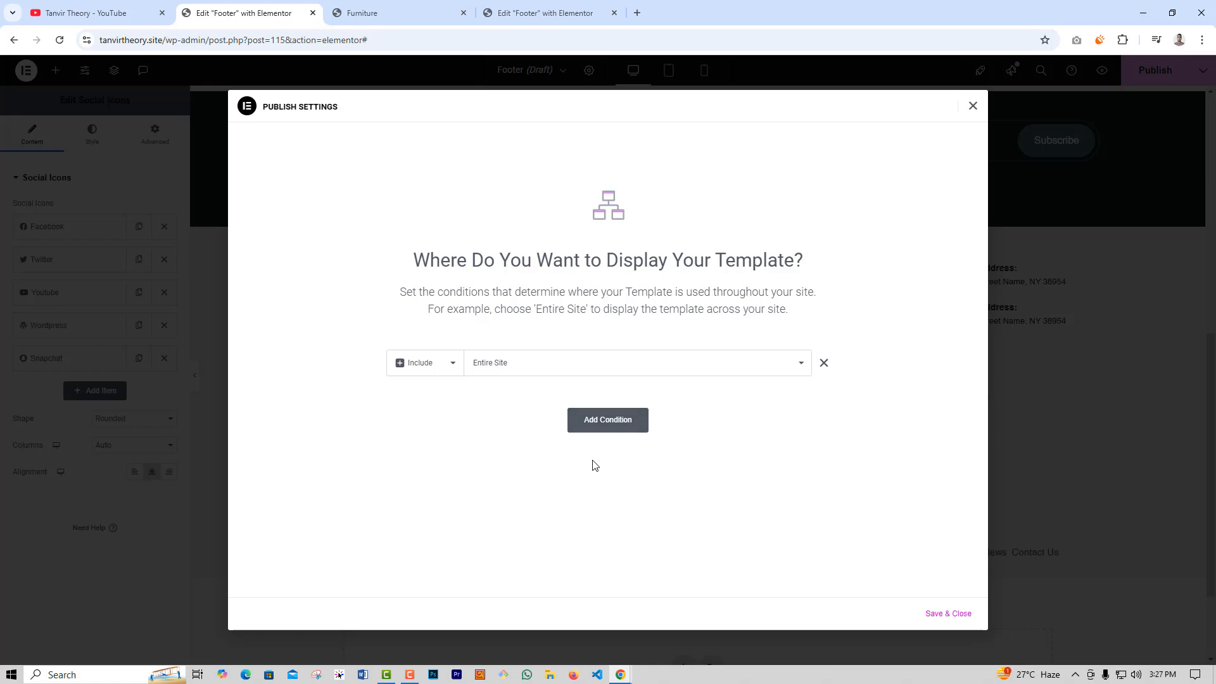
click(948, 615)
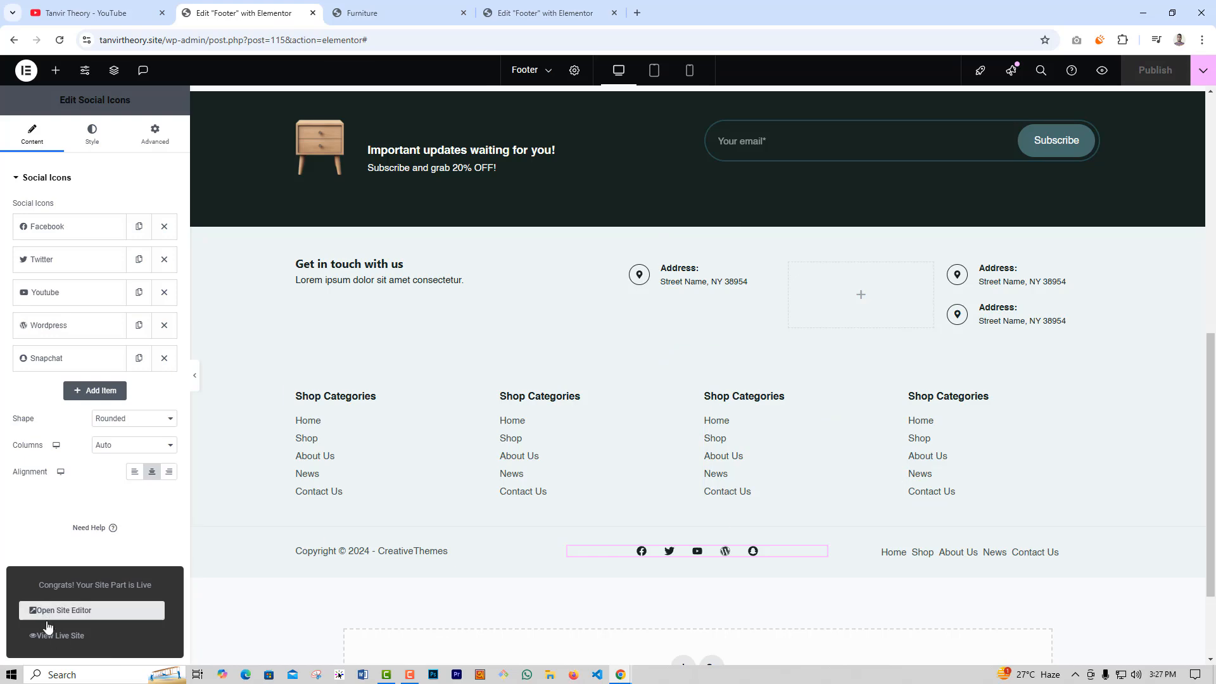
View the published footer on the live site, checking both the template page and the store's home page
click(61, 636)
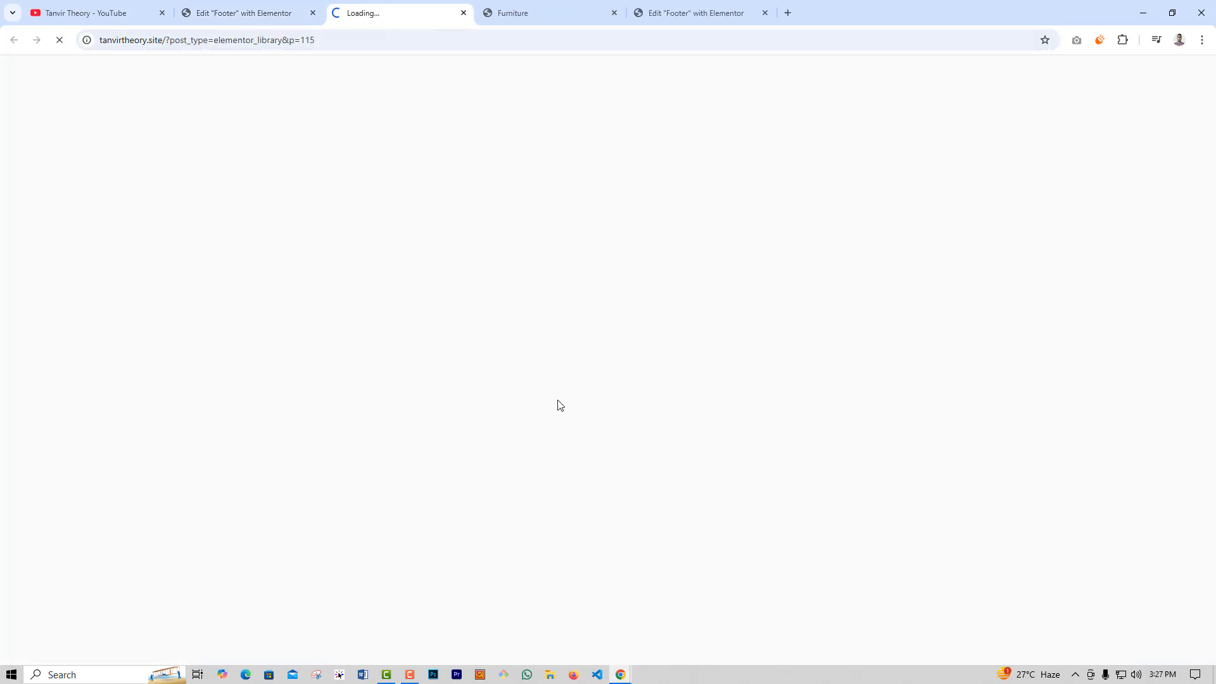
scroll(553, 405, down, 4)
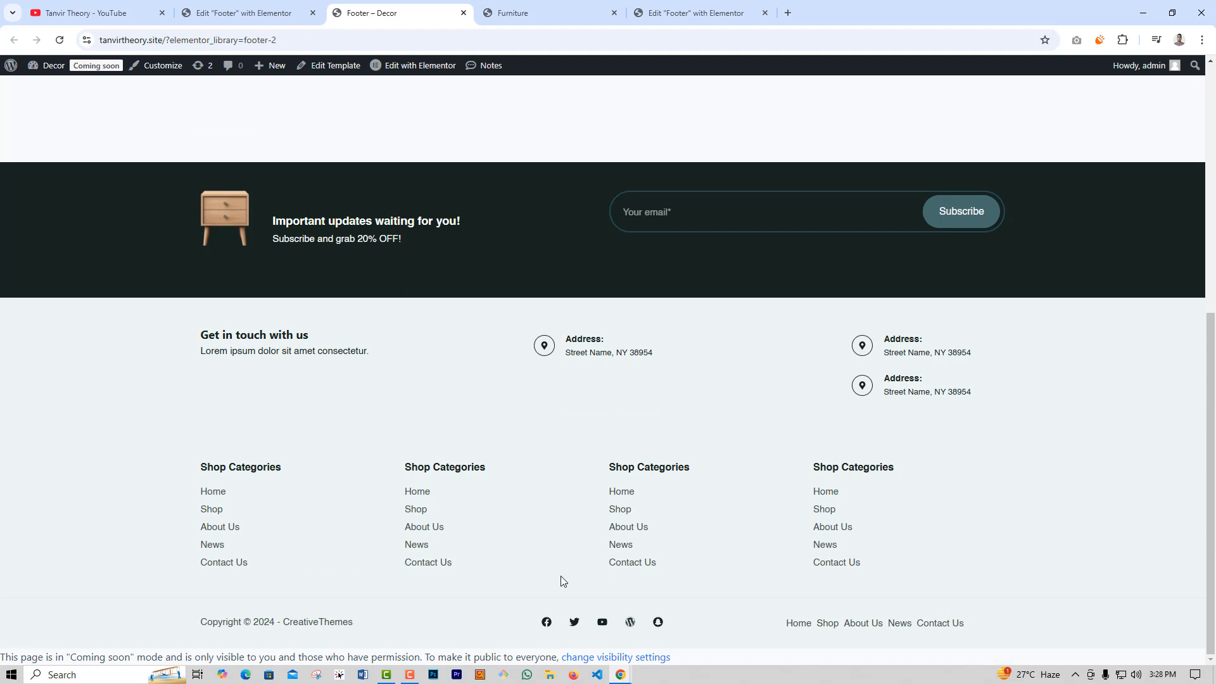
scroll(546, 537, up, 7)
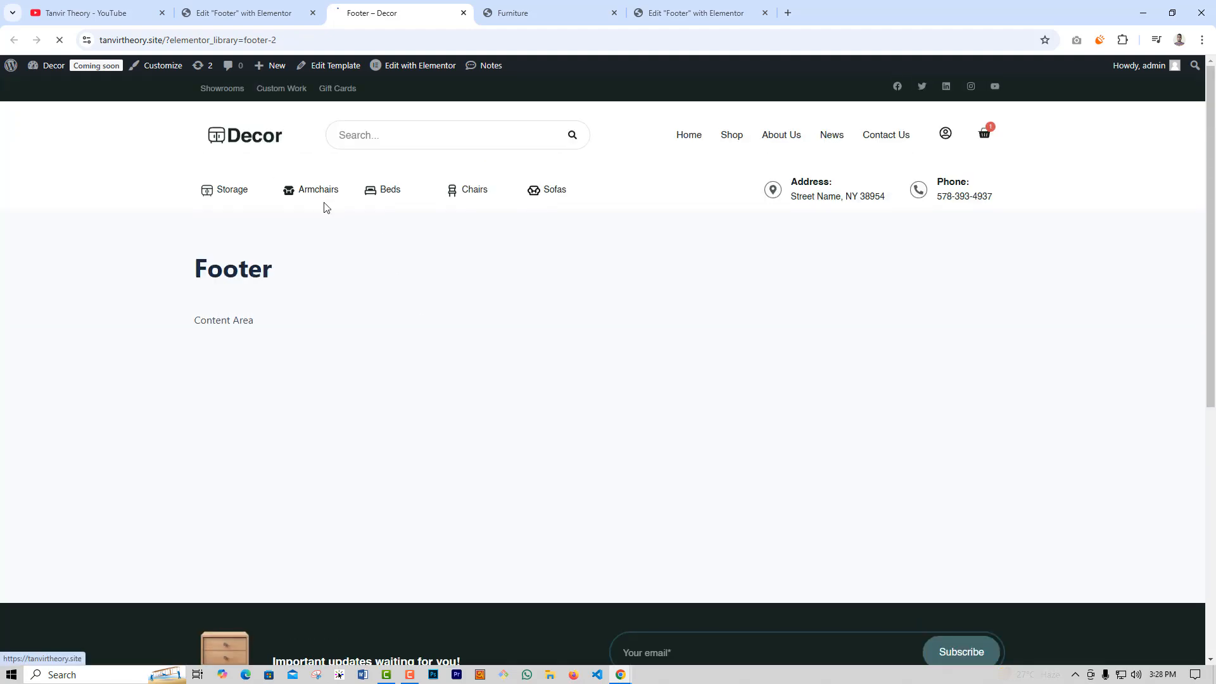
scroll(602, 407, down, 4)
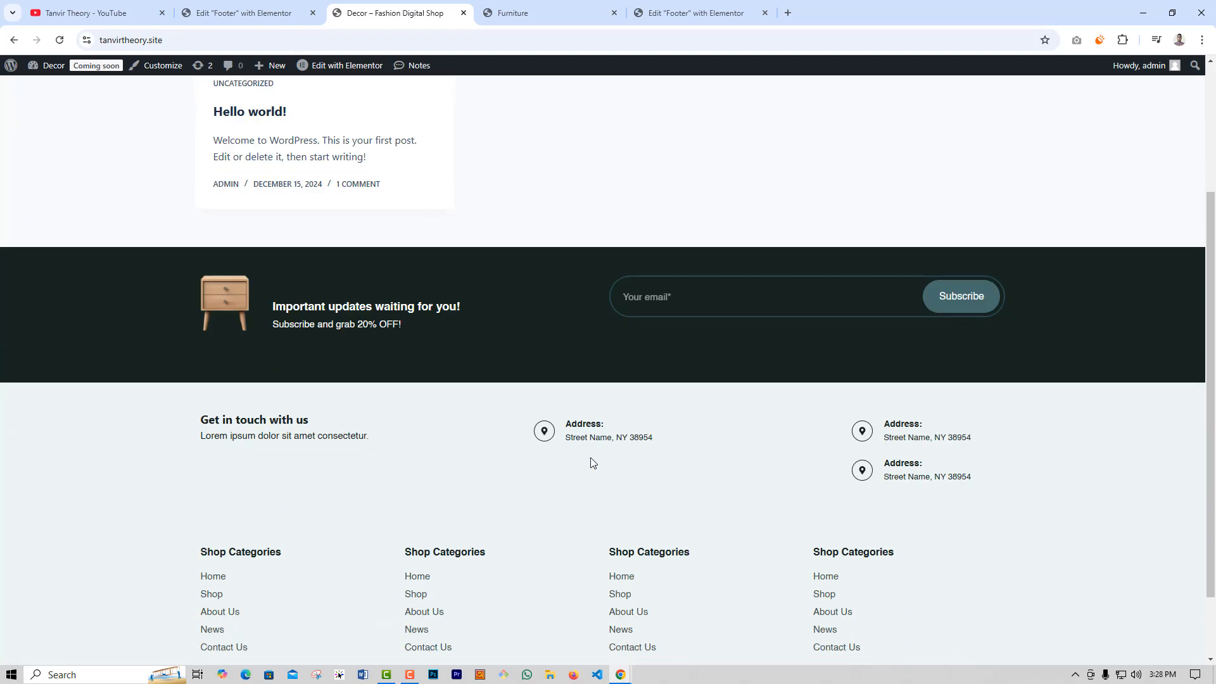